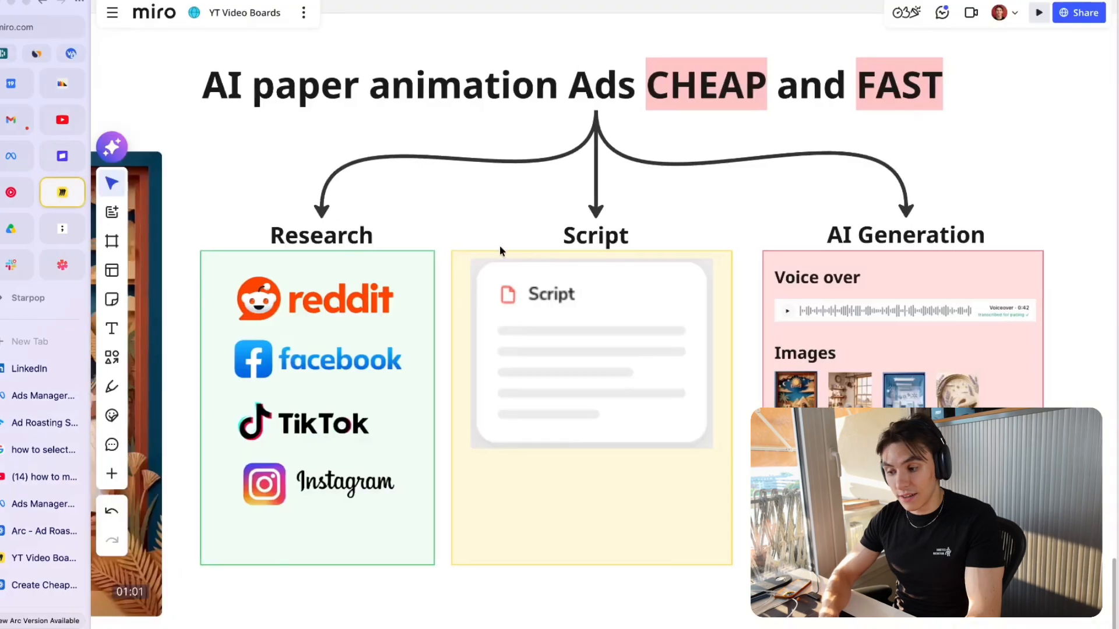
Nudge the Research heading slightly up and away from its green box on the board.
{"action": "scroll", "coordinate": [499, 246], "scroll_direction": "down", "scroll_amount": 1}
{"action": "scroll", "coordinate": [499, 246], "scroll_direction": "left", "scroll_amount": 2}
{"action": "scroll", "coordinate": [446, 243], "scroll_direction": "up", "scroll_amount": 1}
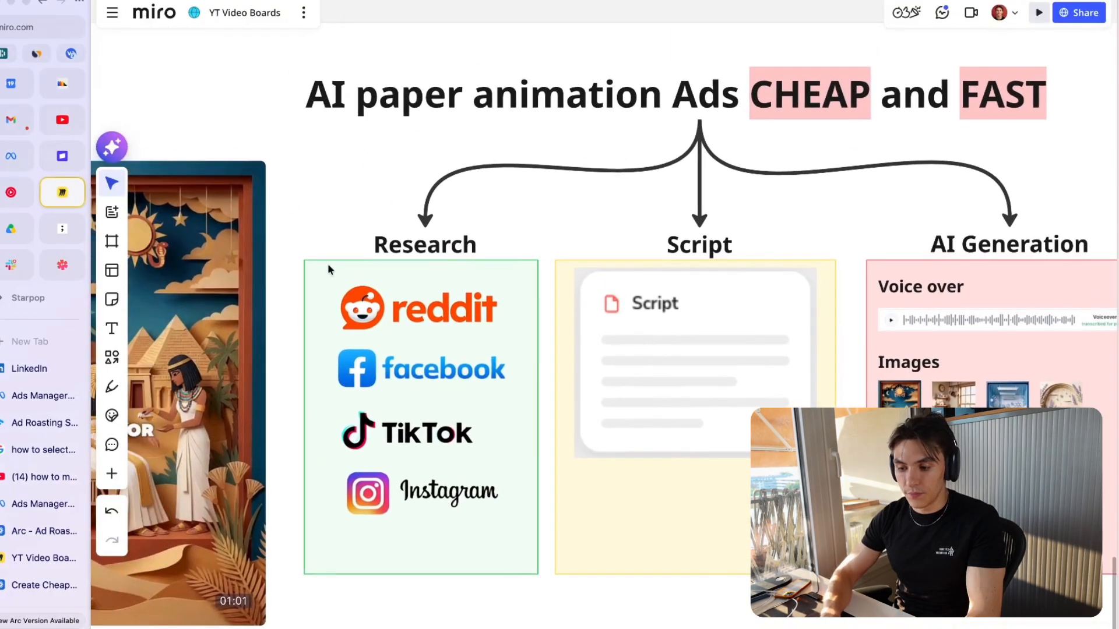
{"action": "mouse_move", "coordinate": [498, 242]}
{"action": "left_mouse_down"}
{"action": "mouse_move", "coordinate": [417, 266]}
{"action": "mouse_move", "coordinate": [495, 222]}
{"action": "left_mouse_up"}
{"action": "left_click", "coordinate": [495, 222]}
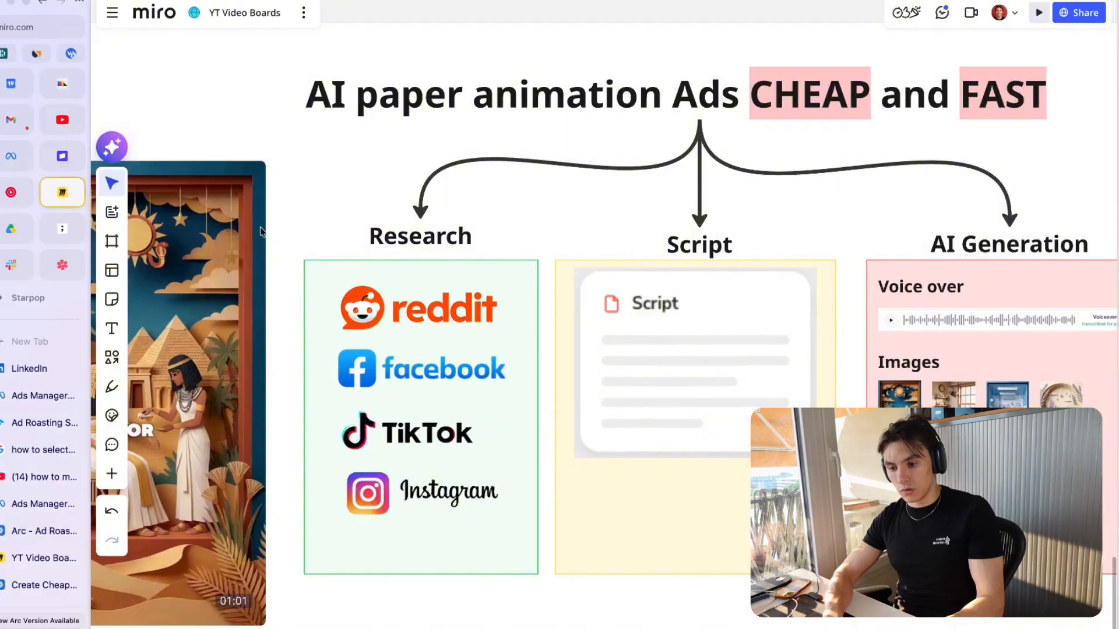
Switch to Starpop and skim the paper animation chat and the first generated image in the gallery.
{"action": "left_click", "coordinate": [68, 266]}
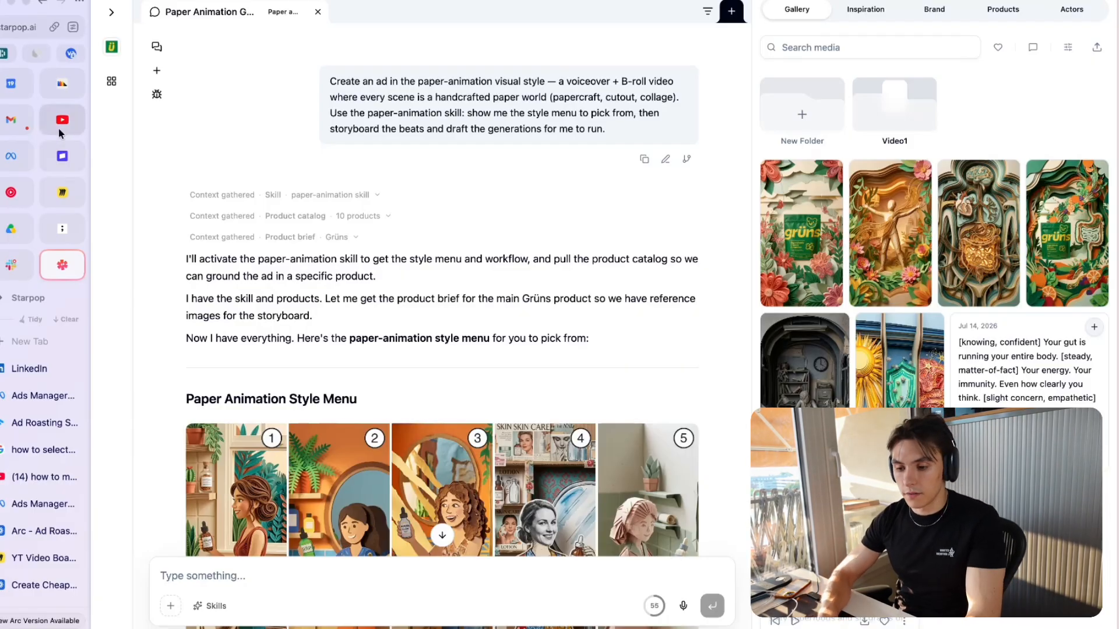
{"action": "scroll", "coordinate": [342, 187], "scroll_direction": "down", "scroll_amount": 20}
{"action": "scroll", "coordinate": [342, 185], "scroll_direction": "up", "scroll_amount": 20}
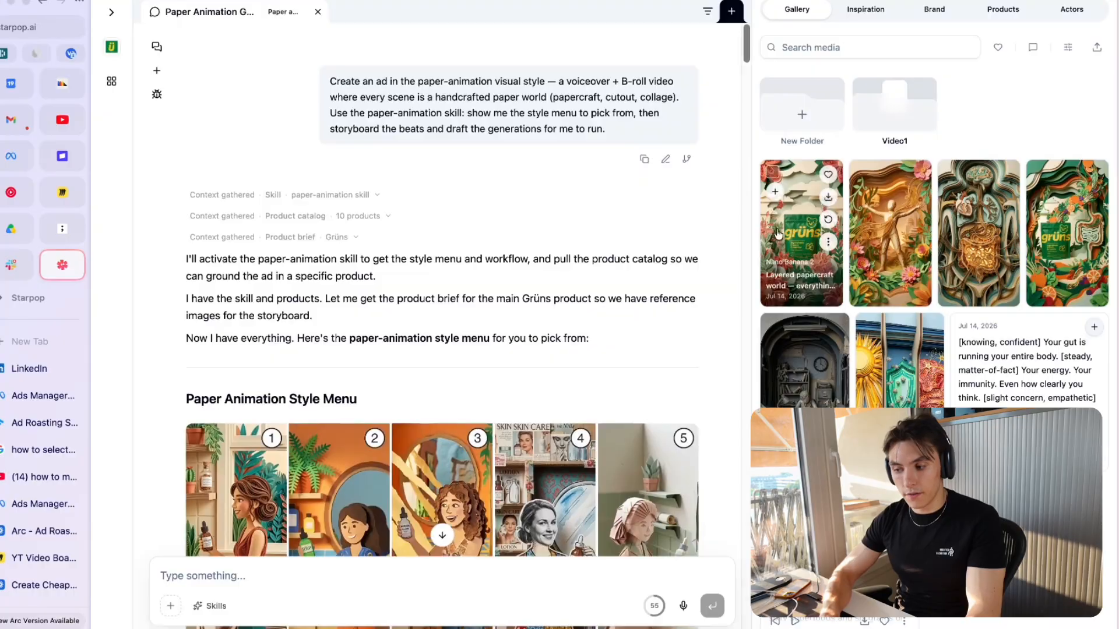
{"action": "left_click", "coordinate": [791, 195]}
{"action": "left_click", "coordinate": [791, 194]}
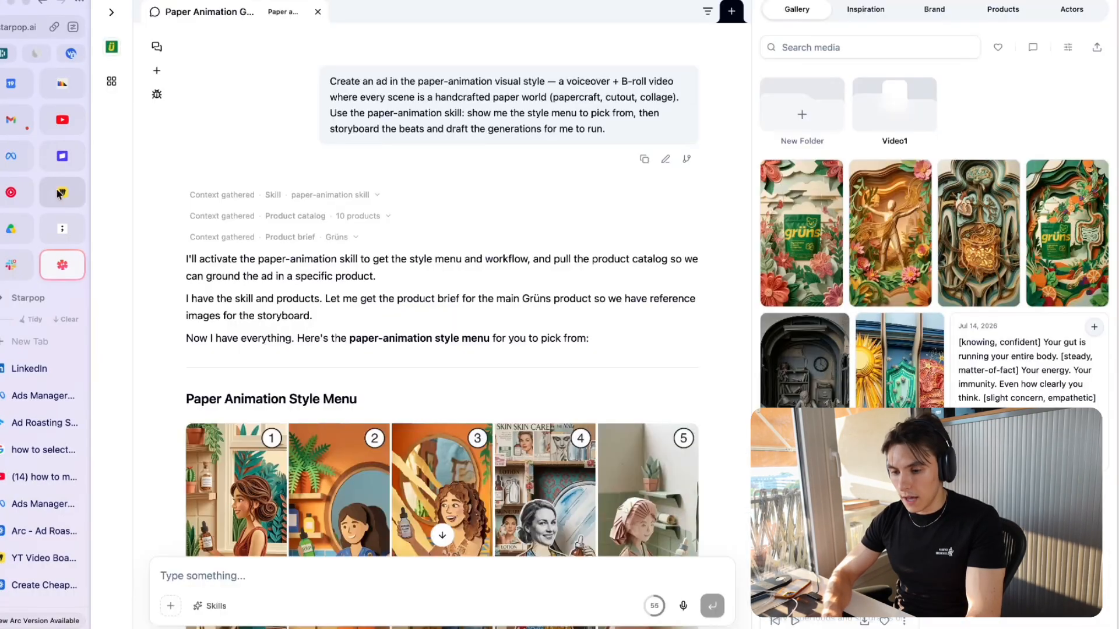
Revisit the Miro board, return to Starpop and read the opening prompt requesting a paper-animation ad.
{"action": "left_click", "coordinate": [63, 193]}
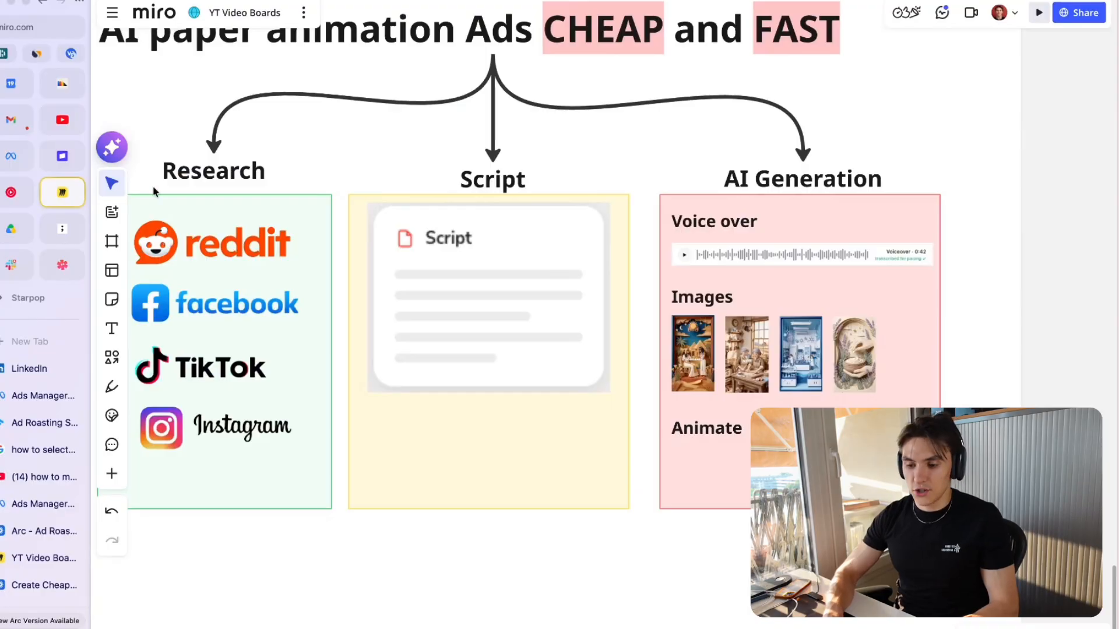
{"action": "left_click", "coordinate": [62, 265]}
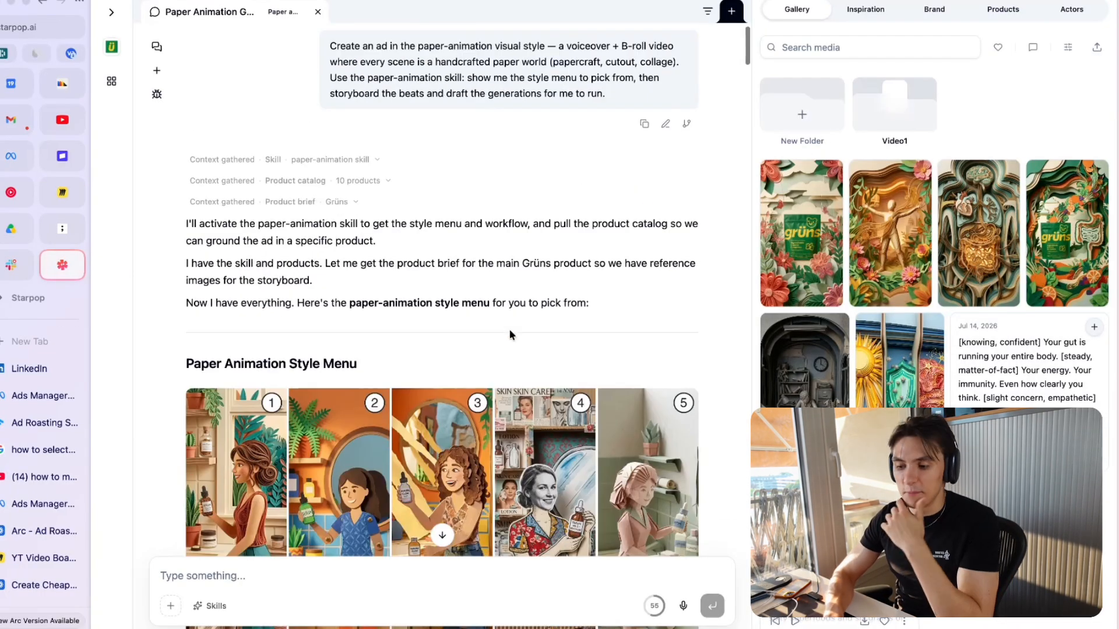
{"action": "scroll", "coordinate": [509, 335], "scroll_direction": "up", "scroll_amount": 1}
{"action": "scroll", "coordinate": [509, 335], "scroll_direction": "down", "scroll_amount": 1}
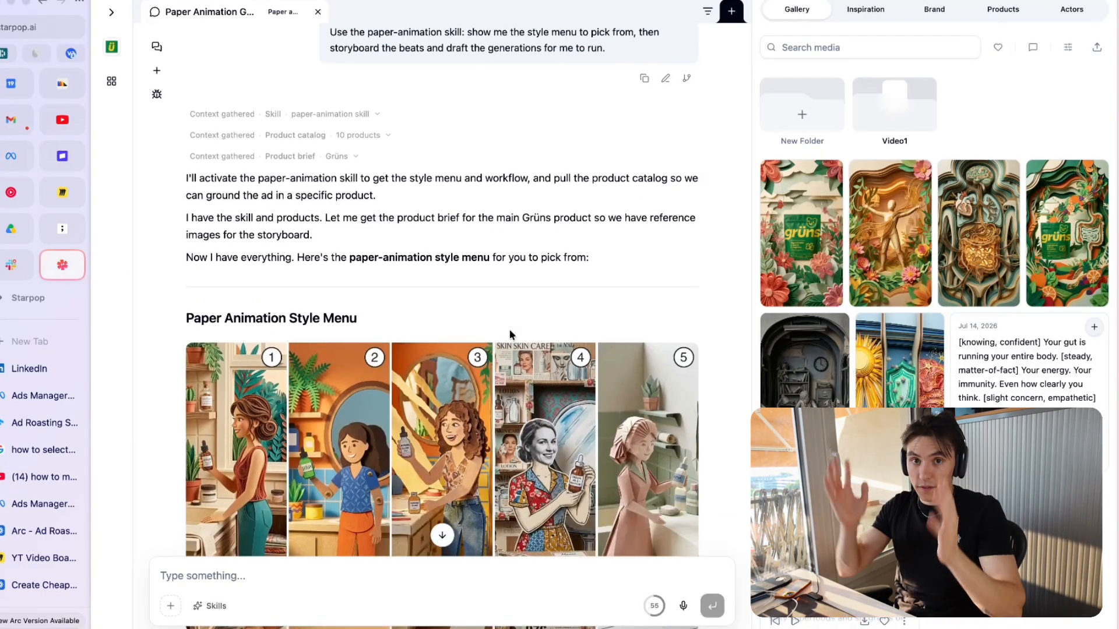
{"action": "scroll", "coordinate": [509, 330], "scroll_direction": "up", "scroll_amount": 1}
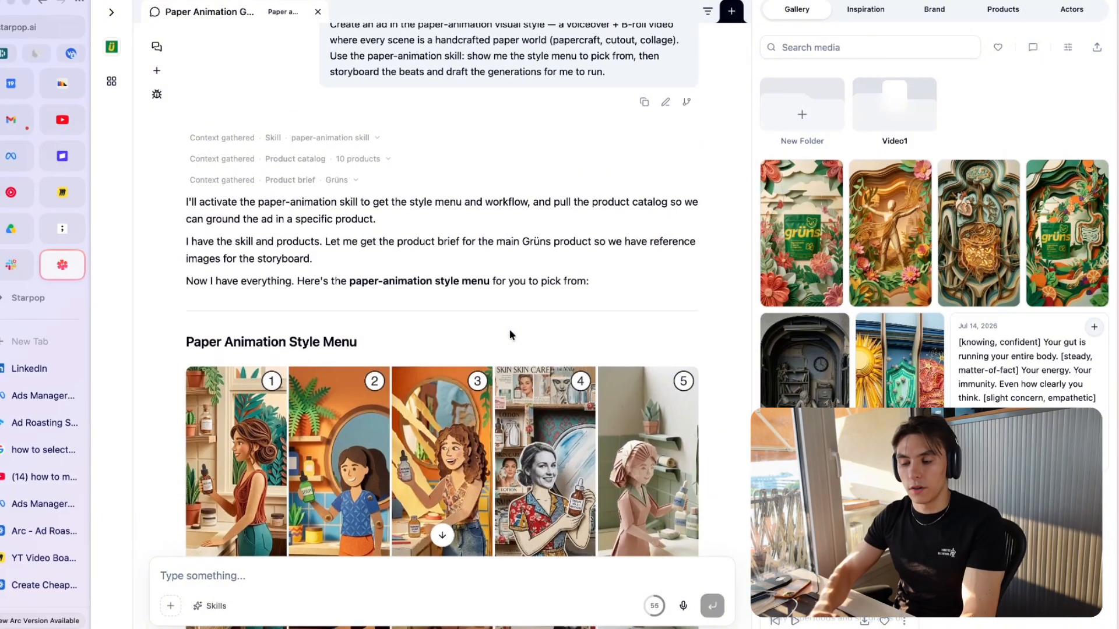
{"action": "scroll", "coordinate": [509, 330], "scroll_direction": "up", "scroll_amount": 2}
Examine the five numbered sample looks in the Paper Animation Style Menu up close.
{"action": "scroll", "coordinate": [425, 295], "scroll_direction": "down", "scroll_amount": 6}
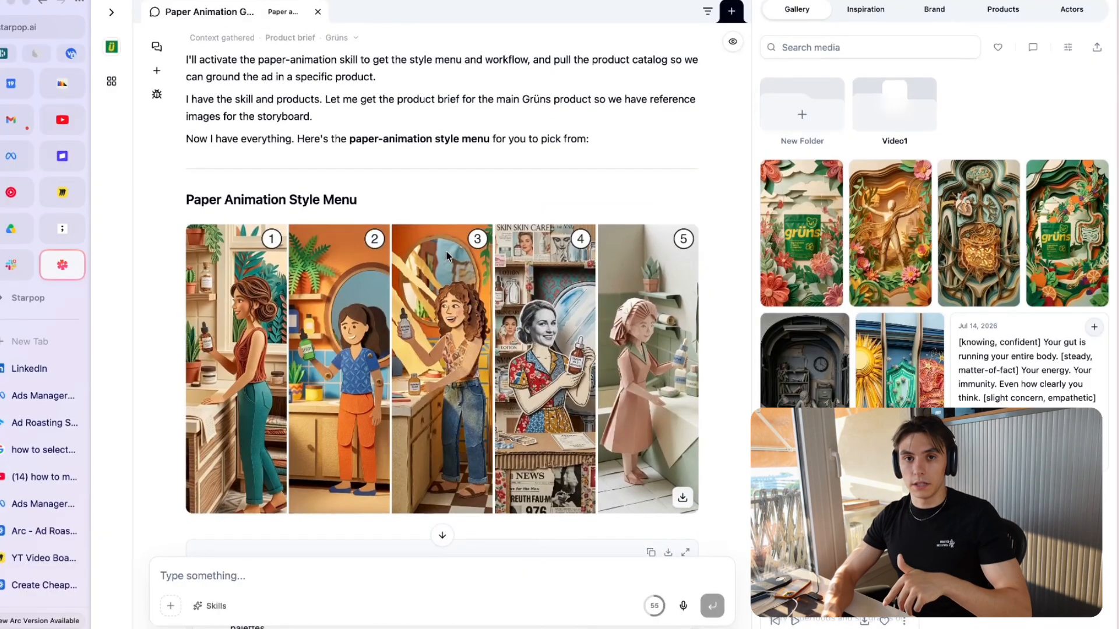
{"action": "scroll", "coordinate": [445, 250], "scroll_direction": "down", "scroll_amount": 4}
{"action": "scroll", "coordinate": [428, 181], "scroll_direction": "up", "scroll_amount": 4}
{"action": "scroll", "coordinate": [429, 185], "scroll_direction": "down", "scroll_amount": 4}
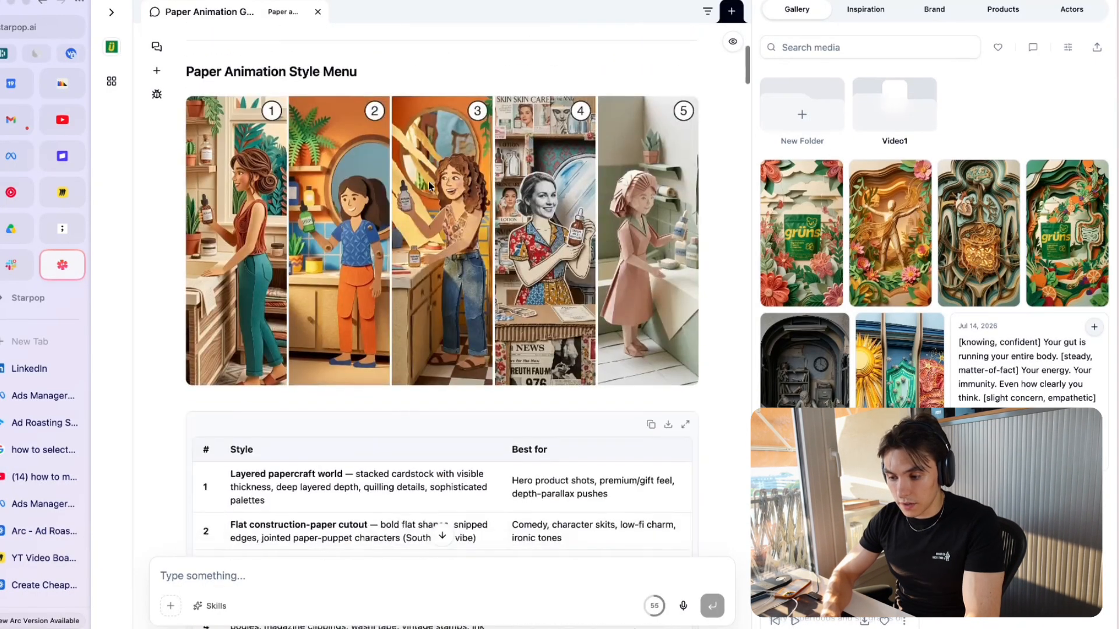
{"action": "scroll", "coordinate": [291, 208], "scroll_direction": "up", "scroll_amount": 3}
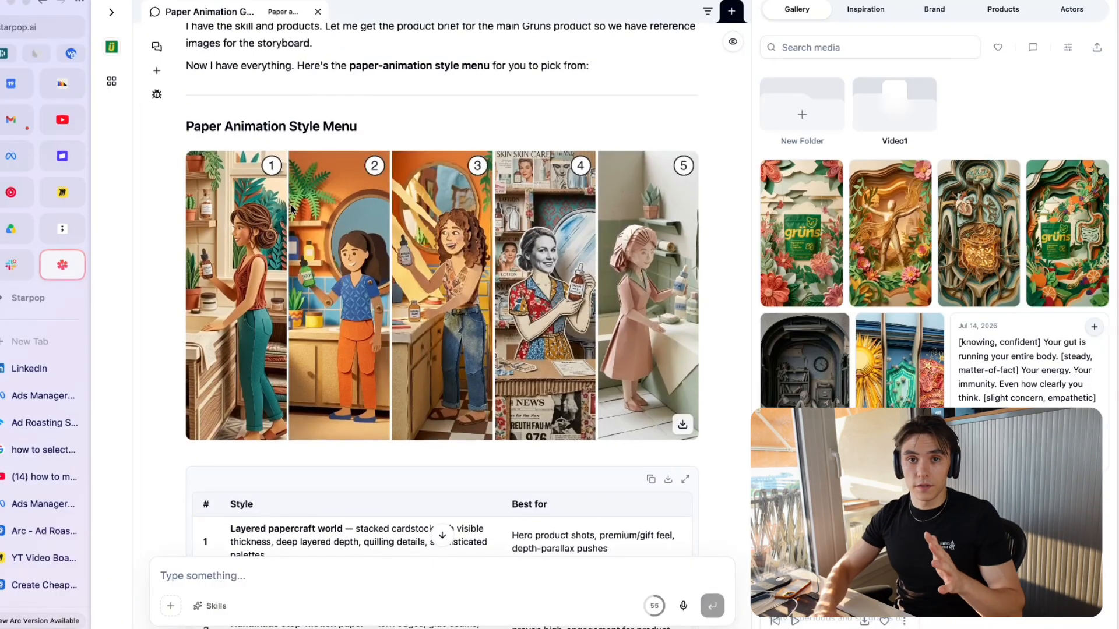
{"action": "scroll", "coordinate": [444, 232], "scroll_direction": "up", "scroll_amount": 1}
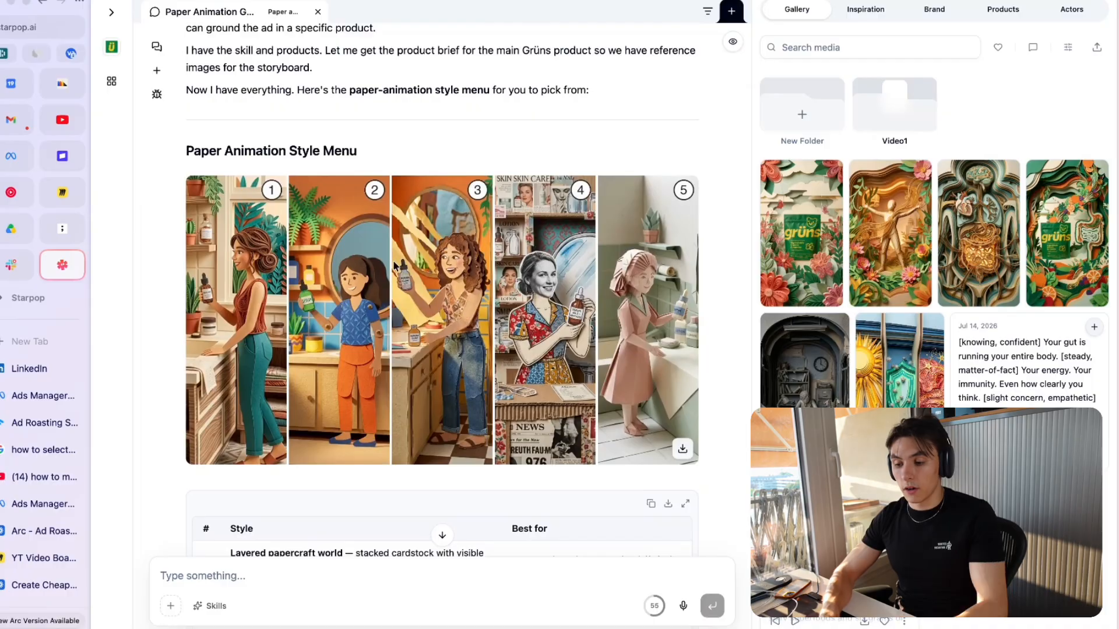
{"action": "scroll", "coordinate": [234, 250], "scroll_direction": "up", "scroll_amount": 5}
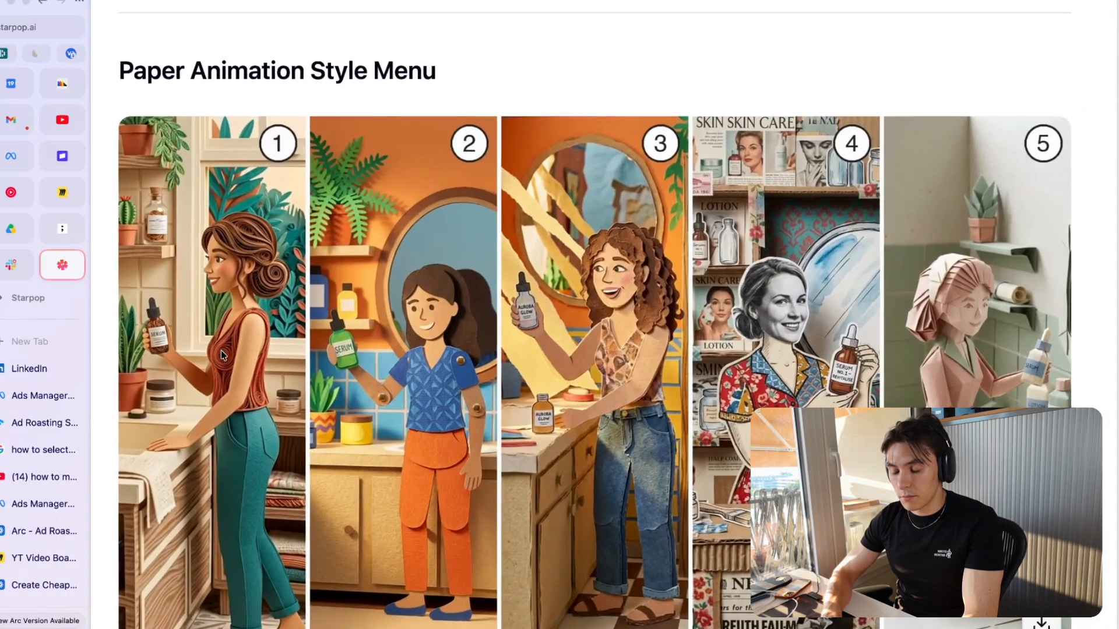
{"action": "scroll", "coordinate": [221, 354], "scroll_direction": "down", "scroll_amount": 5}
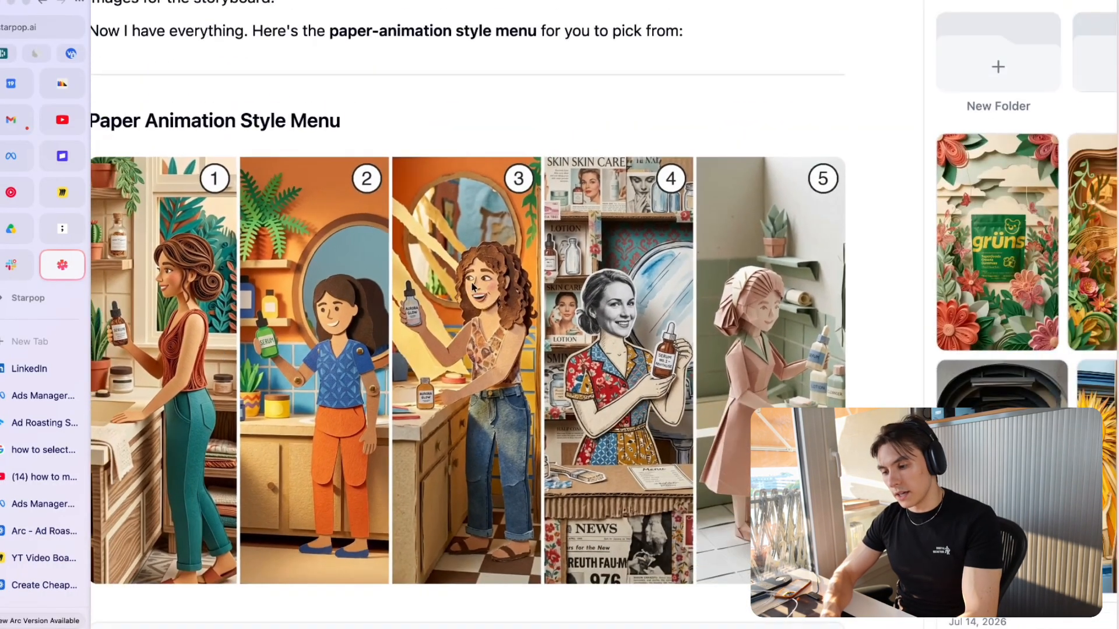
{"action": "scroll", "coordinate": [603, 302], "scroll_direction": "up", "scroll_amount": 4}
{"action": "scroll", "coordinate": [603, 302], "scroll_direction": "down", "scroll_amount": 3}
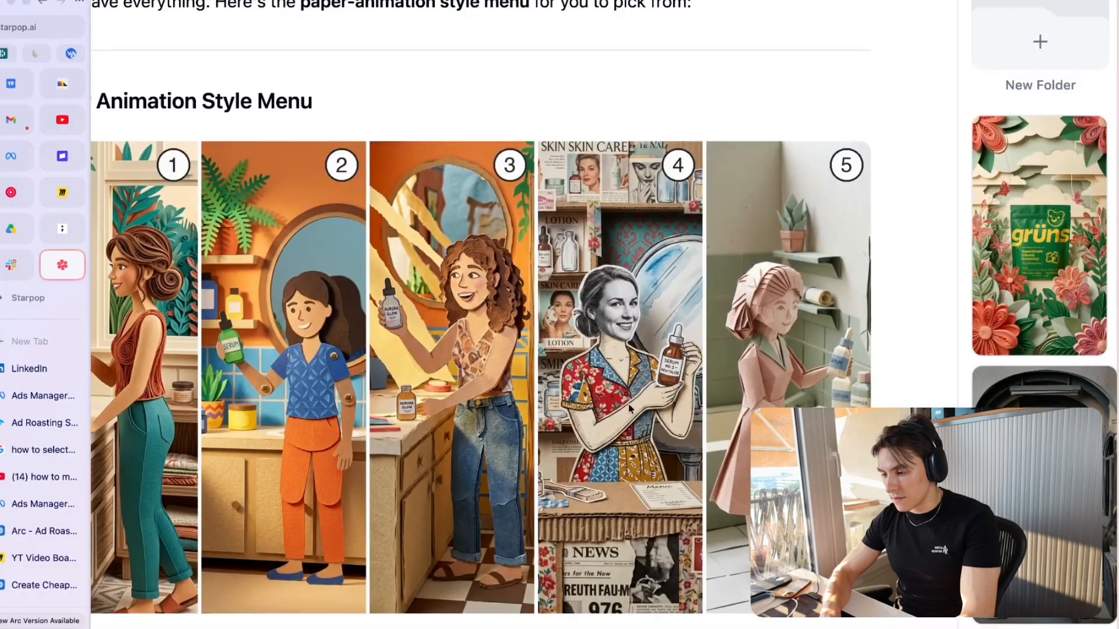
{"action": "scroll", "coordinate": [680, 388], "scroll_direction": "right", "scroll_amount": 2}
{"action": "scroll", "coordinate": [691, 319], "scroll_direction": "down", "scroll_amount": 3}
{"action": "scroll", "coordinate": [417, 247], "scroll_direction": "down", "scroll_amount": 2}
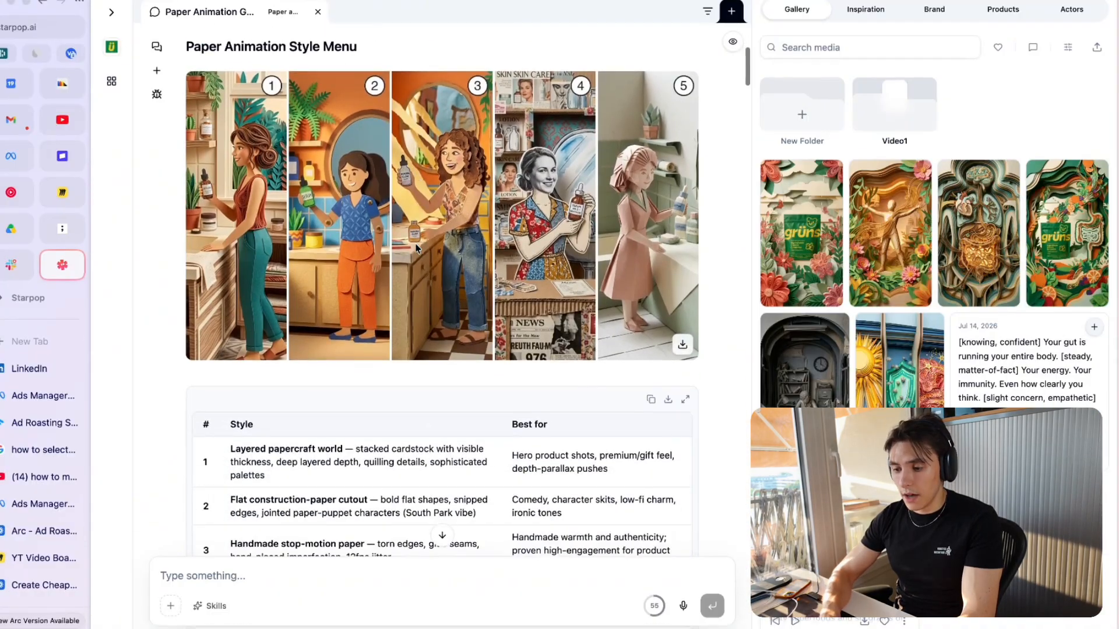
Read the style comparison table and the style recommendation for Grüns, and compare them with the sample images.
{"action": "scroll", "coordinate": [360, 349], "scroll_direction": "down", "scroll_amount": 9}
{"action": "scroll", "coordinate": [404, 167], "scroll_direction": "up", "scroll_amount": 1}
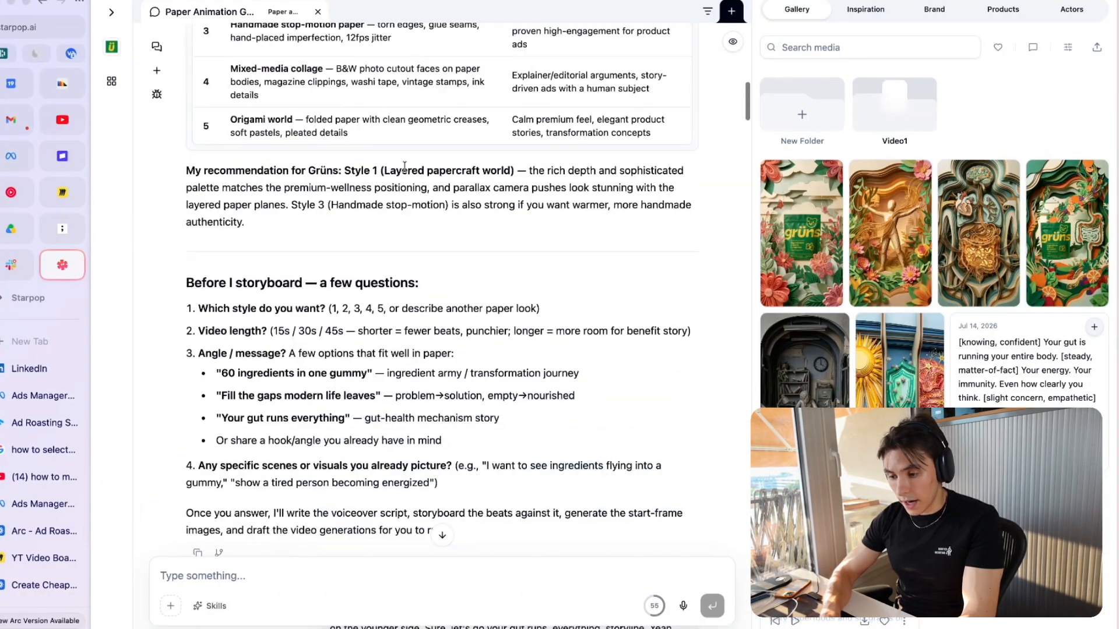
{"action": "left_click_drag", "start_coordinate": [302, 168], "coordinate": [399, 171]}
{"action": "left_click", "coordinate": [398, 169]}
{"action": "scroll", "coordinate": [291, 149], "scroll_direction": "up", "scroll_amount": 10}
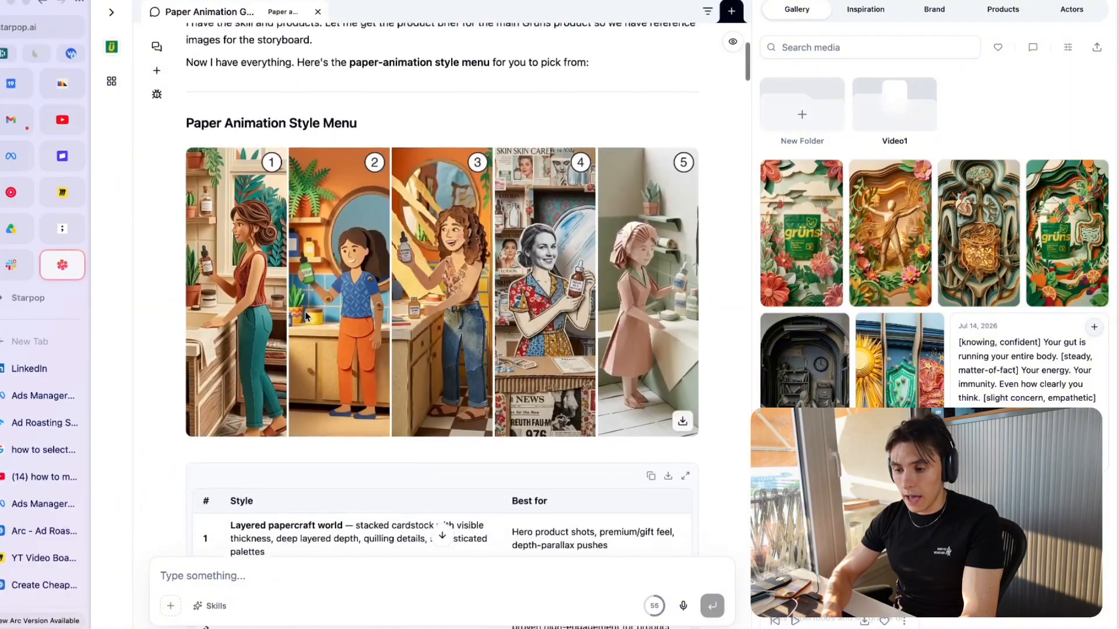
{"action": "scroll", "coordinate": [235, 128], "scroll_direction": "down", "scroll_amount": 1}
{"action": "scroll", "coordinate": [359, 183], "scroll_direction": "up", "scroll_amount": 6}
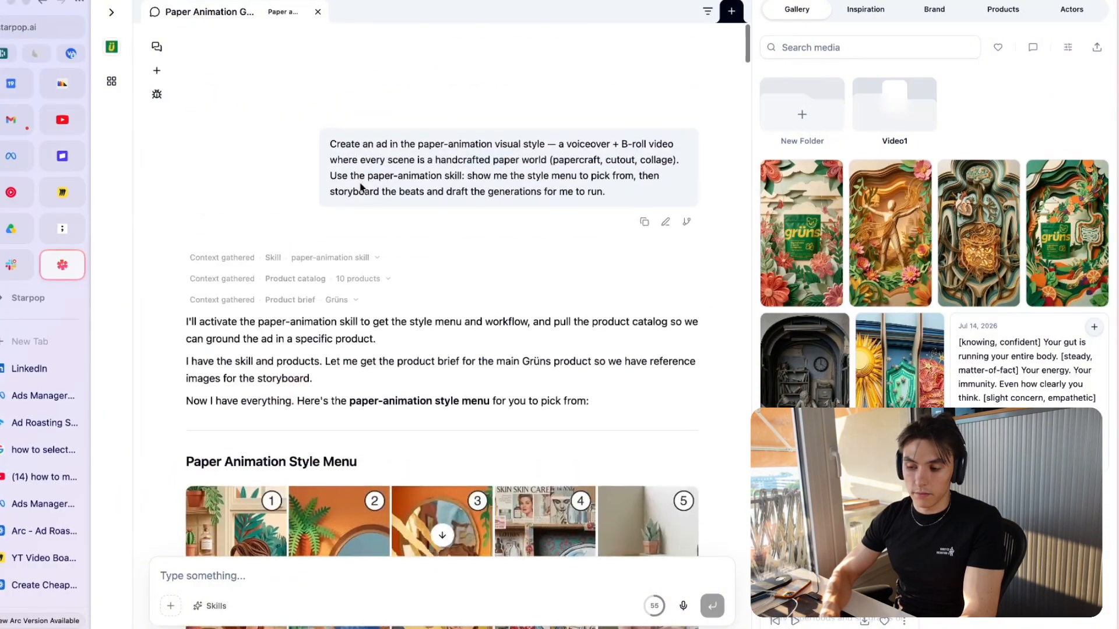
{"action": "scroll", "coordinate": [359, 187], "scroll_direction": "down", "scroll_amount": 1}
Look through the list of brands and the Grüns product catalog, and return to the media gallery.
{"action": "left_click", "coordinate": [111, 8]}
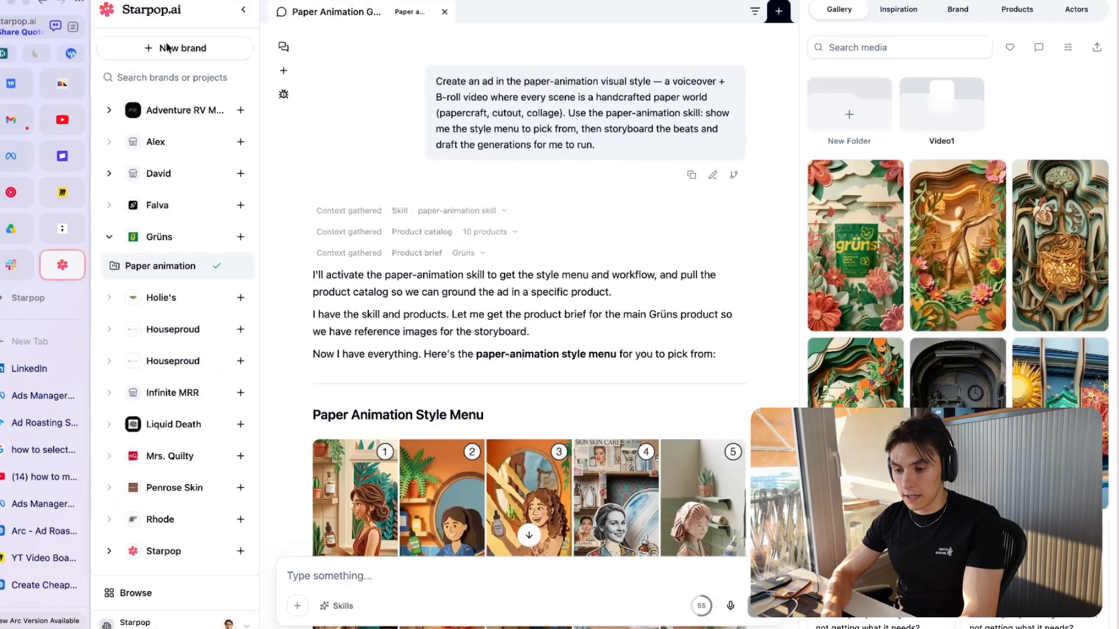
{"action": "left_click", "coordinate": [257, 36]}
{"action": "left_click", "coordinate": [1001, 10]}
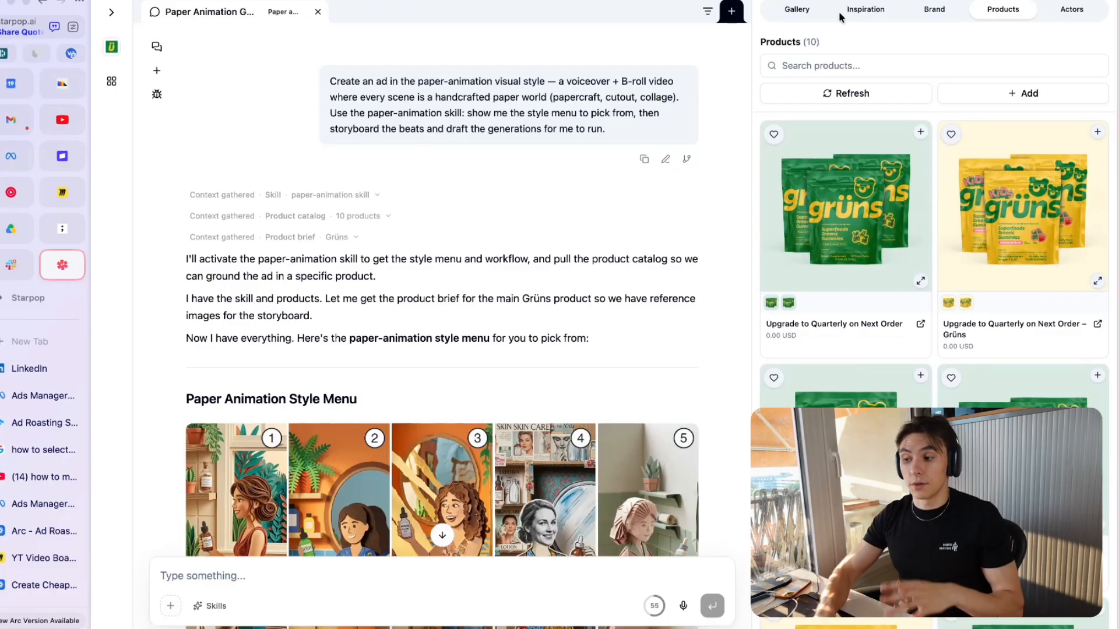
{"action": "left_click", "coordinate": [803, 10]}
{"action": "scroll", "coordinate": [862, 242], "scroll_direction": "down", "scroll_amount": 1}
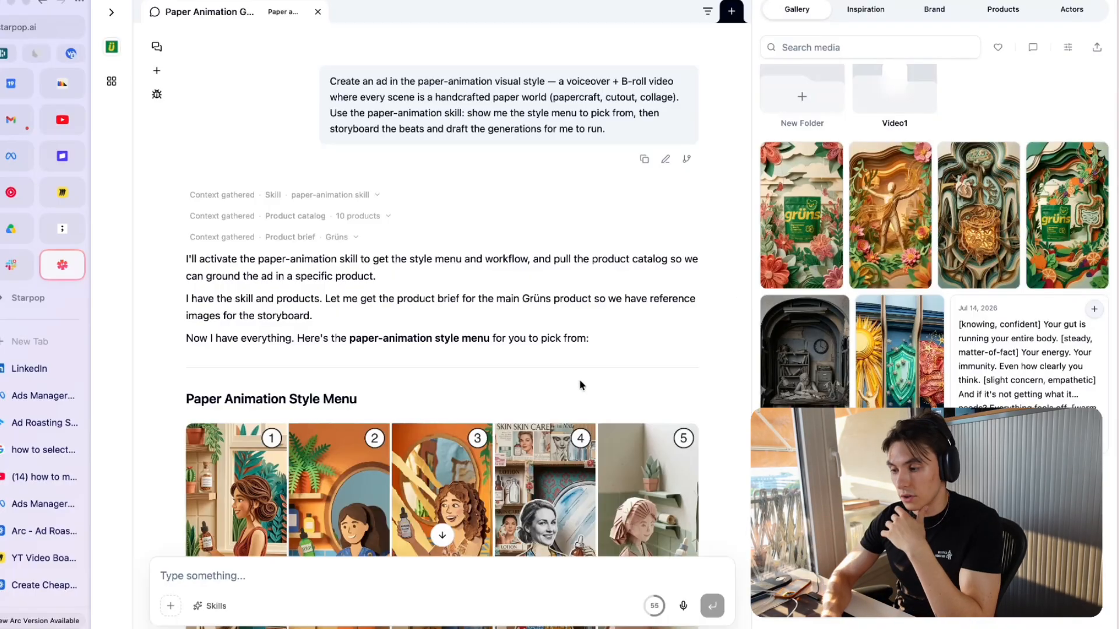
Read the pre-storyboard questions on style, video length, angle and scenes, along with the reply given to them.
{"action": "scroll", "coordinate": [579, 384], "scroll_direction": "down", "scroll_amount": 10}
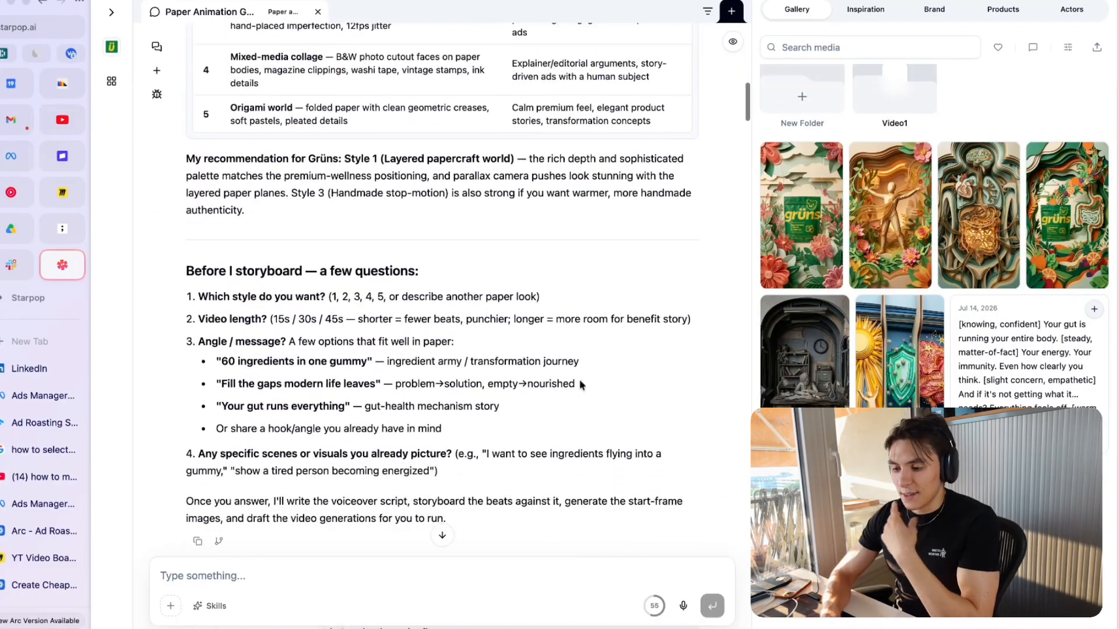
{"action": "scroll", "coordinate": [442, 289], "scroll_direction": "down", "scroll_amount": 3}
{"action": "scroll", "coordinate": [441, 288], "scroll_direction": "up", "scroll_amount": 14}
{"action": "scroll", "coordinate": [443, 294], "scroll_direction": "down", "scroll_amount": 9}
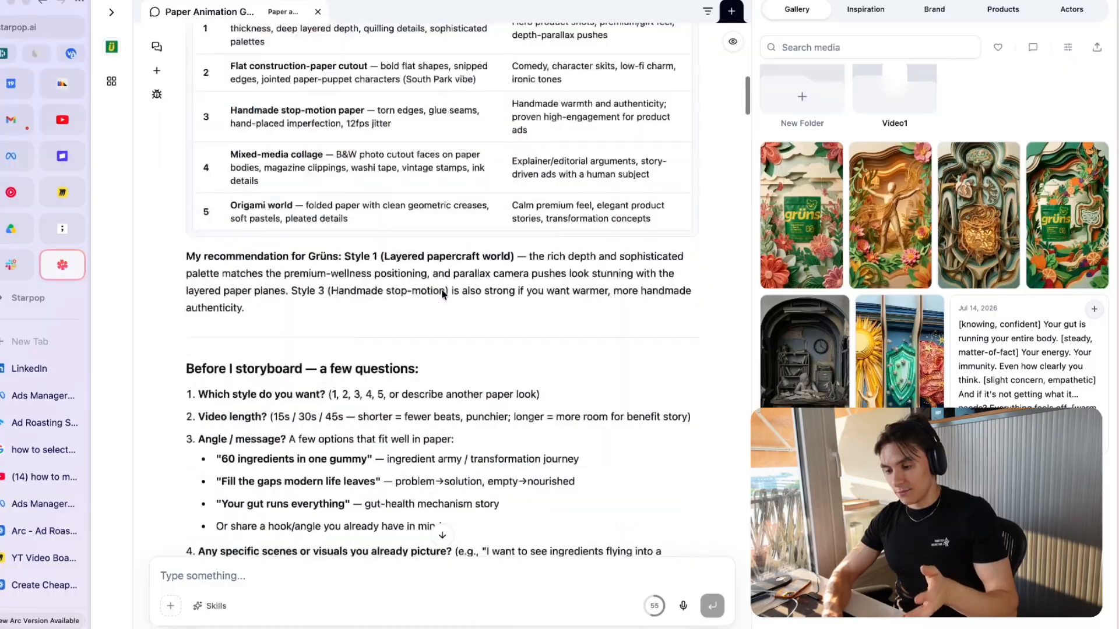
{"action": "scroll", "coordinate": [443, 295], "scroll_direction": "down", "scroll_amount": 7}
{"action": "scroll", "coordinate": [473, 326], "scroll_direction": "up", "scroll_amount": 6}
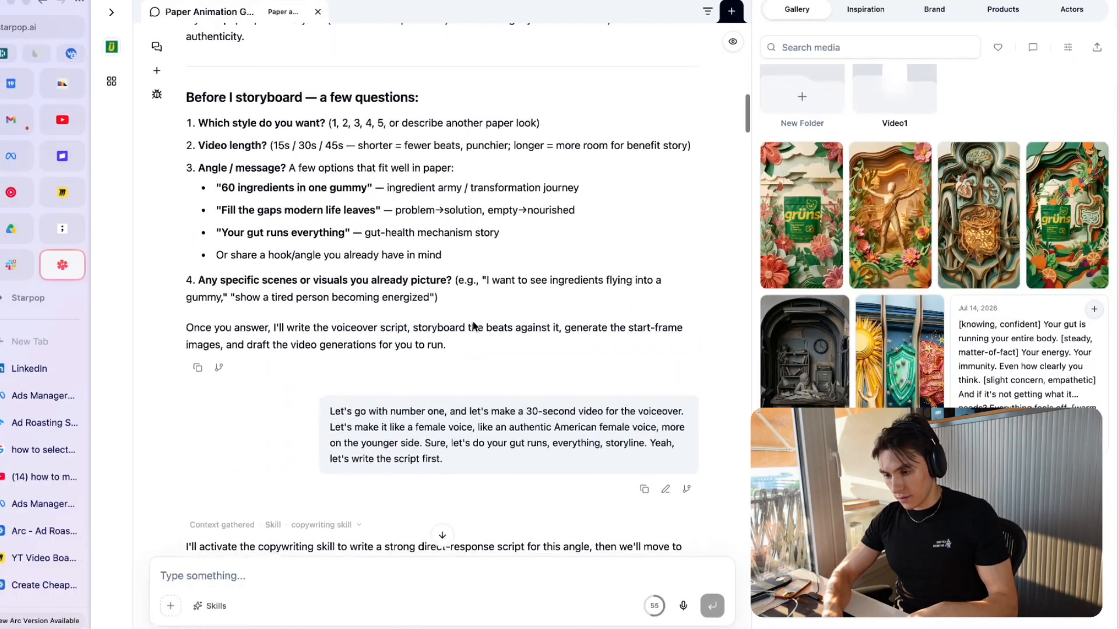
Review the Draft Script table with its voiceover line for each beat from Hook to CTA.
{"action": "scroll", "coordinate": [408, 291], "scroll_direction": "down", "scroll_amount": 14}
{"action": "triple_click", "coordinate": [315, 187]}
{"action": "scroll", "coordinate": [315, 188], "scroll_direction": "down", "scroll_amount": 1}
{"action": "scroll", "coordinate": [315, 192], "scroll_direction": "down", "scroll_amount": 1}
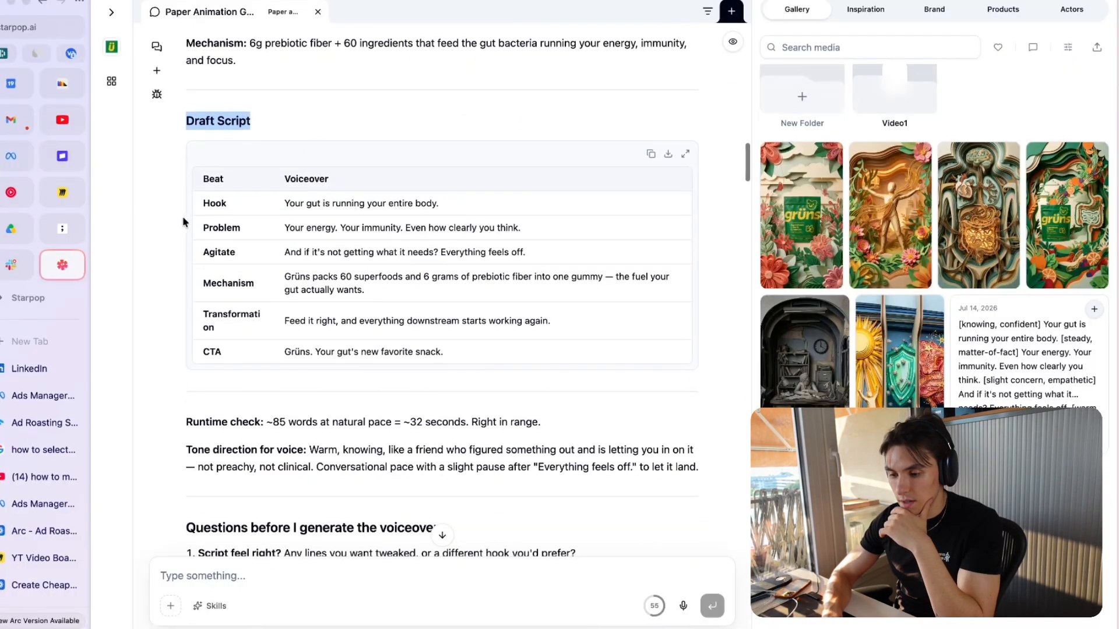
{"action": "left_click", "coordinate": [201, 236]}
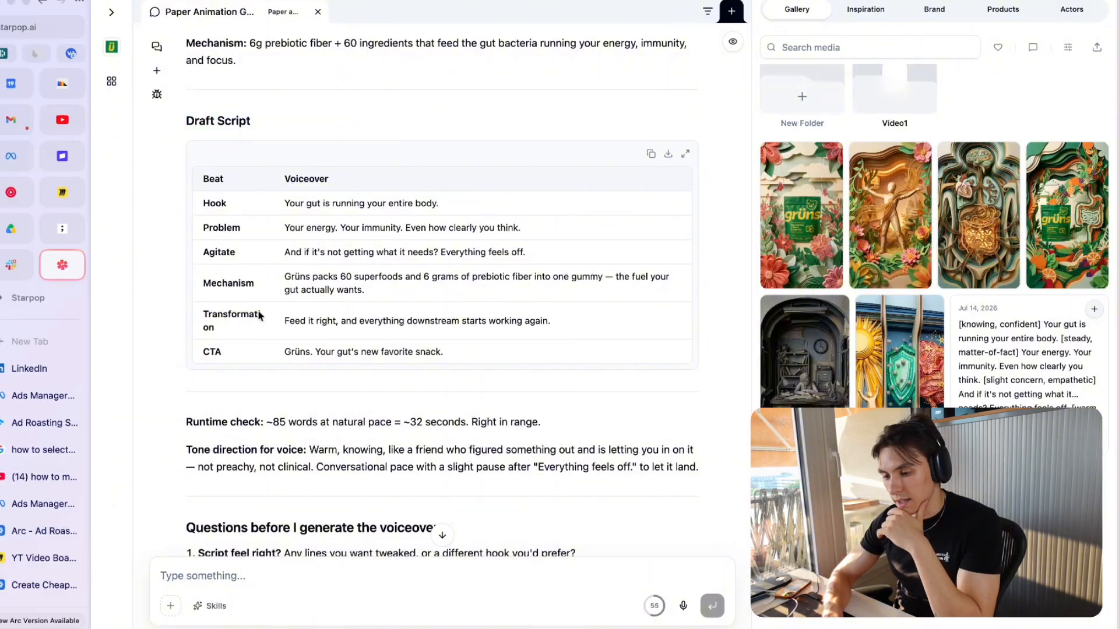
Read the voiceover questions and the suggested ElevenLabs voices, down to the generated speech takes.
{"action": "scroll", "coordinate": [222, 323], "scroll_direction": "down", "scroll_amount": 11}
{"action": "scroll", "coordinate": [421, 175], "scroll_direction": "up", "scroll_amount": 3}
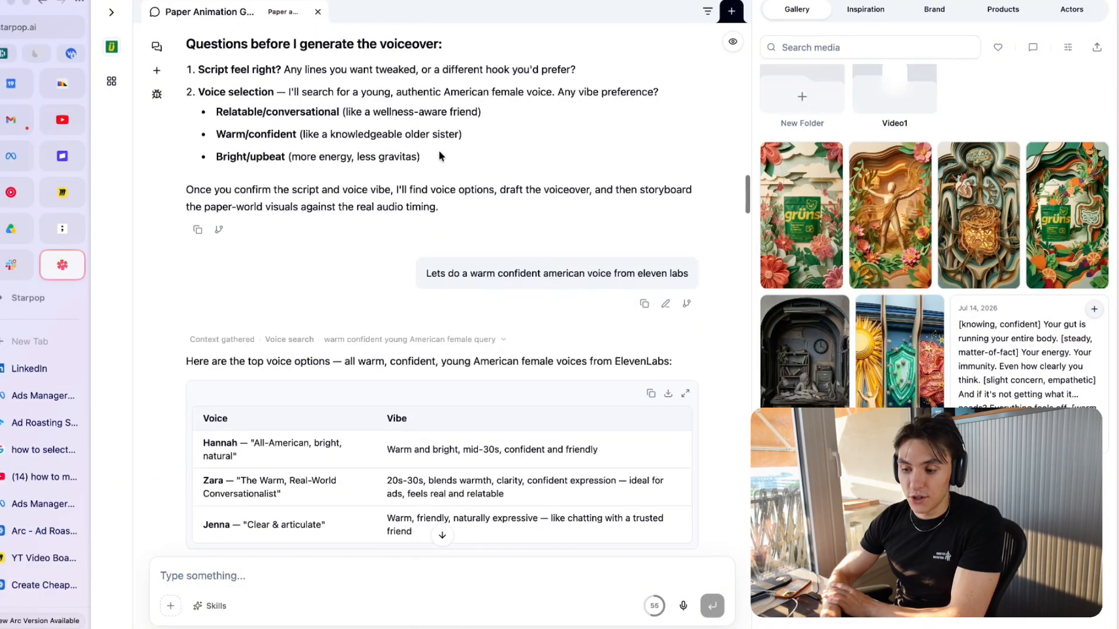
{"action": "scroll", "coordinate": [463, 238], "scroll_direction": "down", "scroll_amount": 8}
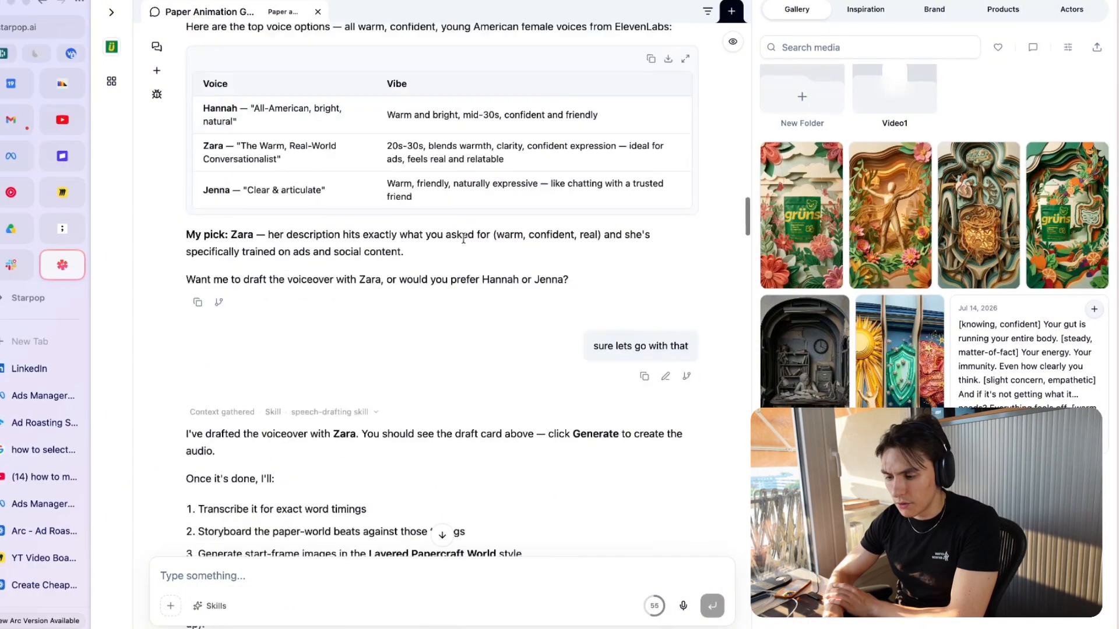
{"action": "scroll", "coordinate": [463, 242], "scroll_direction": "down", "scroll_amount": 8}
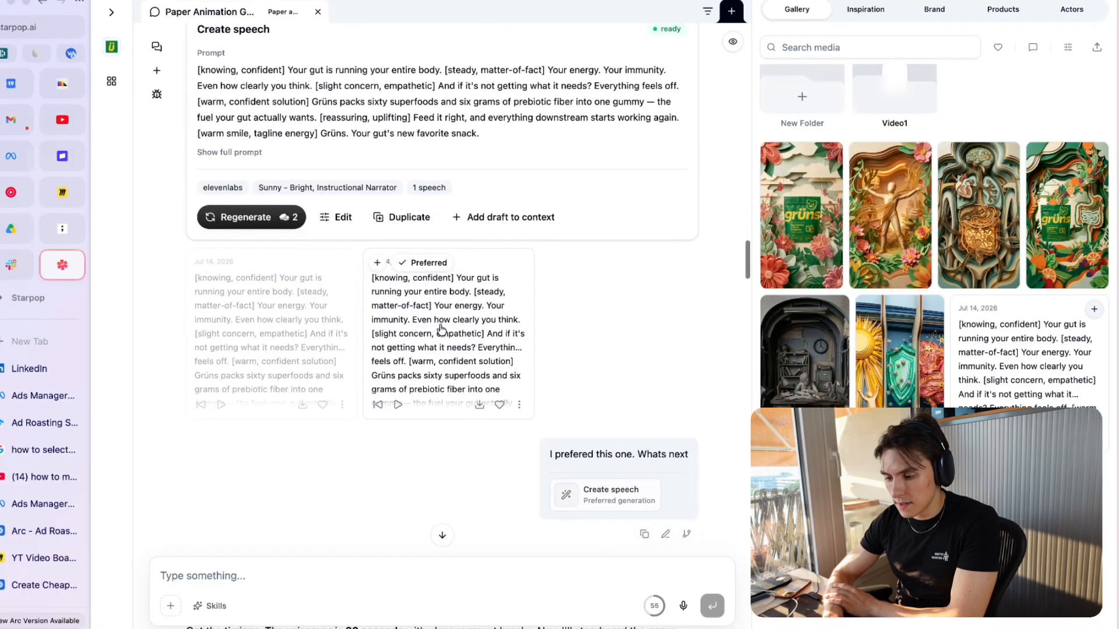
Play the preferred voiceover take under the Create speech draft and listen to it.
{"action": "left_click", "coordinate": [397, 404]}
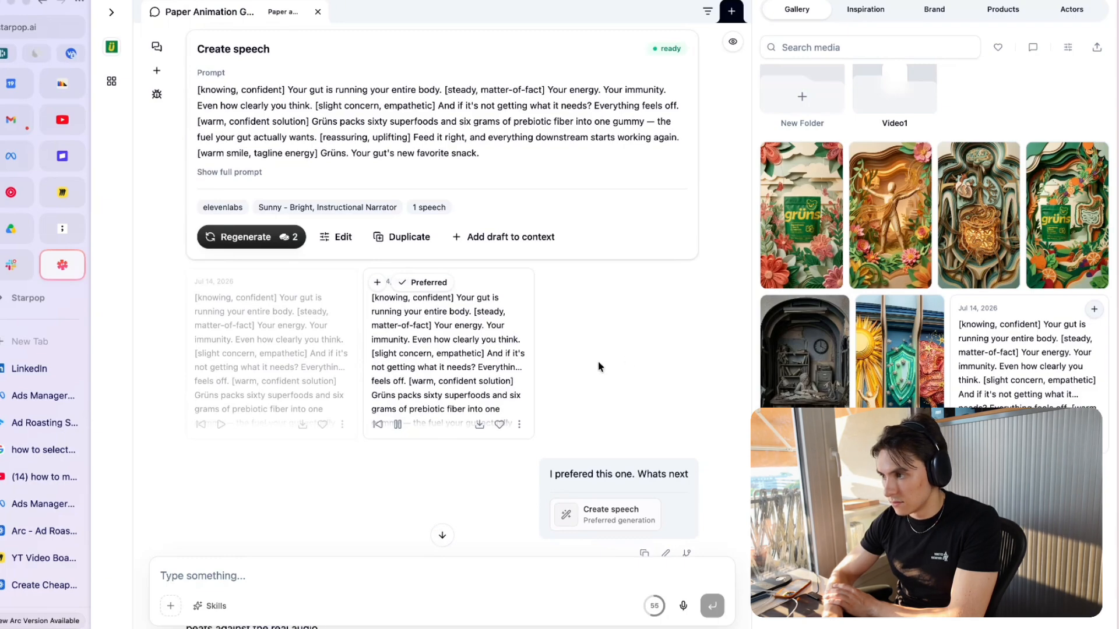
{"action": "scroll", "coordinate": [483, 381], "scroll_direction": "up", "scroll_amount": 3}
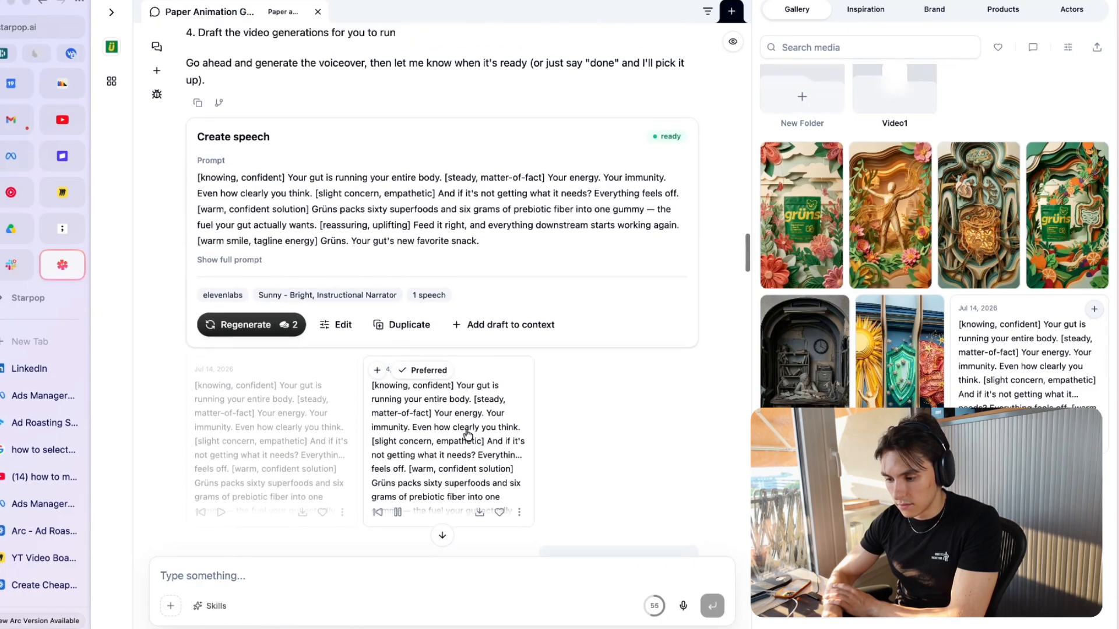
{"action": "scroll", "coordinate": [467, 434], "scroll_direction": "down", "scroll_amount": 2}
Open the speech draft for editing and look at the Fish Audio voices in its voice selection.
{"action": "scroll", "coordinate": [394, 461], "scroll_direction": "up", "scroll_amount": 3}
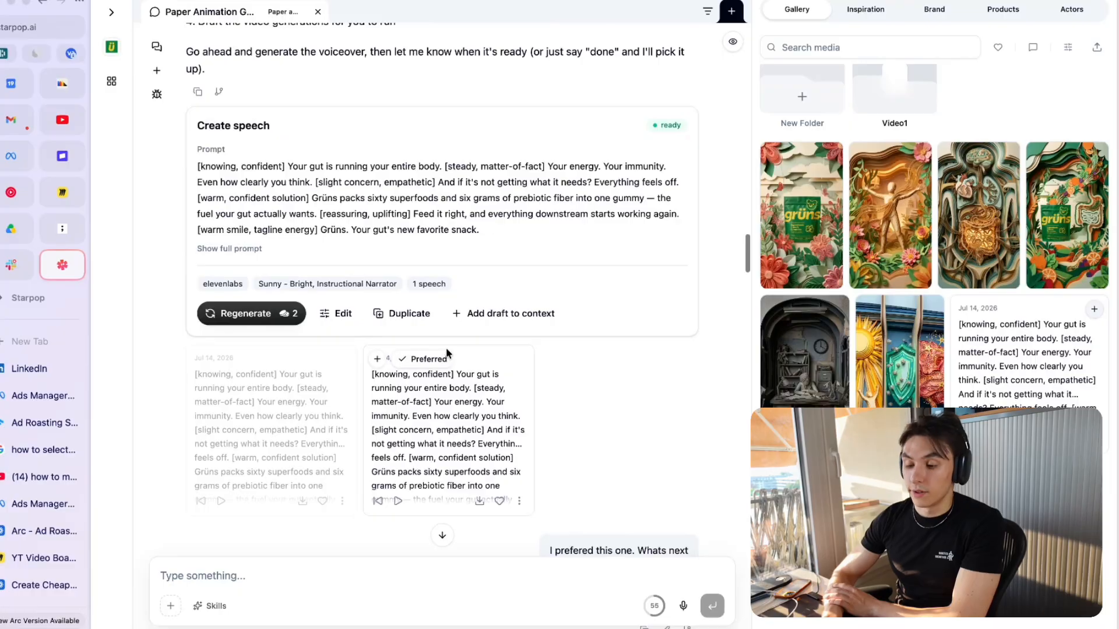
{"action": "left_click", "coordinate": [336, 373]}
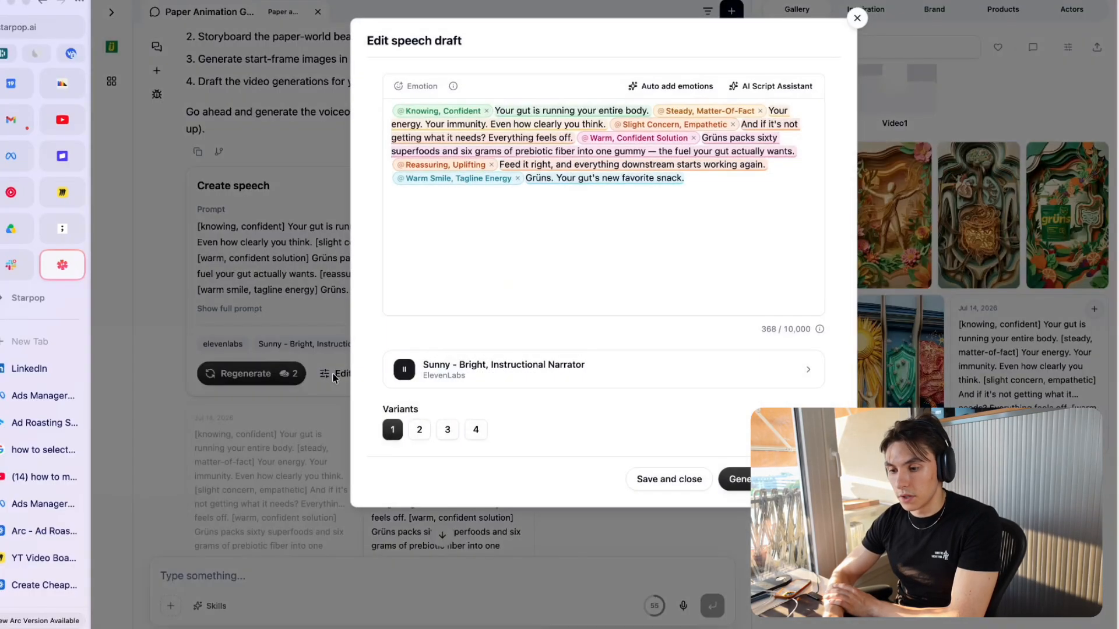
{"action": "left_click", "coordinate": [471, 369]}
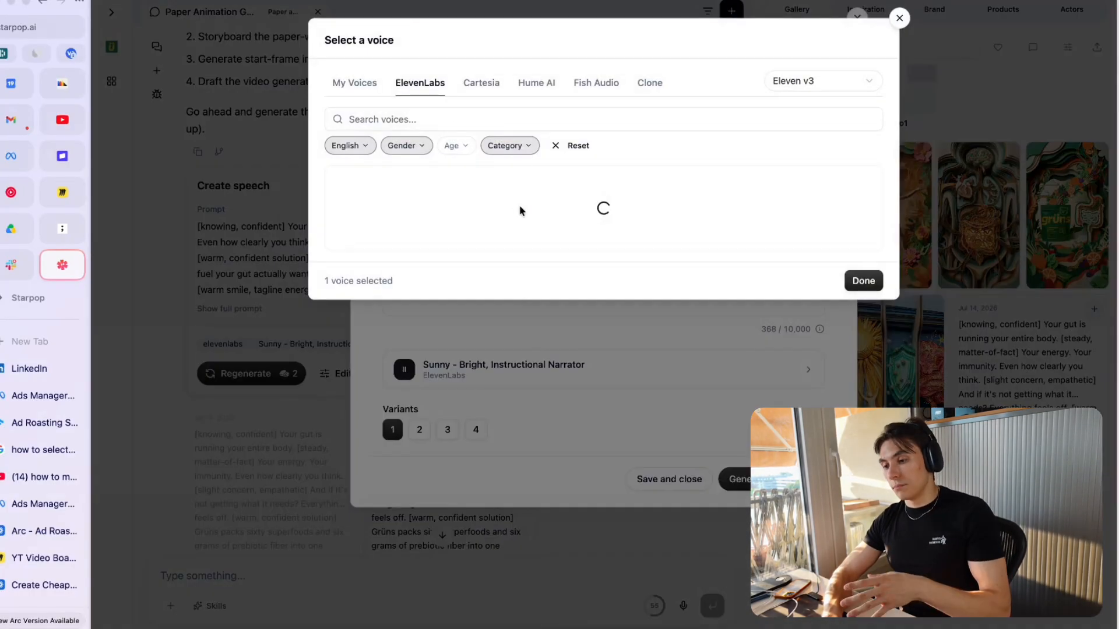
{"action": "left_click", "coordinate": [613, 84]}
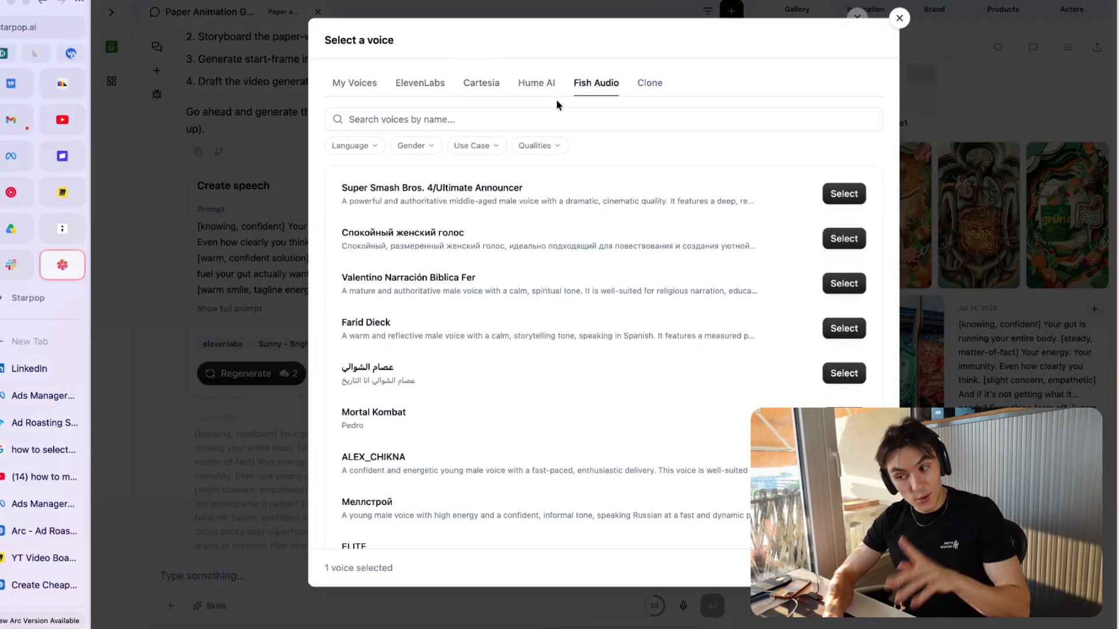
{"action": "left_click", "coordinate": [899, 18]}
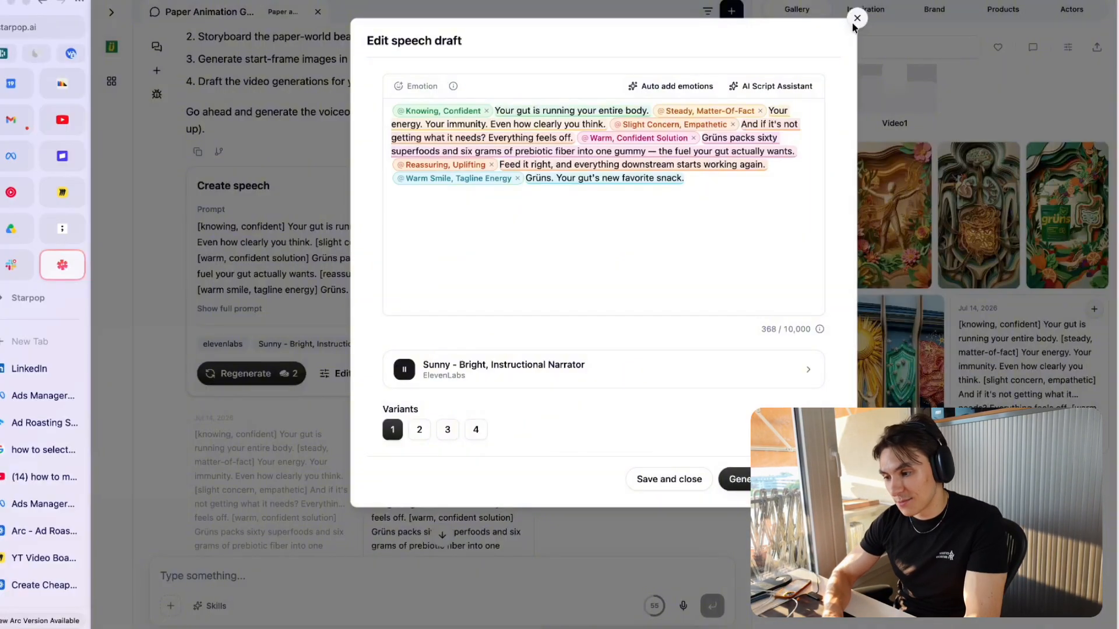
Highlight the whole emotion-tagged script in the speech draft, then close the draft.
{"action": "left_click_drag", "start_coordinate": [712, 195], "coordinate": [391, 171]}
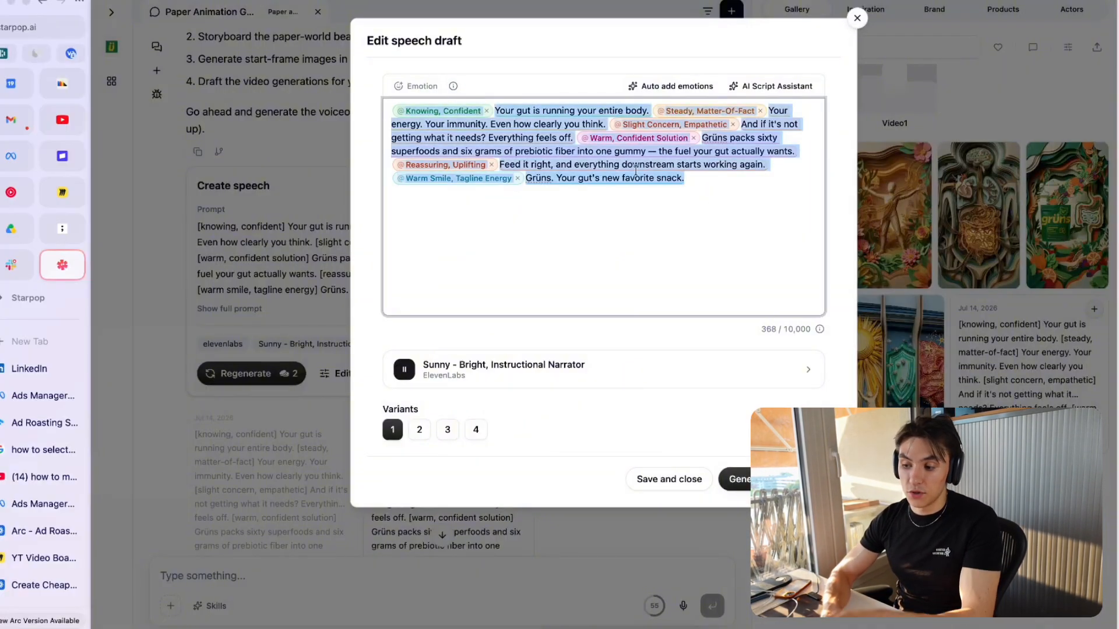
{"action": "left_click", "coordinate": [697, 179]}
{"action": "left_click", "coordinate": [857, 17]}
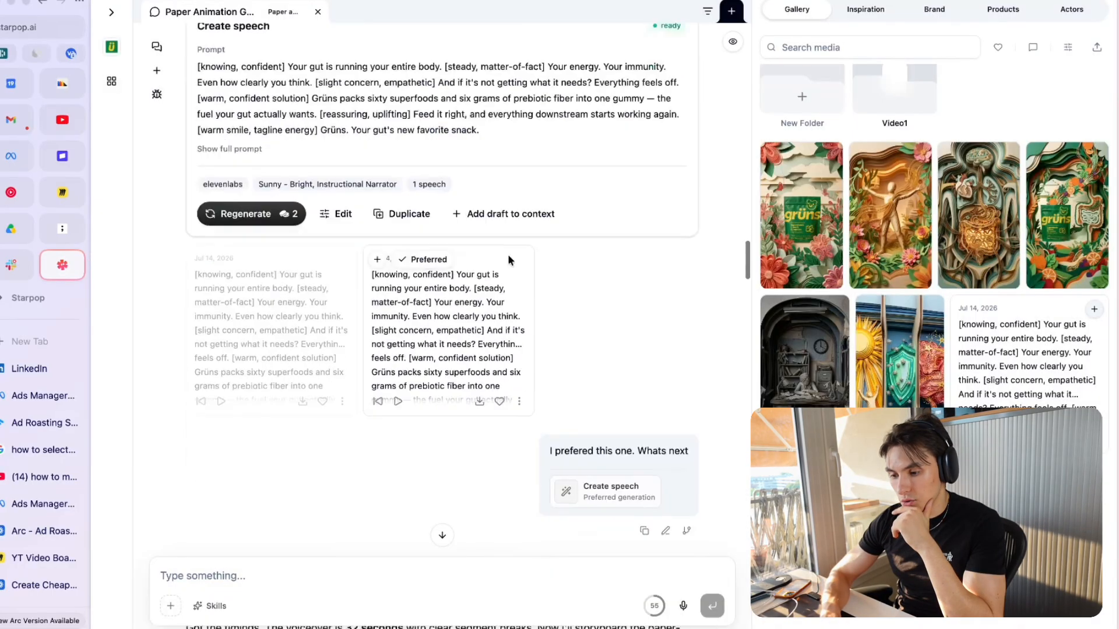
Switch to the Miro board and highlight the Voice over heading and waveform in the AI Generation section.
{"action": "scroll", "coordinate": [508, 254], "scroll_direction": "down", "scroll_amount": 3}
{"action": "scroll", "coordinate": [446, 255], "scroll_direction": "up", "scroll_amount": 3}
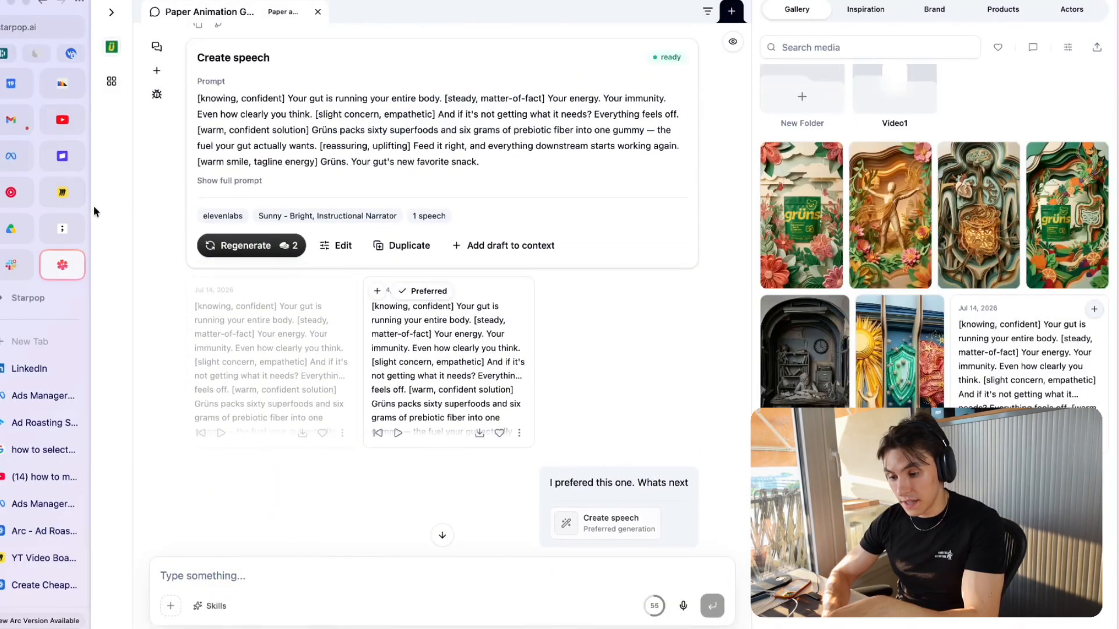
{"action": "left_click", "coordinate": [67, 197]}
{"action": "scroll", "coordinate": [511, 300], "scroll_direction": "right", "scroll_amount": 4}
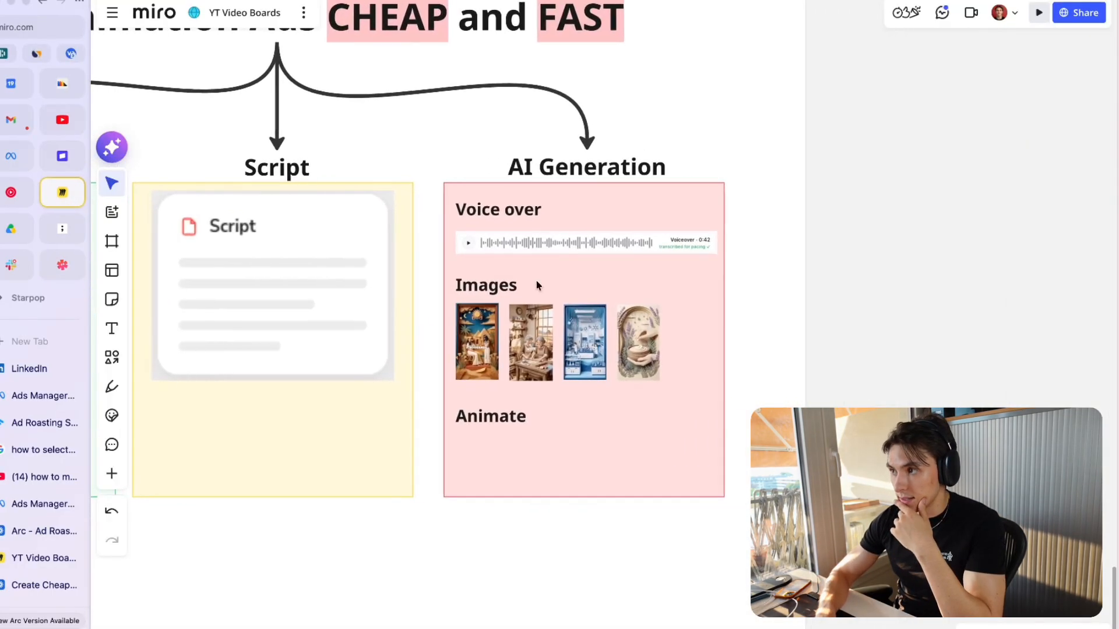
{"action": "scroll", "coordinate": [537, 284], "scroll_direction": "up", "scroll_amount": 4}
{"action": "scroll", "coordinate": [537, 285], "scroll_direction": "up", "scroll_amount": 1}
{"action": "left_click_drag", "start_coordinate": [641, 170], "coordinate": [449, 261]}
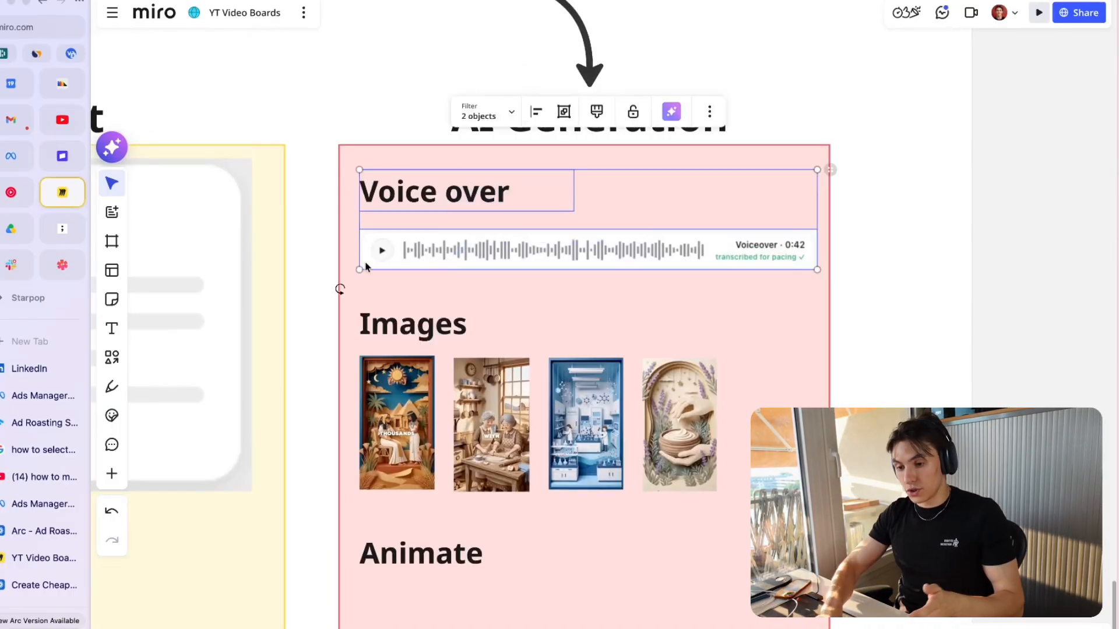
Return to Starpop and inspect the audio analysis details in the reply to the preferred voiceover message.
{"action": "left_click", "coordinate": [62, 271]}
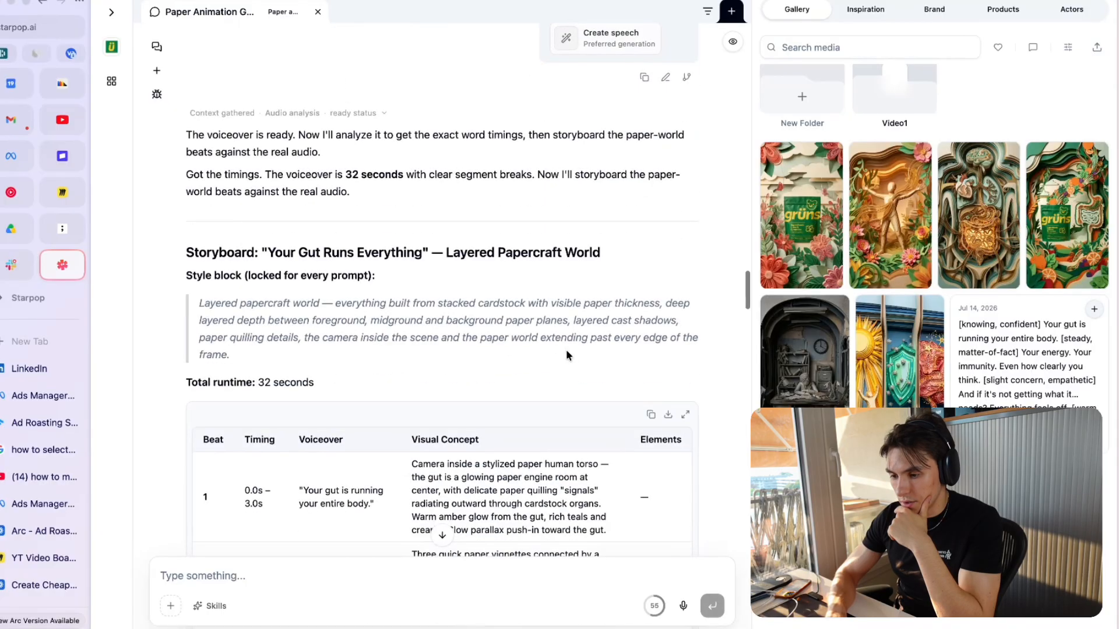
{"action": "scroll", "coordinate": [567, 351], "scroll_direction": "up", "scroll_amount": 3}
{"action": "scroll", "coordinate": [361, 257], "scroll_direction": "down", "scroll_amount": 2}
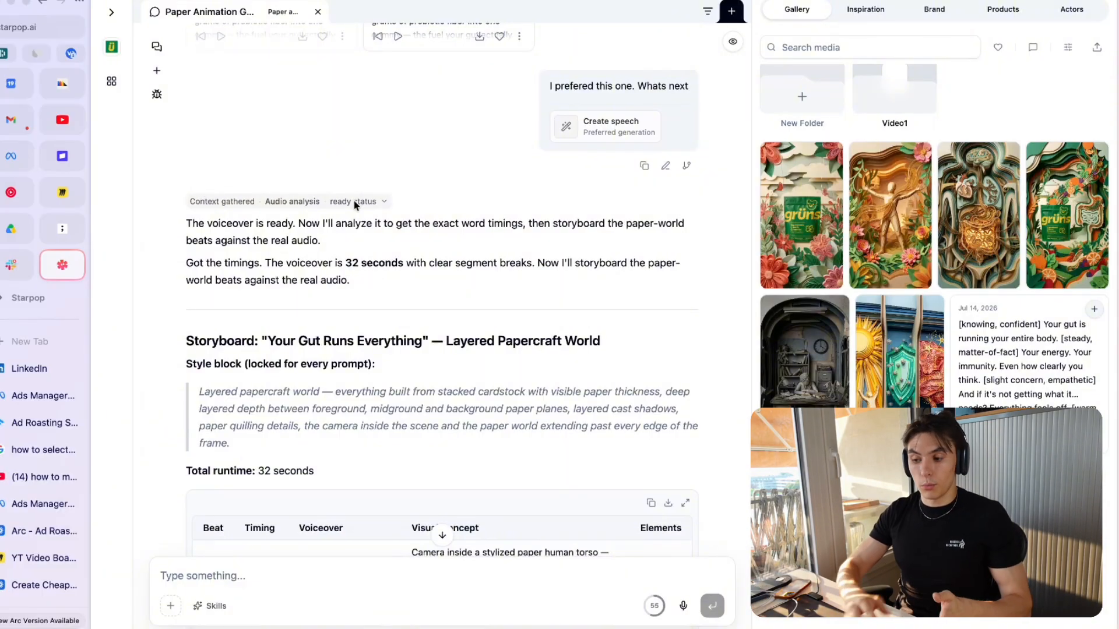
{"action": "scroll", "coordinate": [431, 84], "scroll_direction": "down", "scroll_amount": 3}
{"action": "scroll", "coordinate": [489, 136], "scroll_direction": "up", "scroll_amount": 1}
{"action": "scroll", "coordinate": [488, 135], "scroll_direction": "up", "scroll_amount": 1}
{"action": "left_click", "coordinate": [380, 146]}
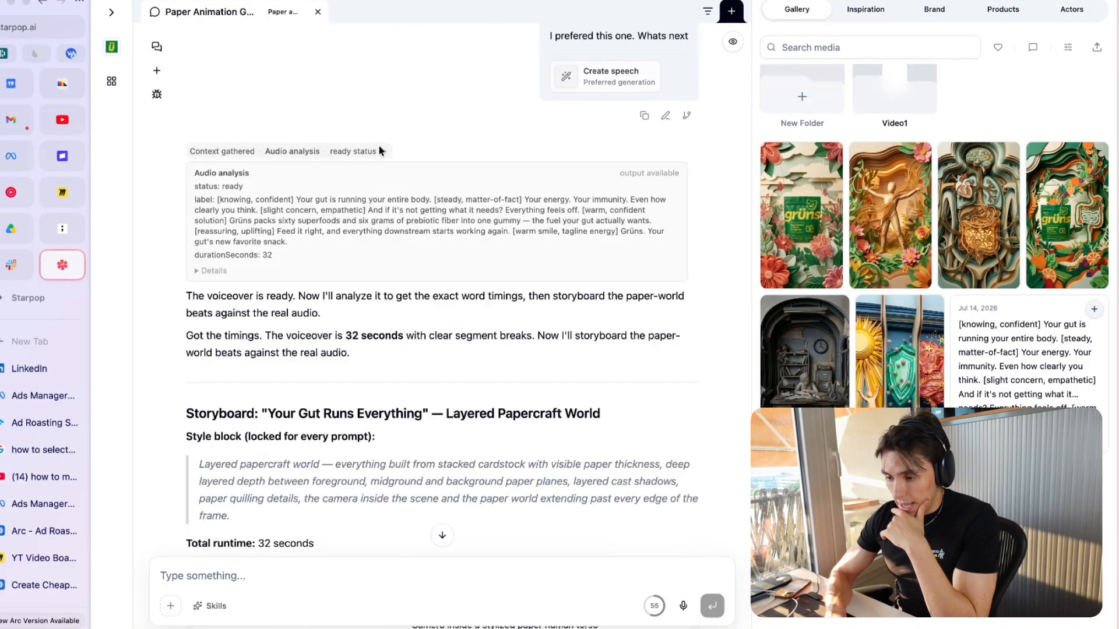
{"action": "left_click", "coordinate": [381, 145]}
Read the storyboard's style block and table, highlighting the Beat 1 voiceover line and the Voiceover and Visual Concept columns.
{"action": "scroll", "coordinate": [382, 146], "scroll_direction": "down", "scroll_amount": 2}
{"action": "scroll", "coordinate": [382, 149], "scroll_direction": "down", "scroll_amount": 3}
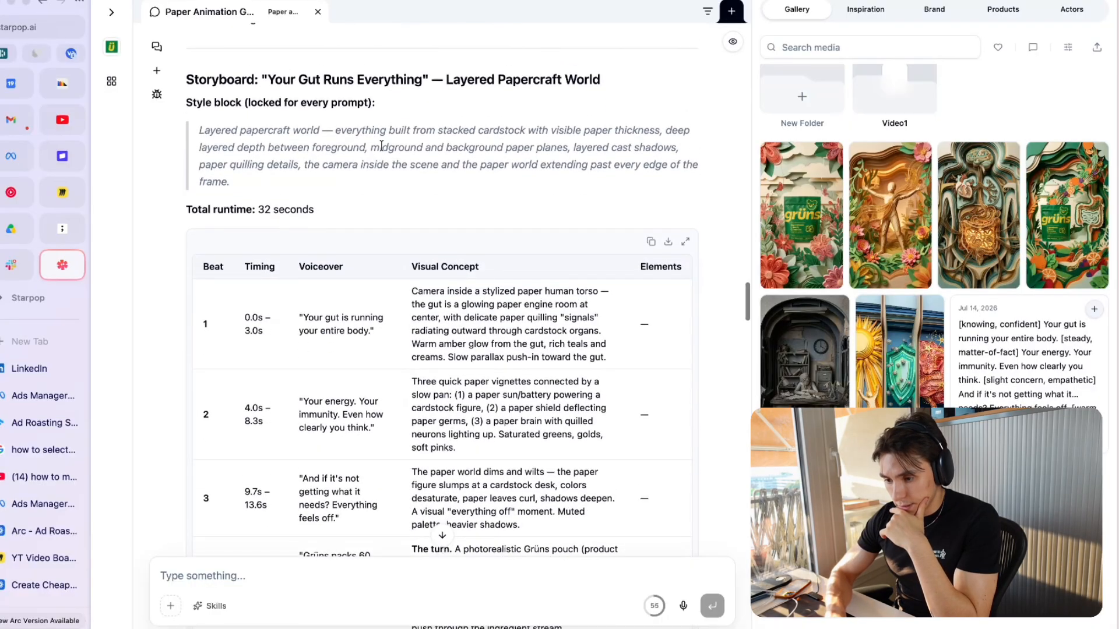
{"action": "scroll", "coordinate": [233, 170], "scroll_direction": "down", "scroll_amount": 2}
{"action": "scroll", "coordinate": [233, 155], "scroll_direction": "up", "scroll_amount": 1}
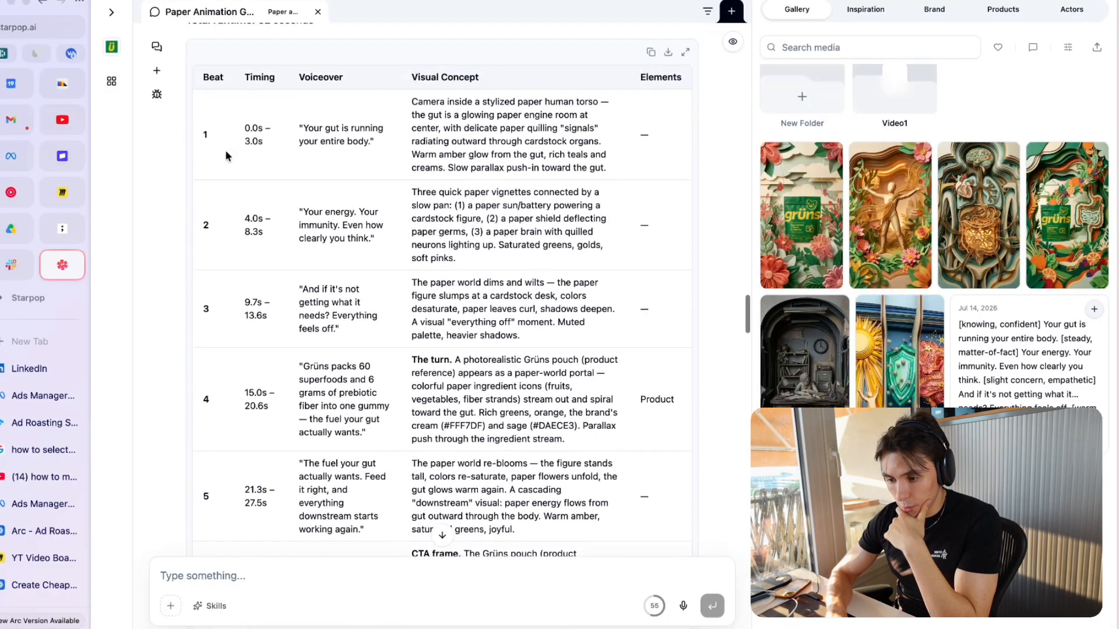
{"action": "left_click_drag", "start_coordinate": [243, 126], "coordinate": [412, 279]}
{"action": "left_click_drag", "start_coordinate": [299, 128], "coordinate": [394, 144]}
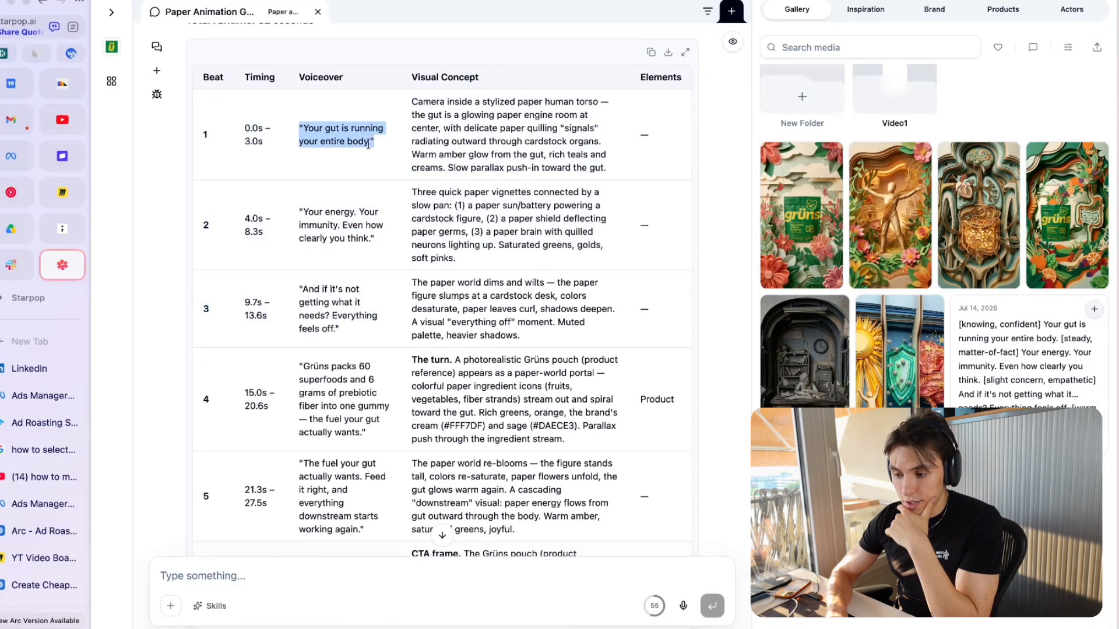
{"action": "left_click", "coordinate": [382, 147]}
{"action": "left_click_drag", "start_coordinate": [297, 77], "coordinate": [512, 81]}
{"action": "left_click", "coordinate": [359, 75]}
{"action": "left_click", "coordinate": [528, 82]}
Review the visual concepts of all six storyboard beats and highlight the Product entry for Beat 4.
{"action": "scroll", "coordinate": [529, 81], "scroll_direction": "down", "scroll_amount": 2}
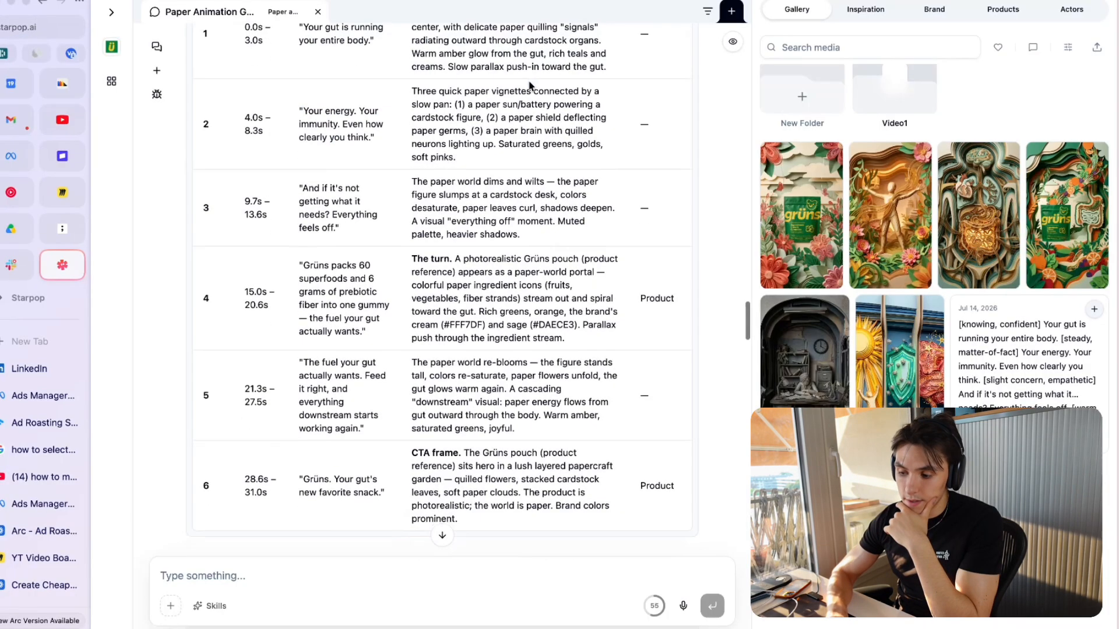
{"action": "scroll", "coordinate": [528, 82], "scroll_direction": "up", "scroll_amount": 2}
{"action": "scroll", "coordinate": [624, 296], "scroll_direction": "down", "scroll_amount": 2}
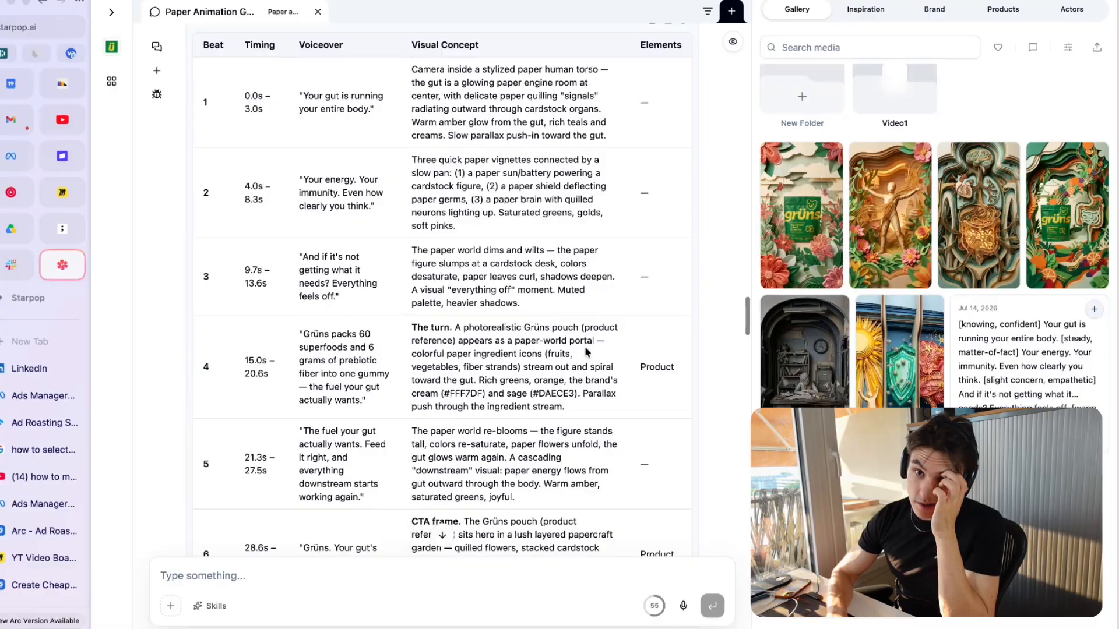
{"action": "scroll", "coordinate": [629, 338], "scroll_direction": "up", "scroll_amount": 3}
{"action": "scroll", "coordinate": [627, 245], "scroll_direction": "down", "scroll_amount": 3}
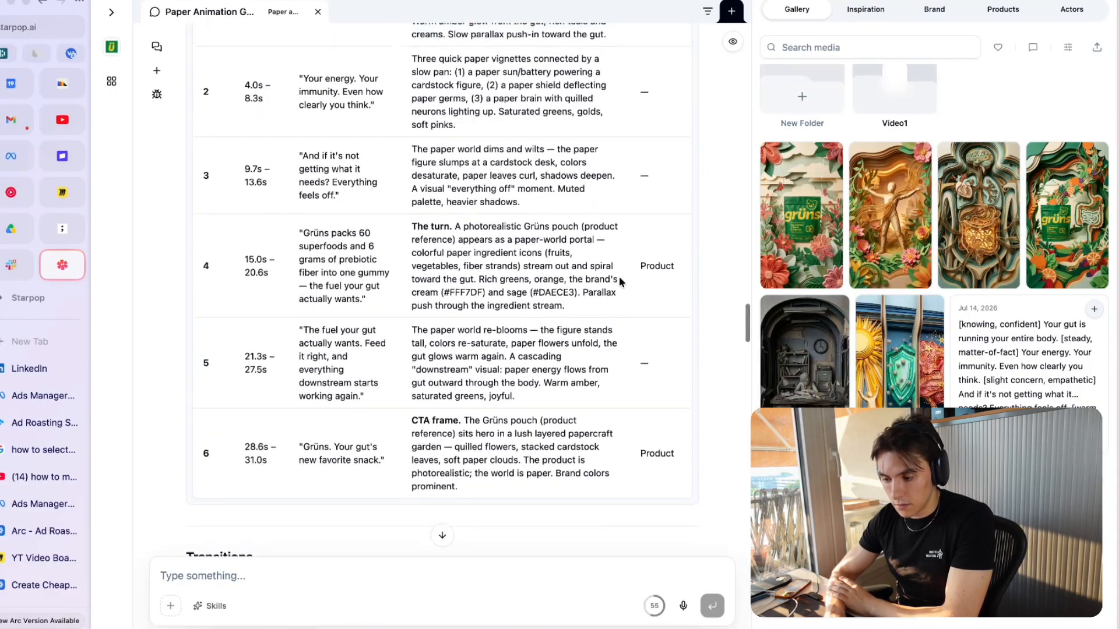
{"action": "left_click_drag", "start_coordinate": [634, 265], "coordinate": [674, 263]}
{"action": "left_click", "coordinate": [674, 263]}
Go over the storyboard table again, comparing each beat's timing, voiceover line and visual concept.
{"action": "scroll", "coordinate": [672, 264], "scroll_direction": "down", "scroll_amount": 2}
{"action": "scroll", "coordinate": [673, 266], "scroll_direction": "up", "scroll_amount": 5}
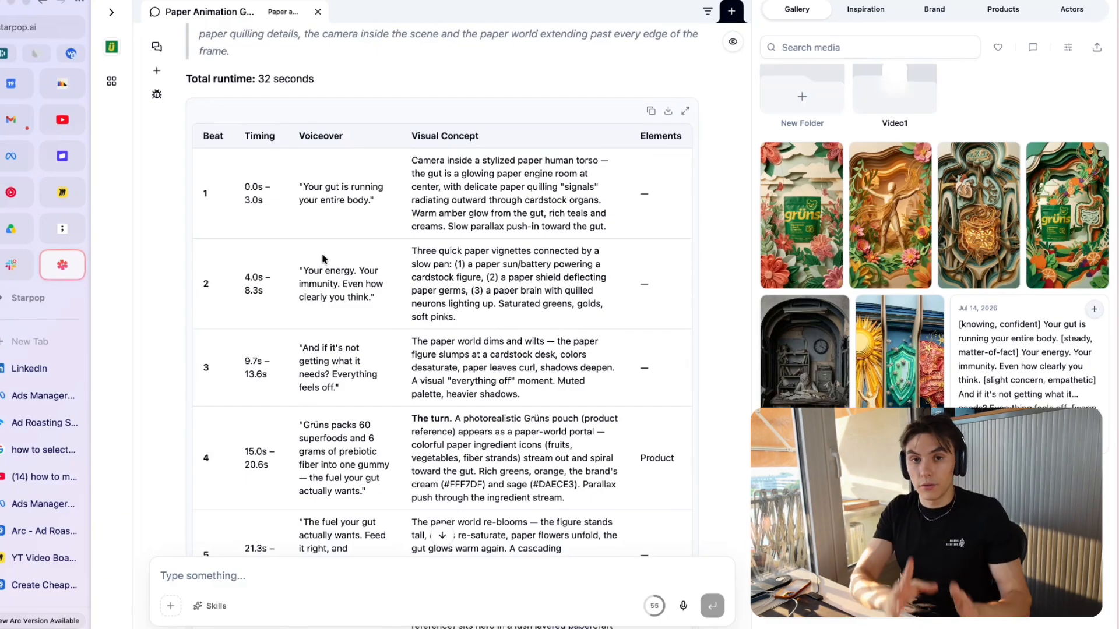
{"action": "scroll", "coordinate": [322, 257], "scroll_direction": "down", "scroll_amount": 3}
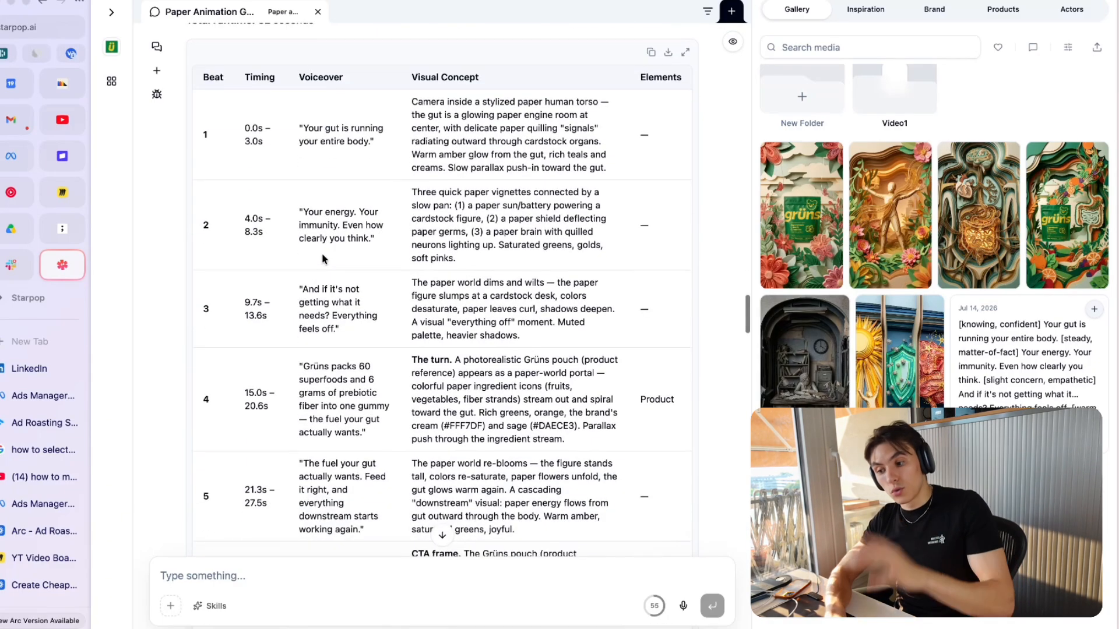
{"action": "scroll", "coordinate": [389, 204], "scroll_direction": "down", "scroll_amount": 2}
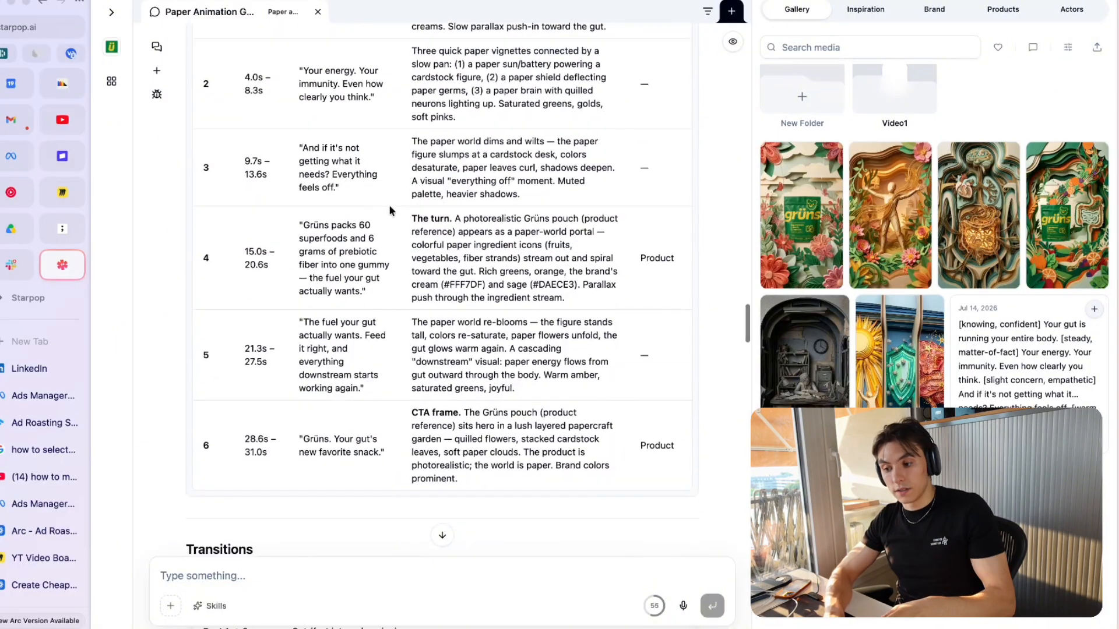
{"action": "scroll", "coordinate": [389, 205], "scroll_direction": "up", "scroll_amount": 1}
Read the Transitions table and Execution Plan, and highlight the reply approving the storyboard.
{"action": "scroll", "coordinate": [389, 204], "scroll_direction": "down", "scroll_amount": 4}
{"action": "scroll", "coordinate": [389, 204], "scroll_direction": "down", "scroll_amount": 10}
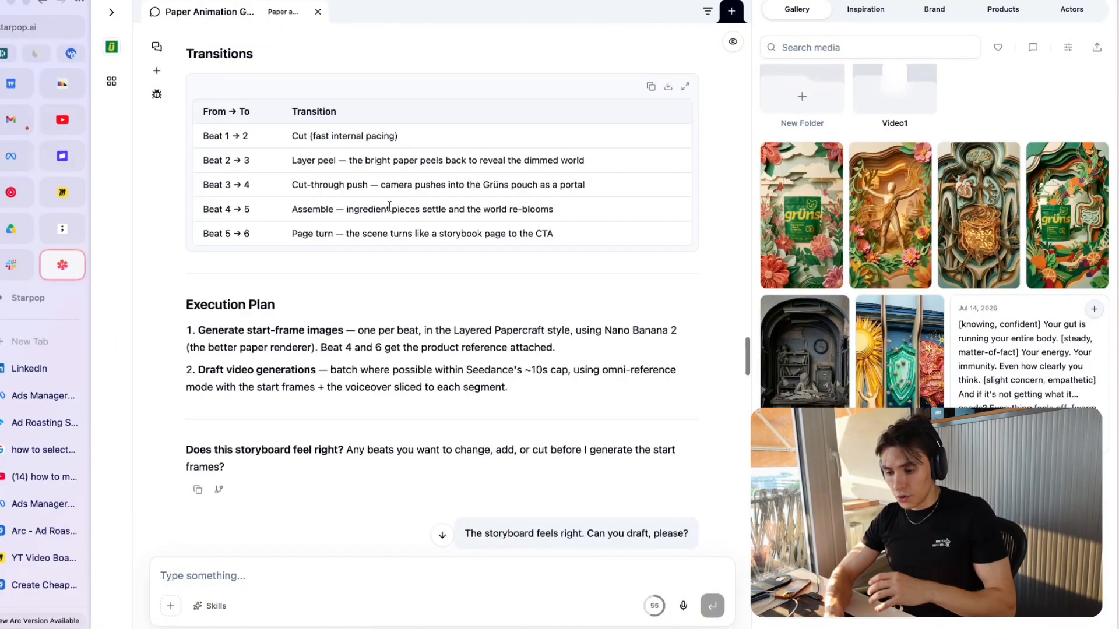
{"action": "scroll", "coordinate": [547, 280], "scroll_direction": "down", "scroll_amount": 1}
{"action": "left_click_drag", "start_coordinate": [463, 291], "coordinate": [691, 291]}
Review the six start-frame drafts, from the beat list and next steps through the Create image prompts to the last image.
{"action": "scroll", "coordinate": [647, 294], "scroll_direction": "down", "scroll_amount": 6}
{"action": "scroll", "coordinate": [648, 296], "scroll_direction": "up", "scroll_amount": 2}
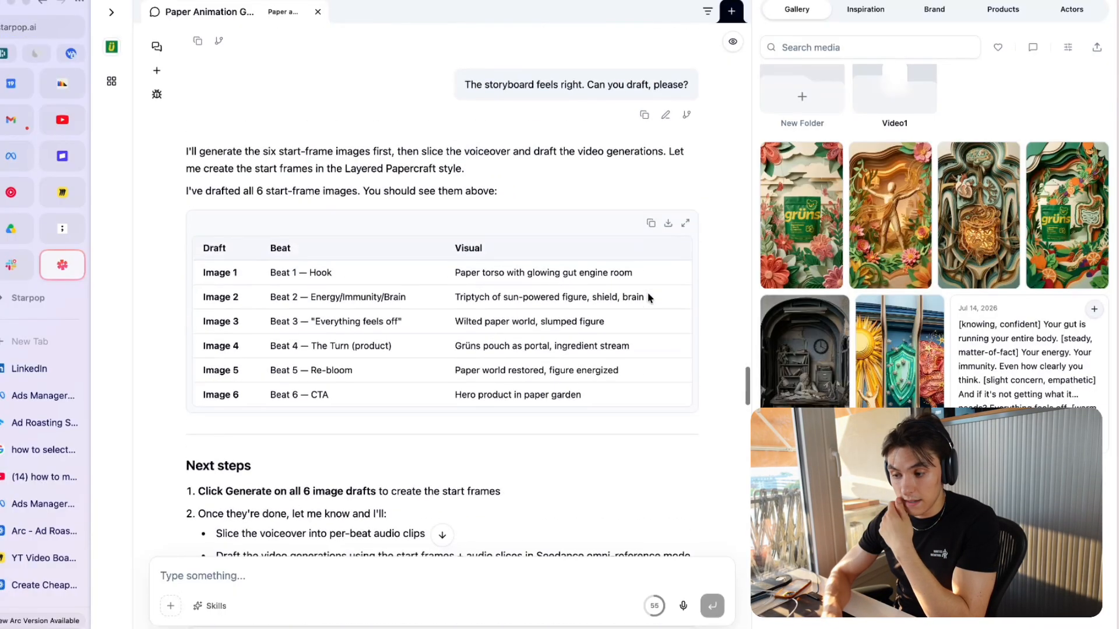
{"action": "scroll", "coordinate": [648, 299], "scroll_direction": "down", "scroll_amount": 7}
{"action": "scroll", "coordinate": [648, 297], "scroll_direction": "down", "scroll_amount": 3}
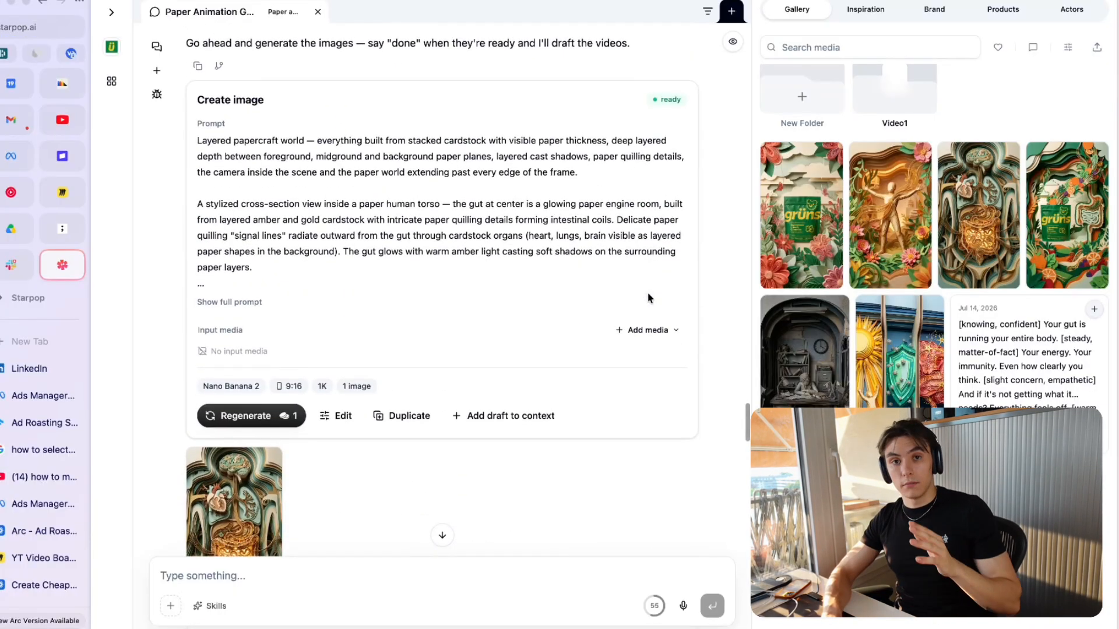
{"action": "scroll", "coordinate": [647, 296], "scroll_direction": "up", "scroll_amount": 2}
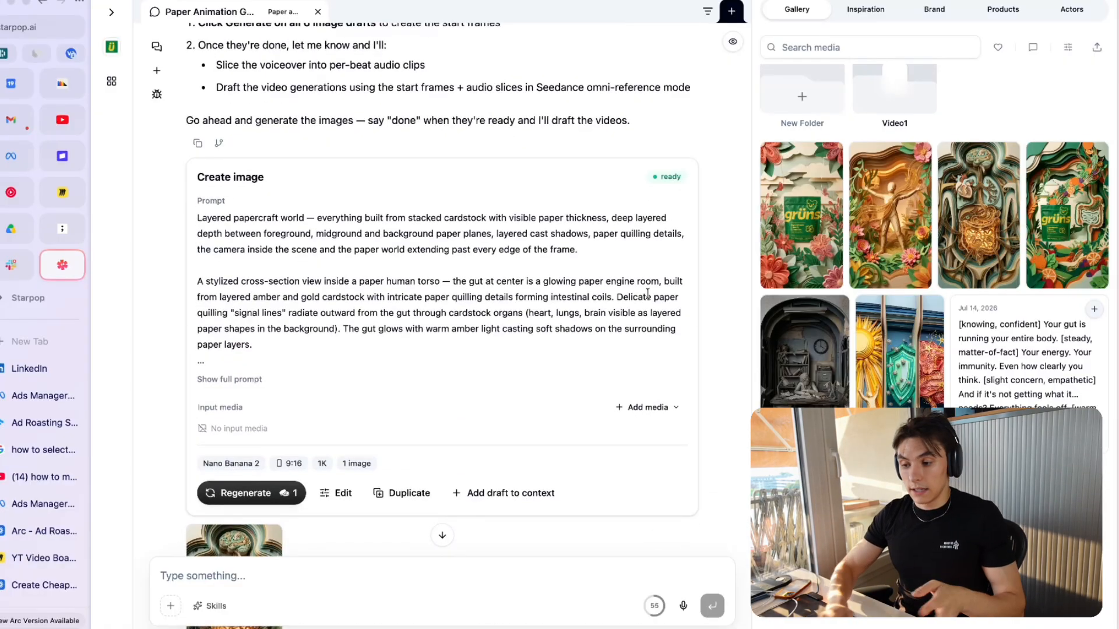
{"action": "scroll", "coordinate": [648, 295], "scroll_direction": "up", "scroll_amount": 6}
{"action": "scroll", "coordinate": [648, 297], "scroll_direction": "down", "scroll_amount": 15}
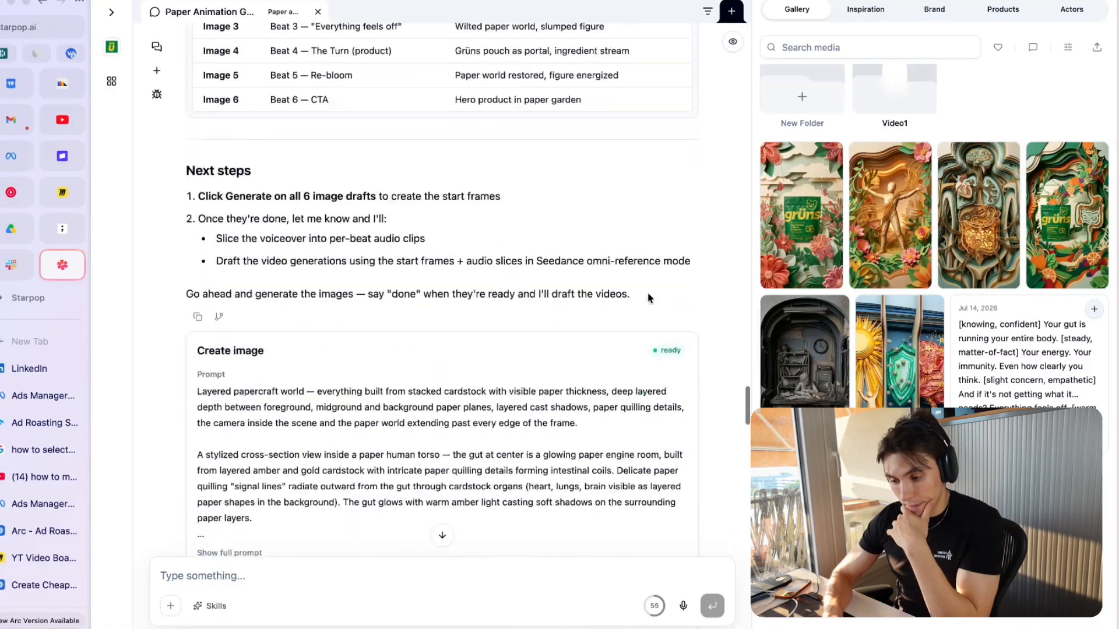
{"action": "scroll", "coordinate": [648, 296], "scroll_direction": "down", "scroll_amount": 15}
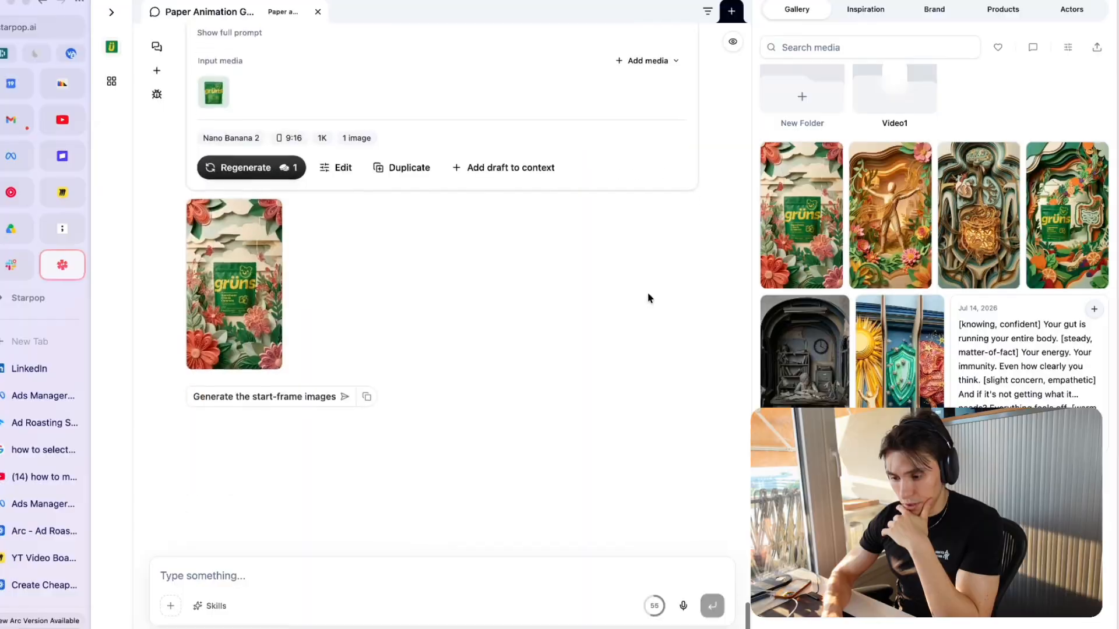
Go back to the storyboard table and highlight Beat 1's voiceover line and part of its visual concept.
{"action": "scroll", "coordinate": [648, 298], "scroll_direction": "up", "scroll_amount": 15}
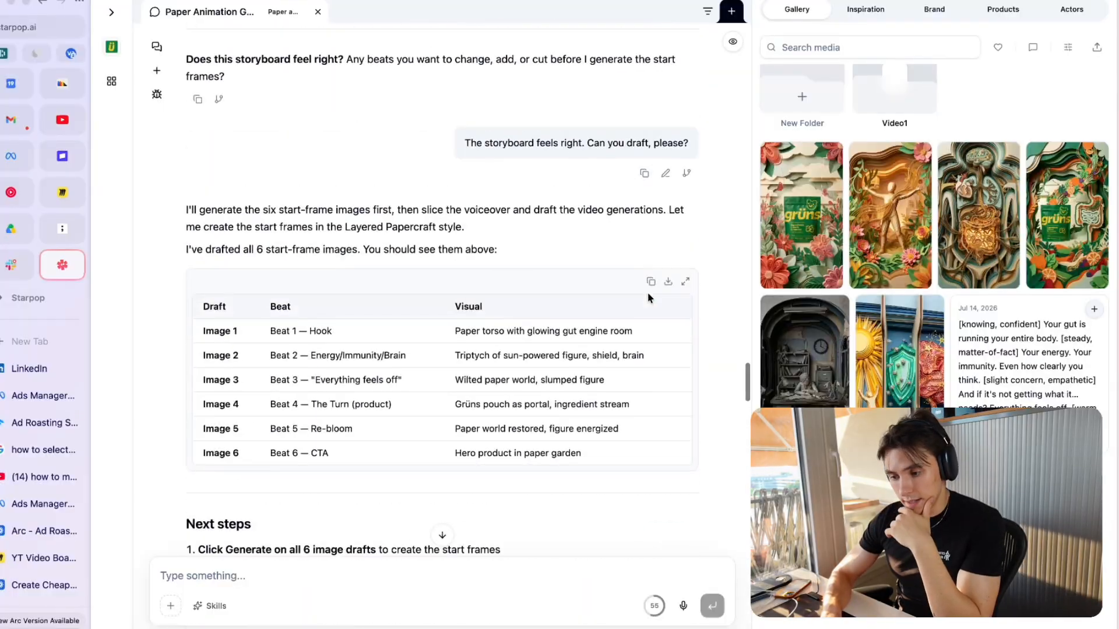
{"action": "scroll", "coordinate": [648, 297], "scroll_direction": "down", "scroll_amount": 5}
{"action": "scroll", "coordinate": [648, 298], "scroll_direction": "up", "scroll_amount": 10}
{"action": "scroll", "coordinate": [648, 297], "scroll_direction": "down", "scroll_amount": 5}
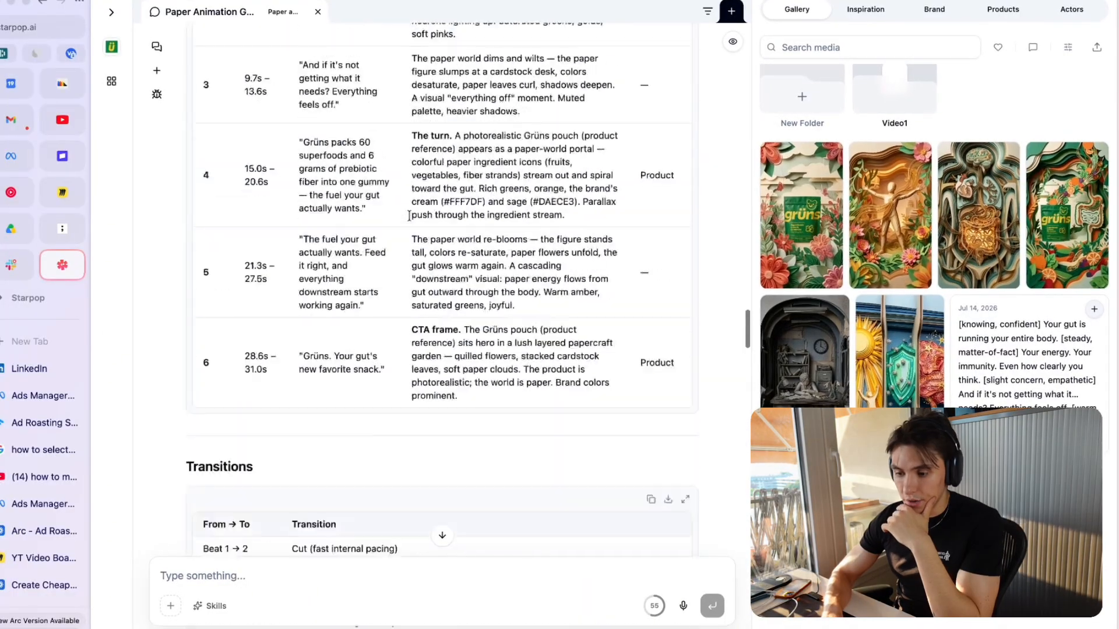
{"action": "scroll", "coordinate": [411, 220], "scroll_direction": "up", "scroll_amount": 5}
{"action": "left_click_drag", "start_coordinate": [299, 174], "coordinate": [383, 175]}
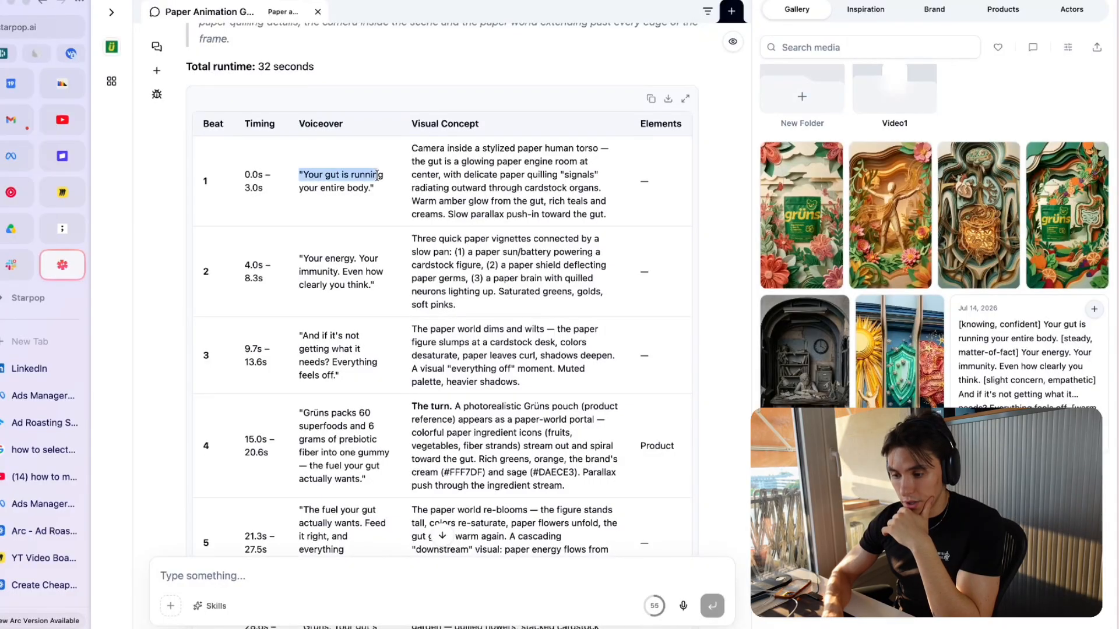
{"action": "left_click", "coordinate": [418, 164]}
{"action": "left_click_drag", "start_coordinate": [570, 185], "coordinate": [583, 190]}
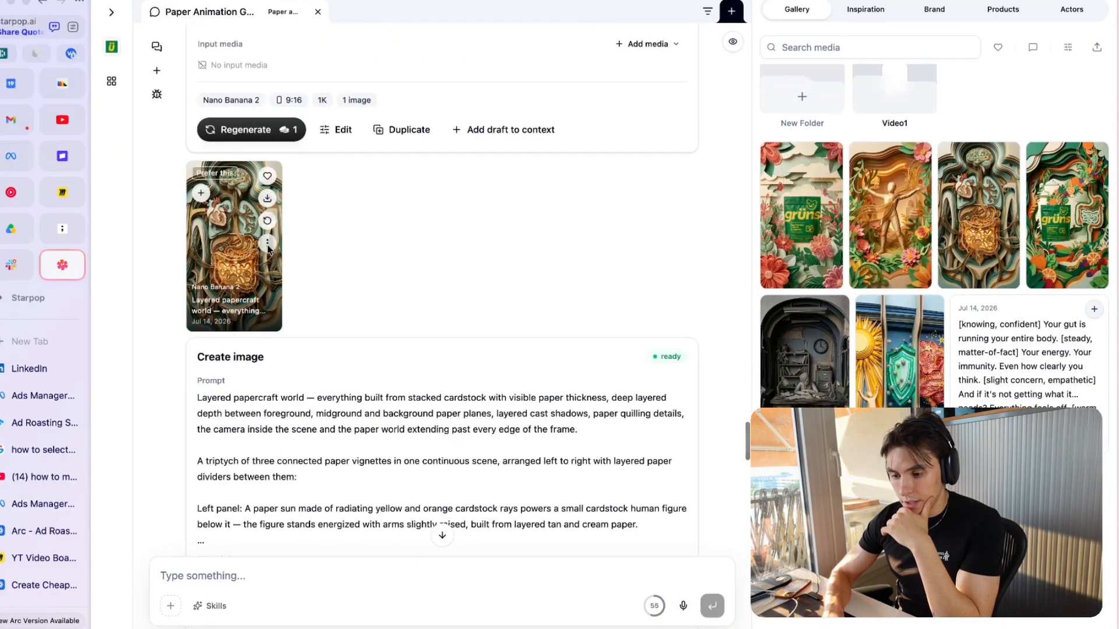
Inspect the generated start frames and view the image model choices in the wilted paper world draft.
{"action": "left_click", "coordinate": [239, 250]}
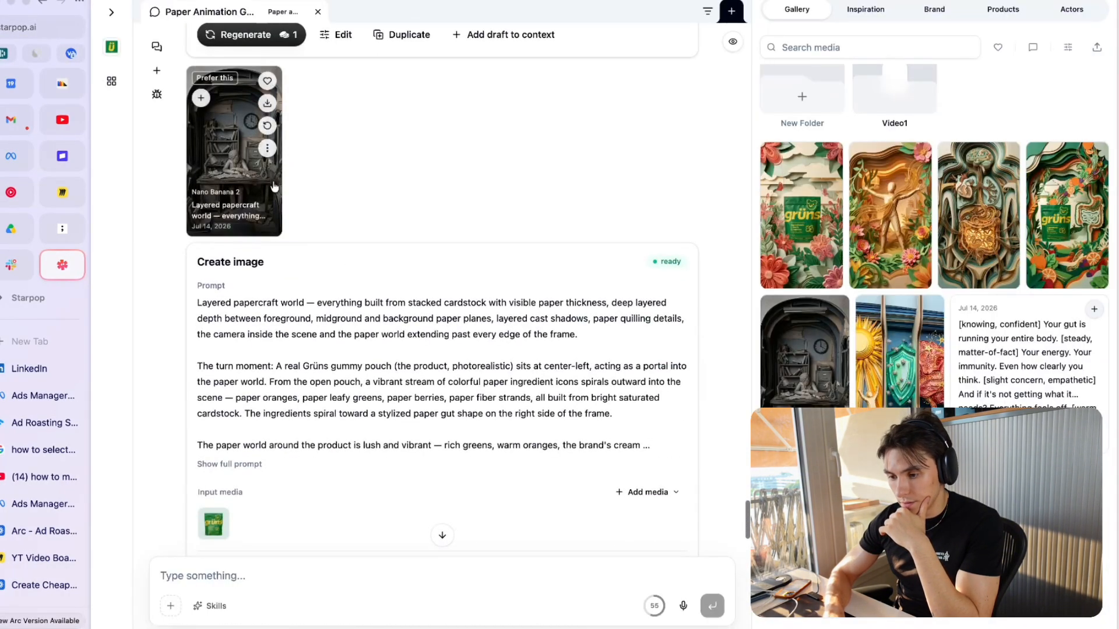
{"action": "scroll", "coordinate": [236, 174], "scroll_direction": "up", "scroll_amount": 3}
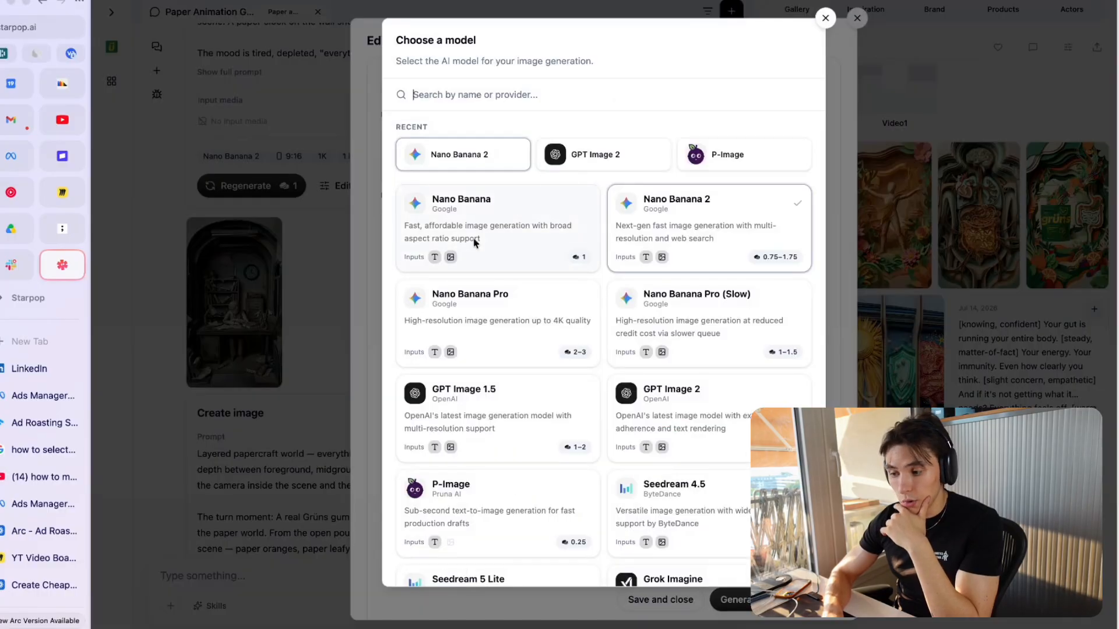
{"action": "left_click", "coordinate": [859, 114]}
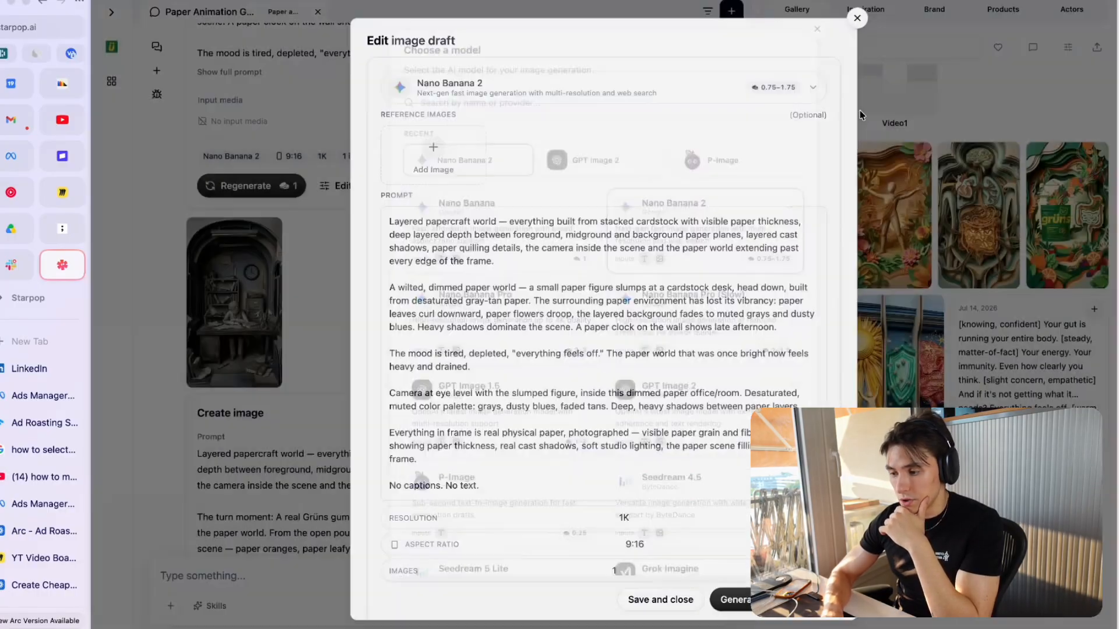
Close the image draft without changes and compare the generated start frames with the storyboard's beats and visual concepts.
{"action": "left_click", "coordinate": [860, 114]}
{"action": "scroll", "coordinate": [264, 236], "scroll_direction": "down", "scroll_amount": 8}
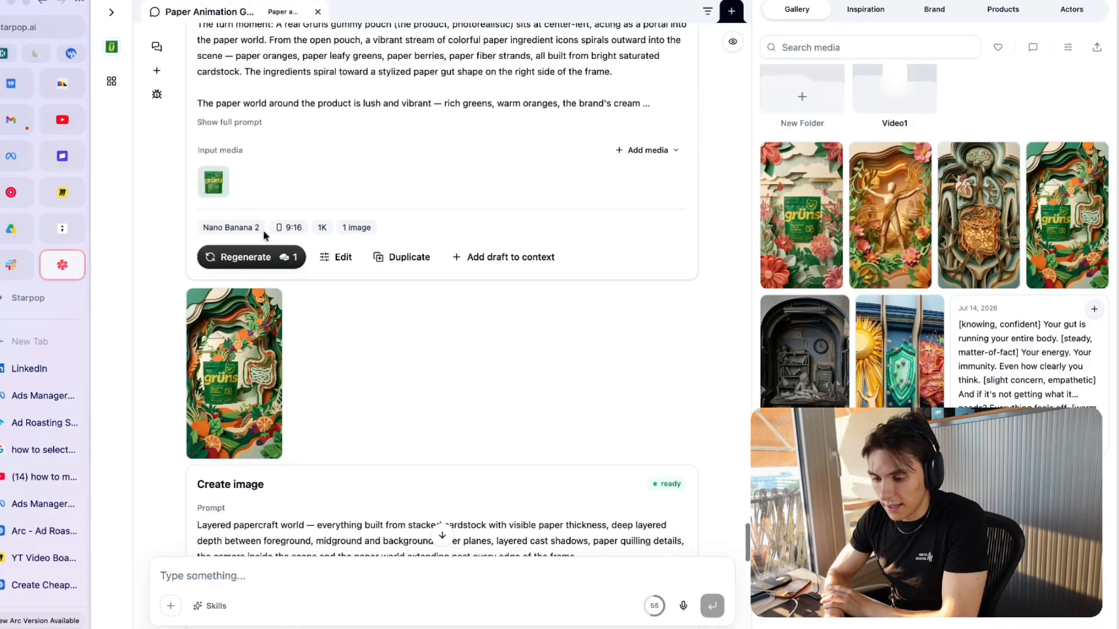
{"action": "scroll", "coordinate": [264, 235], "scroll_direction": "down", "scroll_amount": 6}
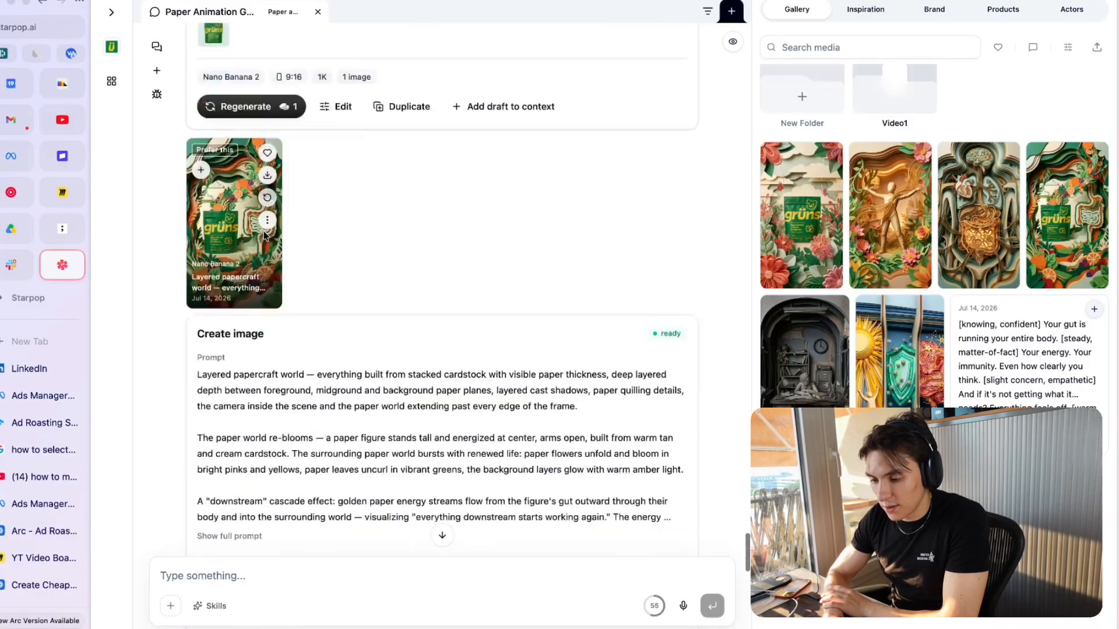
{"action": "scroll", "coordinate": [266, 234], "scroll_direction": "up", "scroll_amount": 6}
{"action": "scroll", "coordinate": [265, 233], "scroll_direction": "up", "scroll_amount": 7}
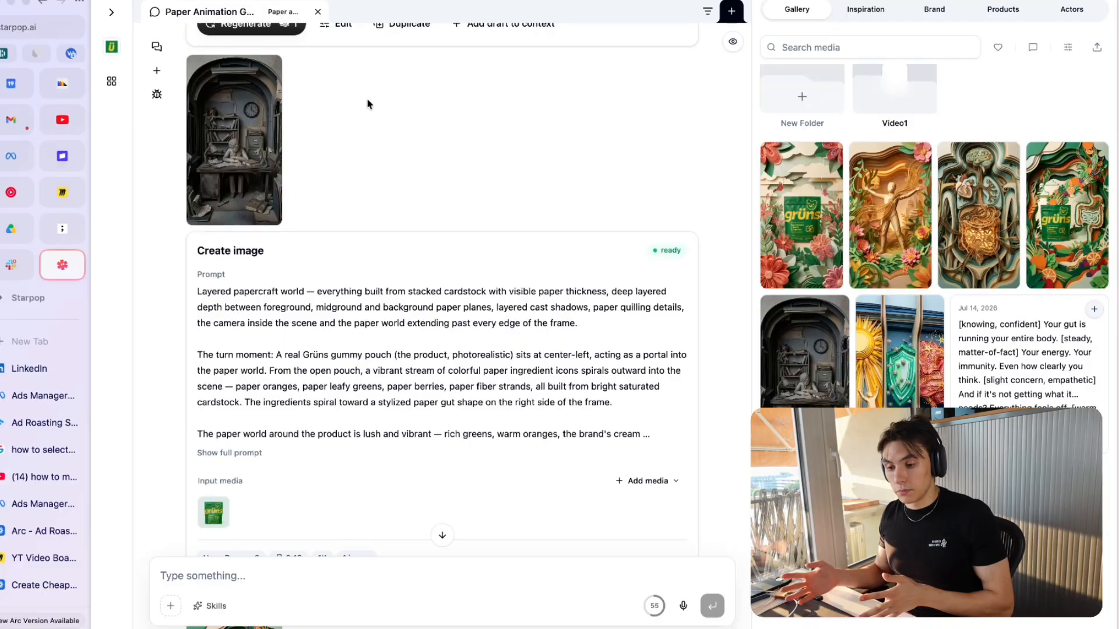
{"action": "scroll", "coordinate": [367, 104], "scroll_direction": "down", "scroll_amount": 15}
{"action": "scroll", "coordinate": [368, 105], "scroll_direction": "up", "scroll_amount": 10}
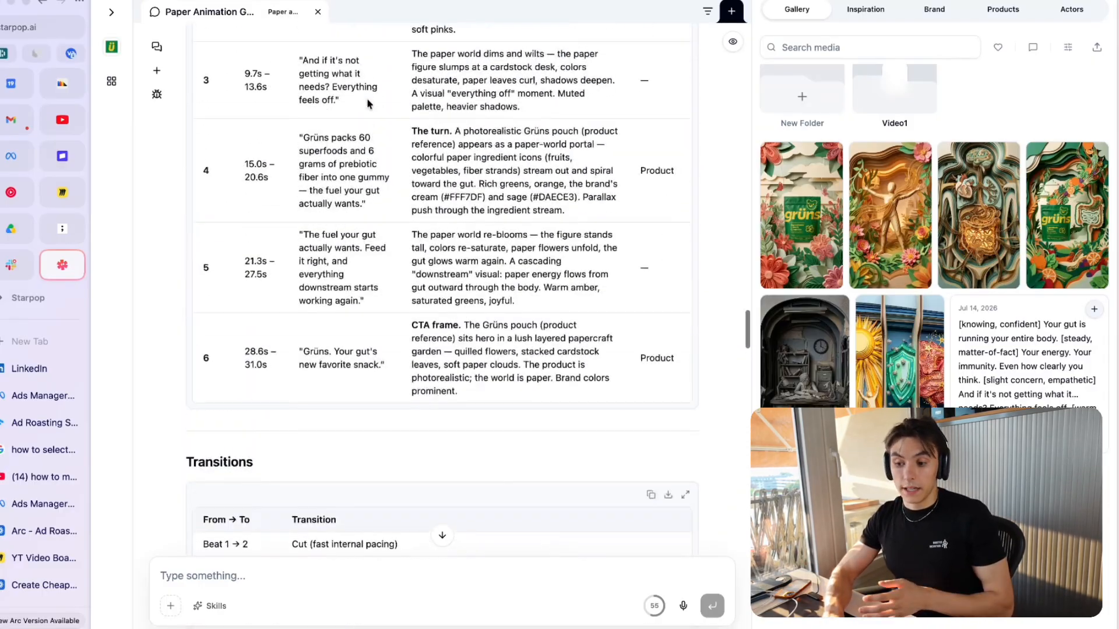
{"action": "scroll", "coordinate": [368, 105], "scroll_direction": "down", "scroll_amount": 7}
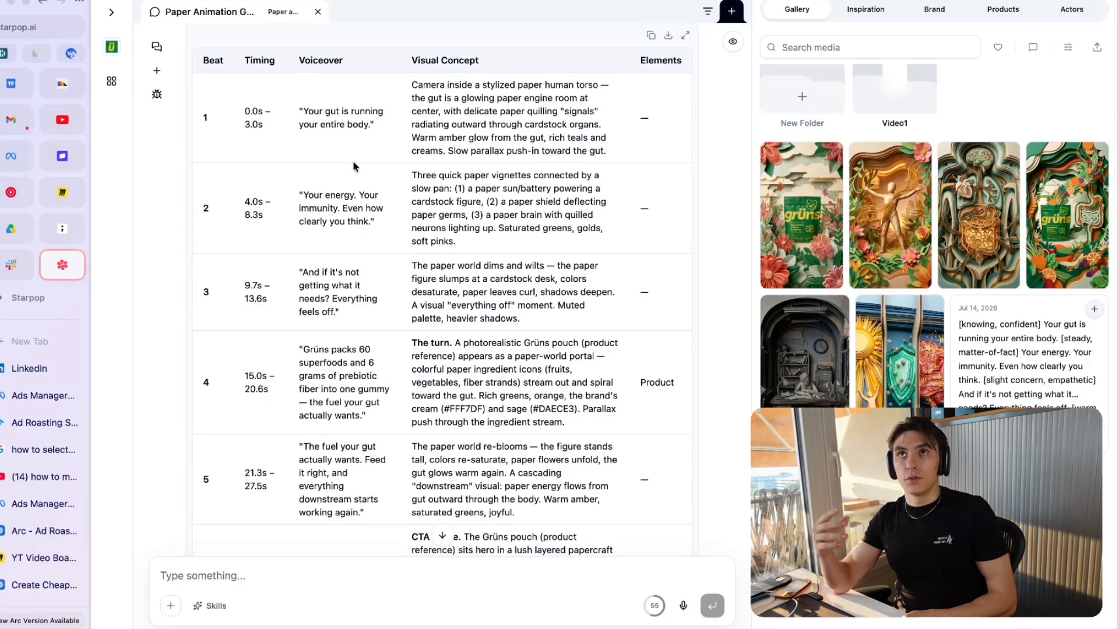
Review the start-frame images and their prompts, from the gut engine room to the CTA hero frame and back to the wilted paper world.
{"action": "scroll", "coordinate": [380, 359], "scroll_direction": "down", "scroll_amount": 10}
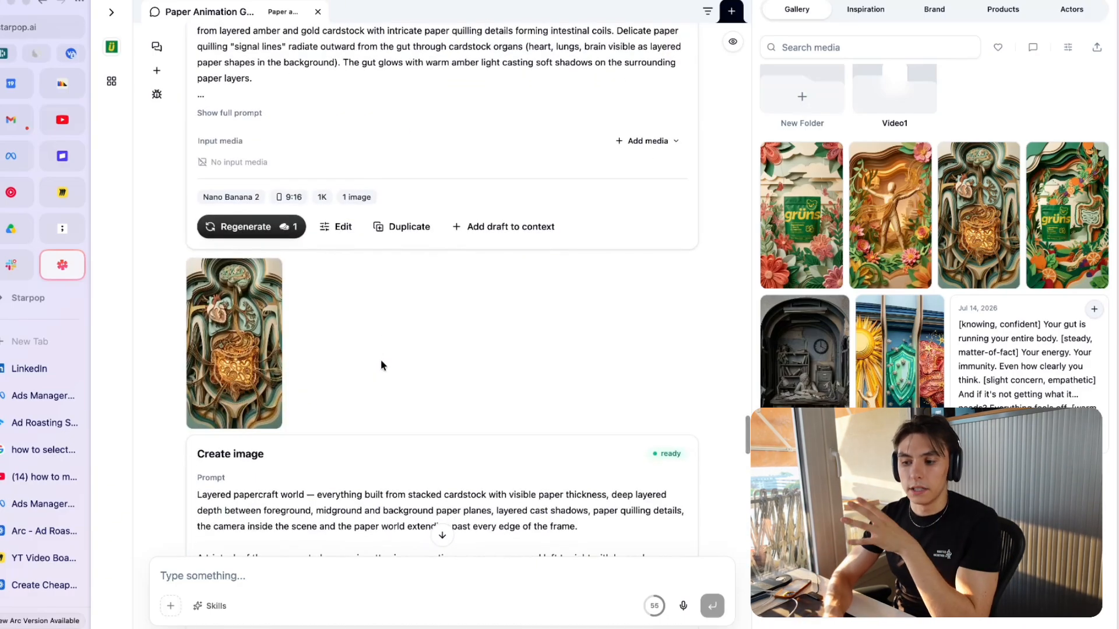
{"action": "scroll", "coordinate": [380, 359], "scroll_direction": "down", "scroll_amount": 2}
{"action": "scroll", "coordinate": [379, 359], "scroll_direction": "down", "scroll_amount": 20}
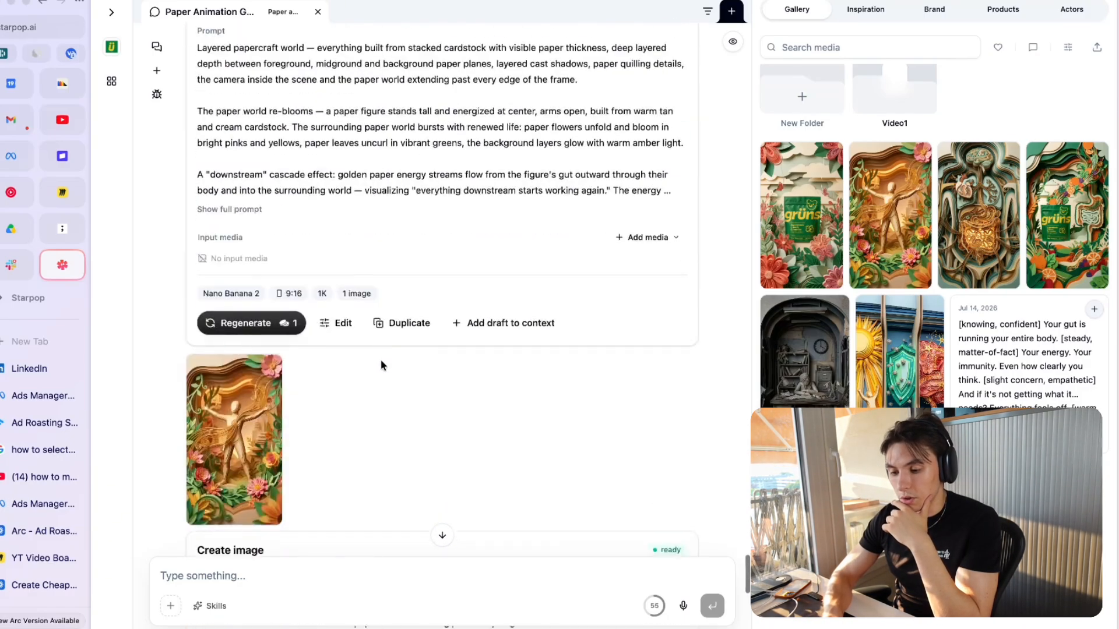
{"action": "scroll", "coordinate": [381, 361], "scroll_direction": "down", "scroll_amount": 1}
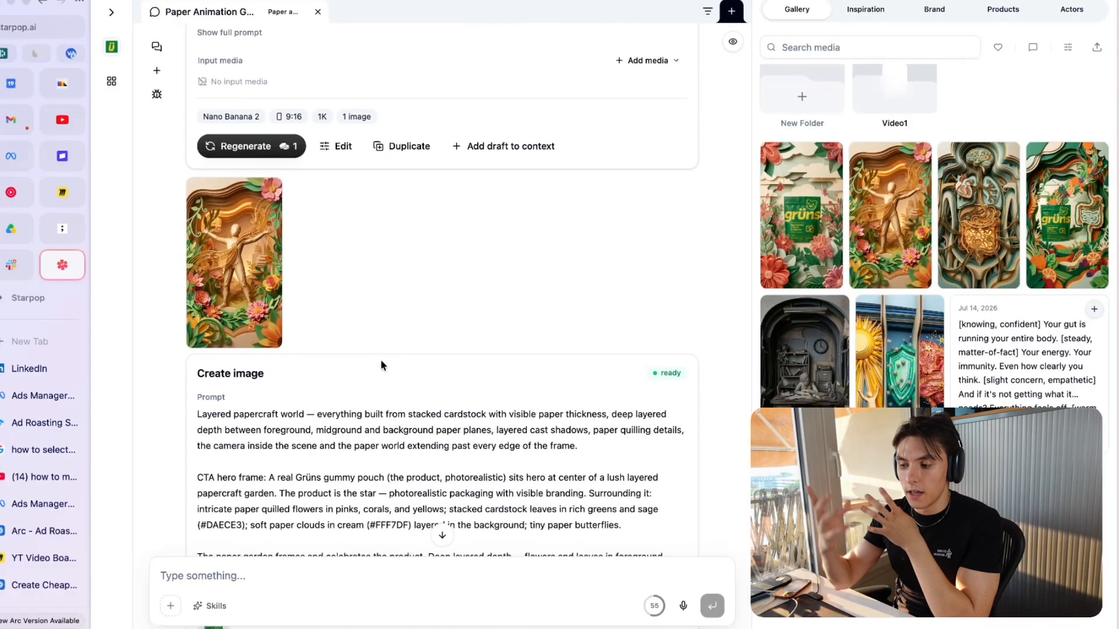
{"action": "scroll", "coordinate": [381, 365], "scroll_direction": "down", "scroll_amount": 5}
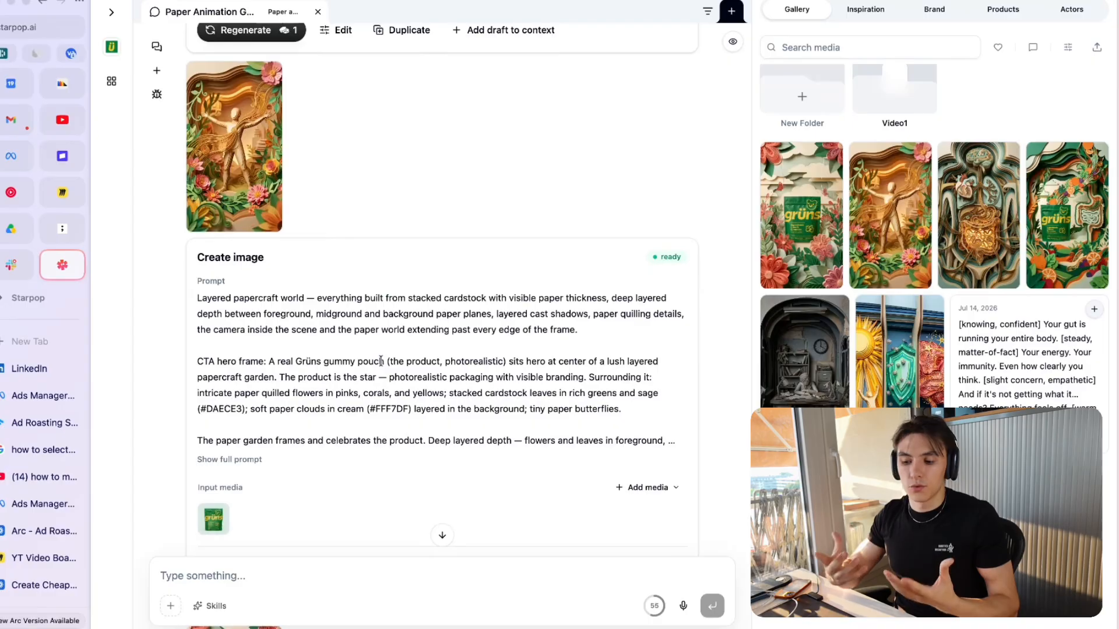
{"action": "scroll", "coordinate": [381, 361], "scroll_direction": "down", "scroll_amount": 15}
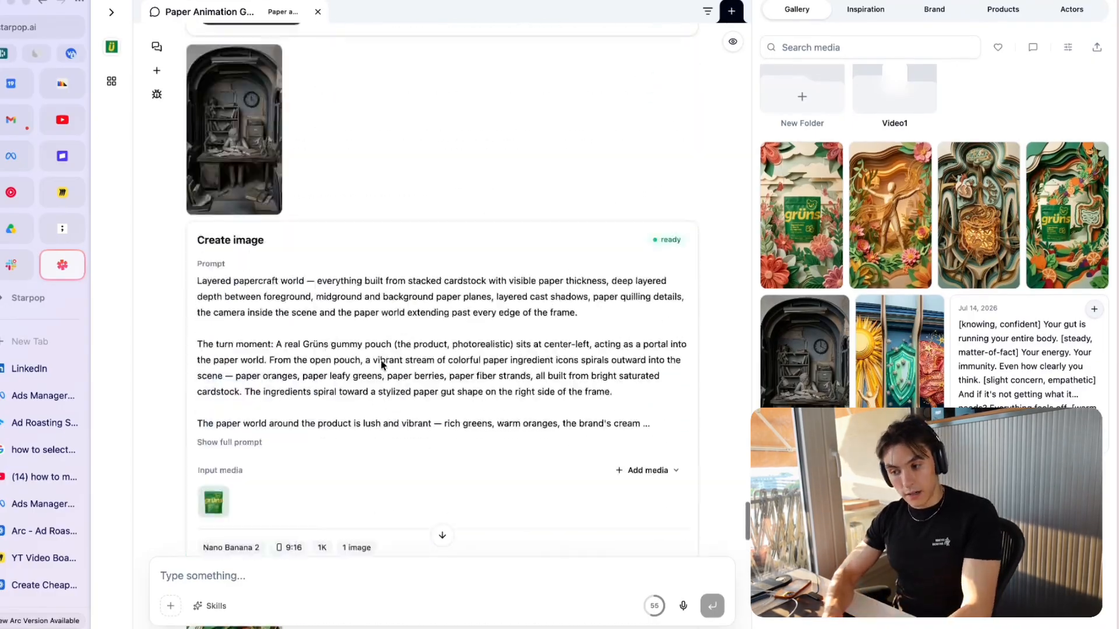
{"action": "scroll", "coordinate": [381, 365], "scroll_direction": "up", "scroll_amount": 4}
Switch to the Miro board to view the Images and Animate stages under AI Generation, and return to Starpop.
{"action": "left_click", "coordinate": [63, 192]}
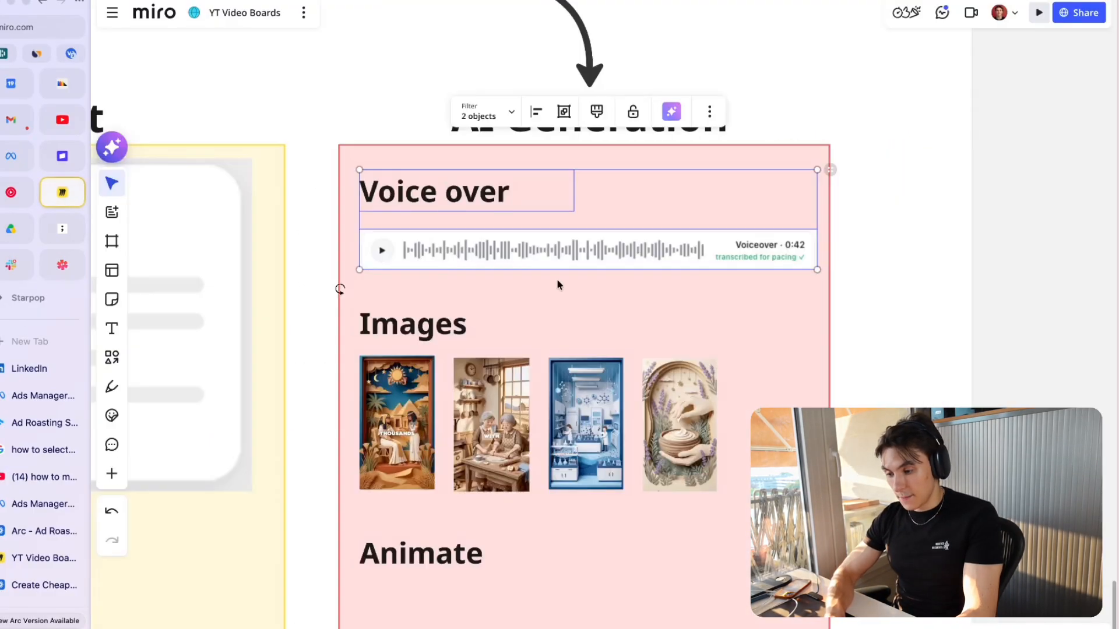
{"action": "scroll", "coordinate": [558, 282], "scroll_direction": "down", "scroll_amount": 4}
{"action": "left_click", "coordinate": [62, 266]}
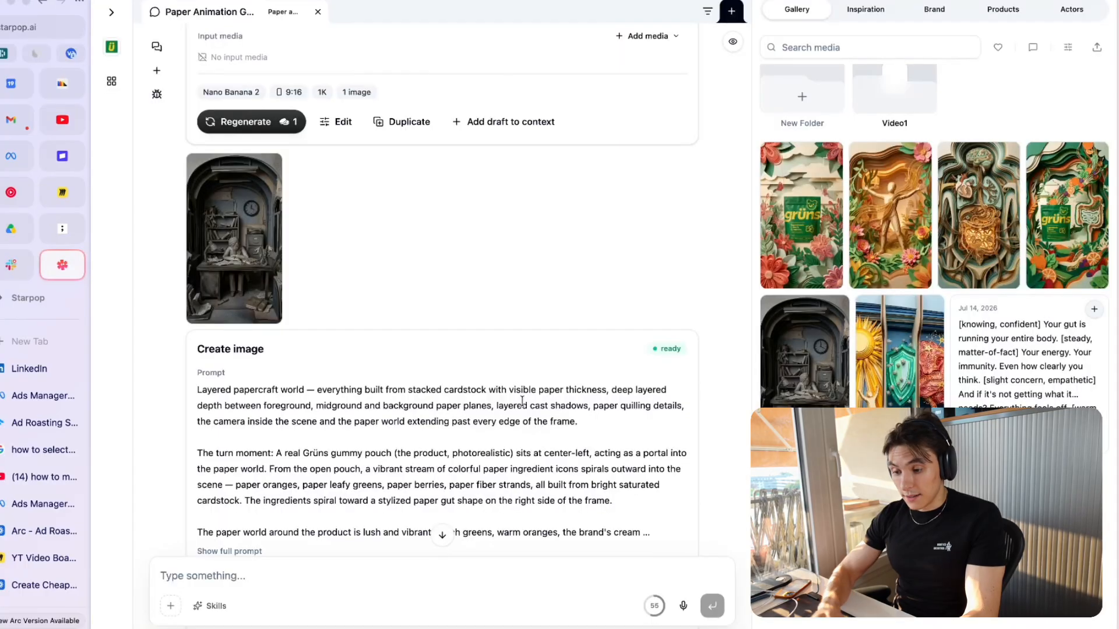
Examine the re-bloom start frame and the final Grüns CTA start frame at the end of the conversation.
{"action": "scroll", "coordinate": [523, 401], "scroll_direction": "down", "scroll_amount": 20}
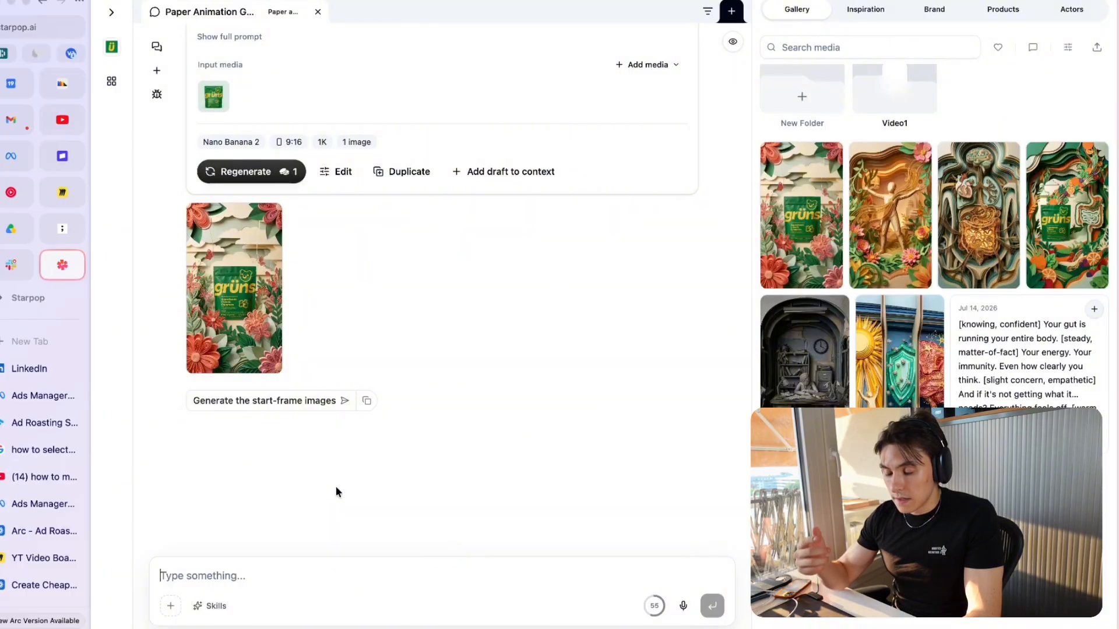
{"action": "scroll", "coordinate": [469, 320], "scroll_direction": "up", "scroll_amount": 10}
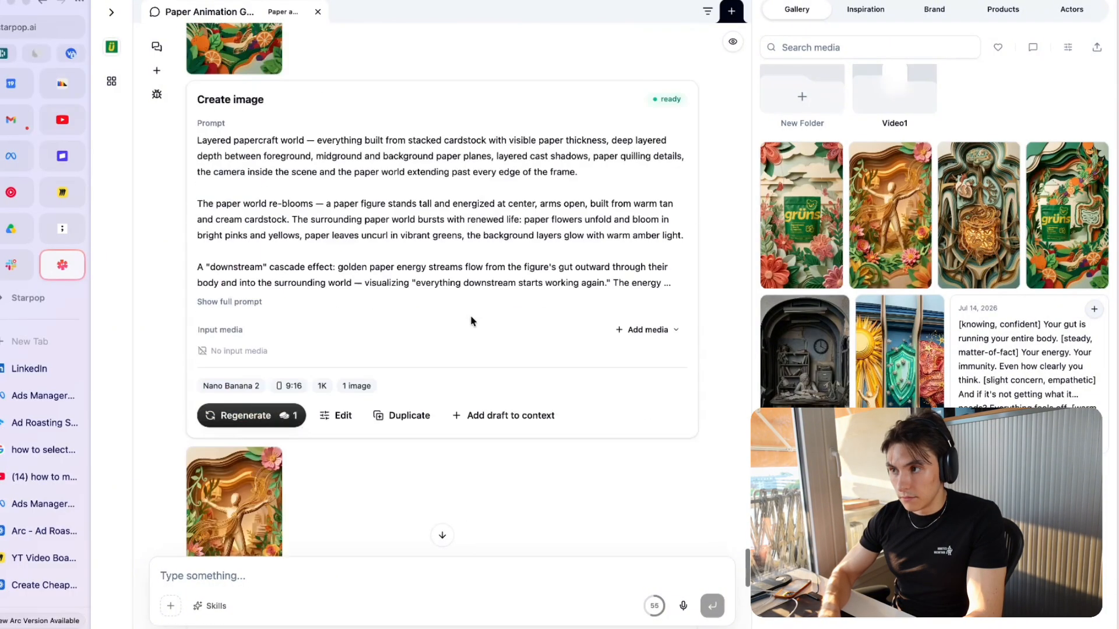
{"action": "scroll", "coordinate": [470, 320], "scroll_direction": "down", "scroll_amount": 10}
{"action": "scroll", "coordinate": [472, 321], "scroll_direction": "up", "scroll_amount": 3}
{"action": "scroll", "coordinate": [472, 321], "scroll_direction": "down", "scroll_amount": 3}
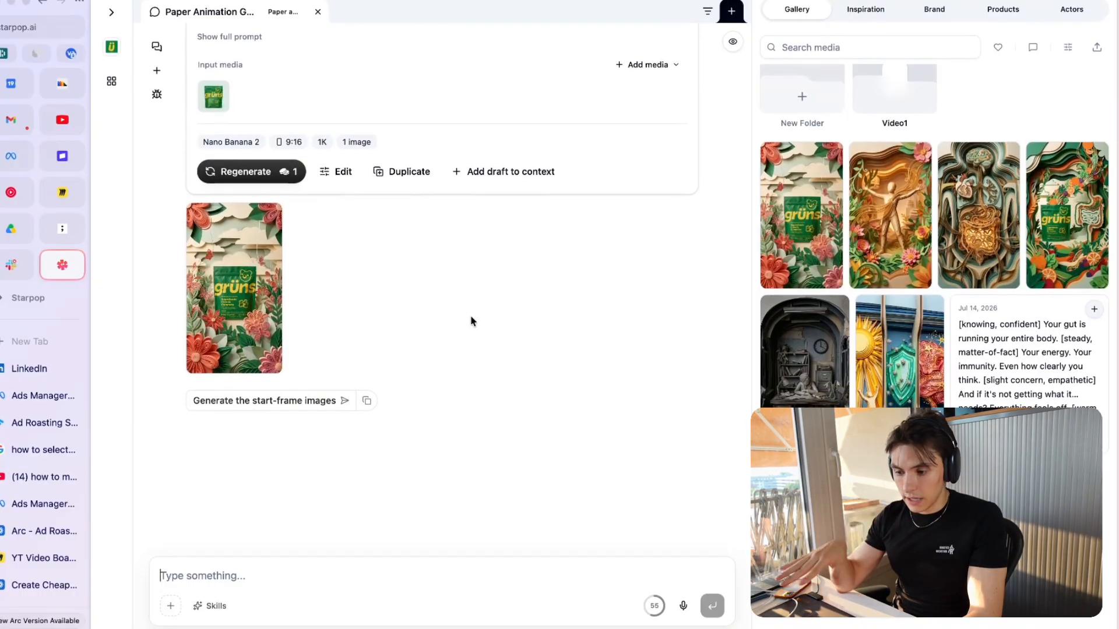
{"action": "scroll", "coordinate": [472, 321], "scroll_direction": "up", "scroll_amount": 1}
{"action": "scroll", "coordinate": [472, 321], "scroll_direction": "up", "scroll_amount": 1}
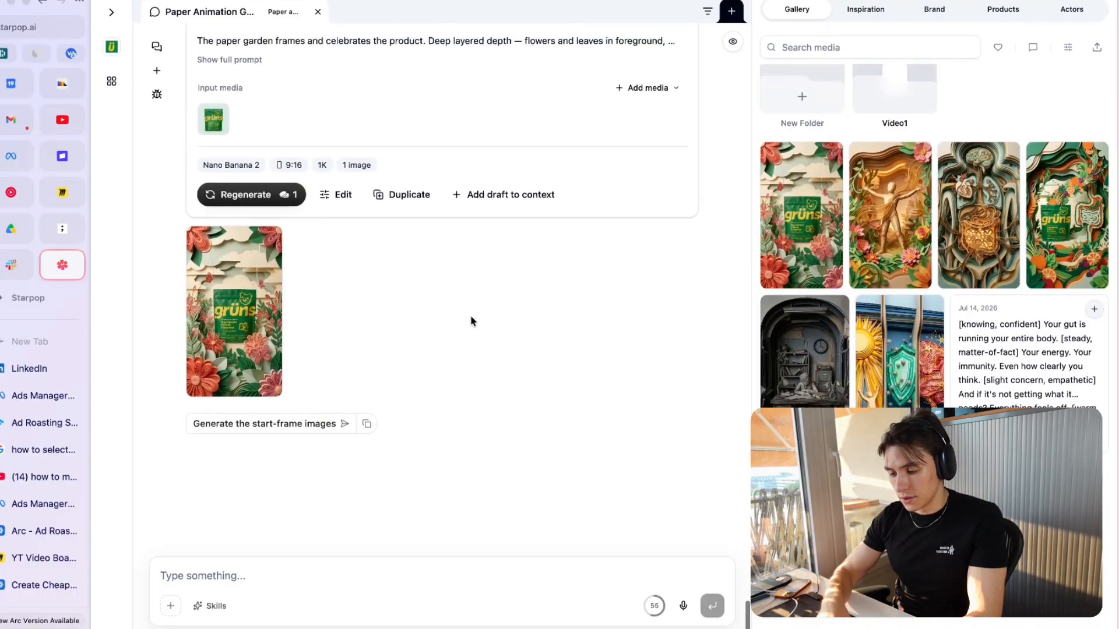
{"action": "scroll", "coordinate": [472, 321], "scroll_direction": "down", "scroll_amount": 2}
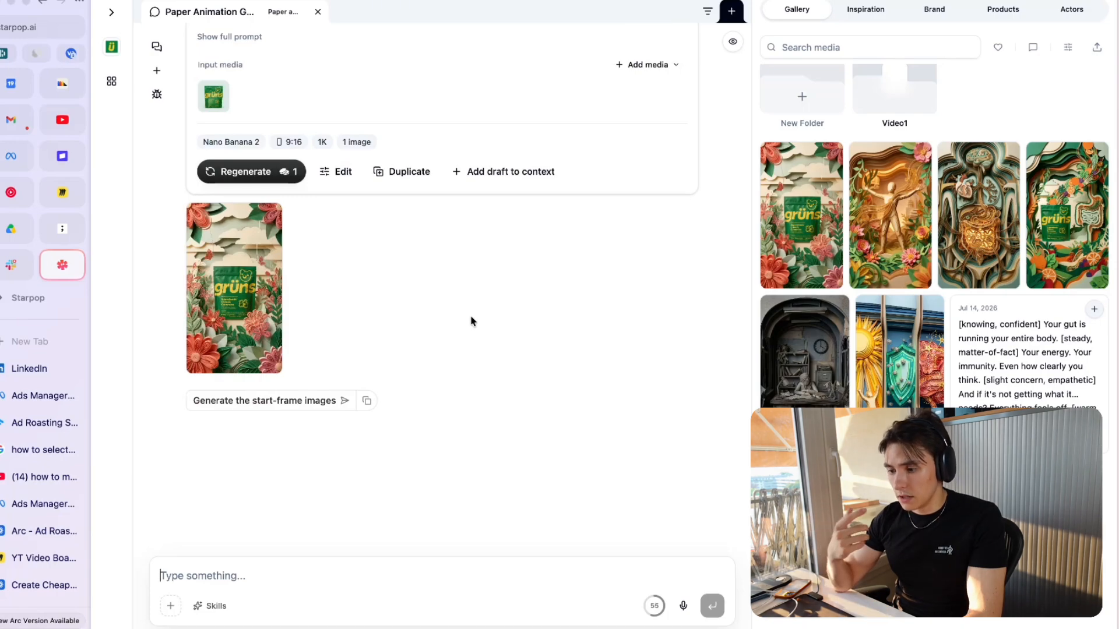
{"action": "scroll", "coordinate": [472, 322], "scroll_direction": "up", "scroll_amount": 1}
{"action": "scroll", "coordinate": [472, 321], "scroll_direction": "down", "scroll_amount": 2}
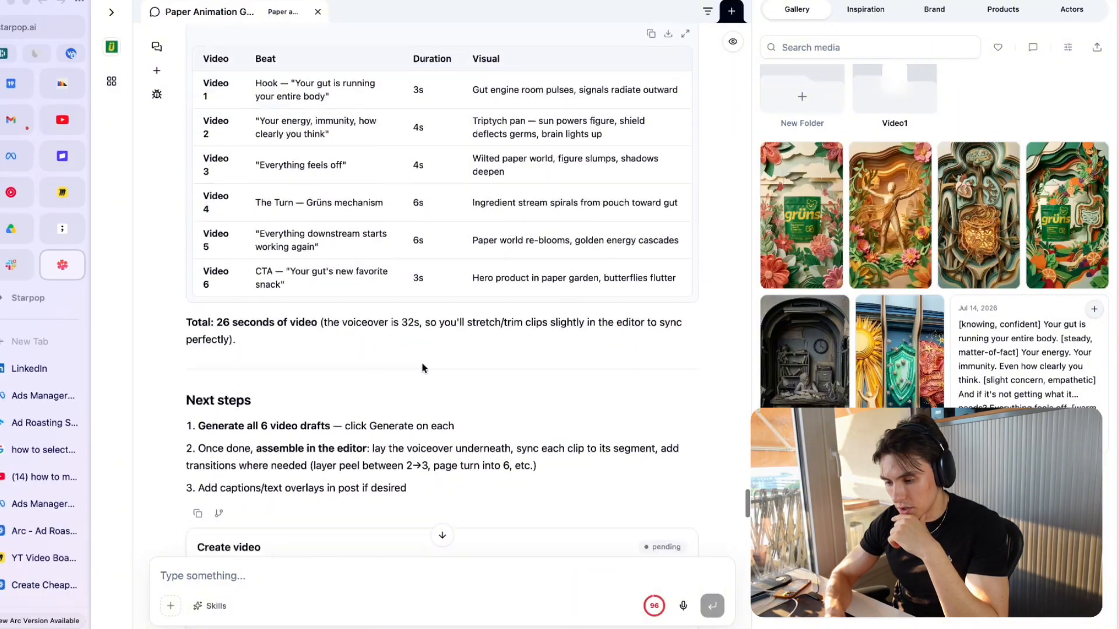
Review the six Create video drafts, checking each motion prompt, input start frame and P-Video duration.
{"action": "scroll", "coordinate": [422, 368], "scroll_direction": "down", "scroll_amount": 20}
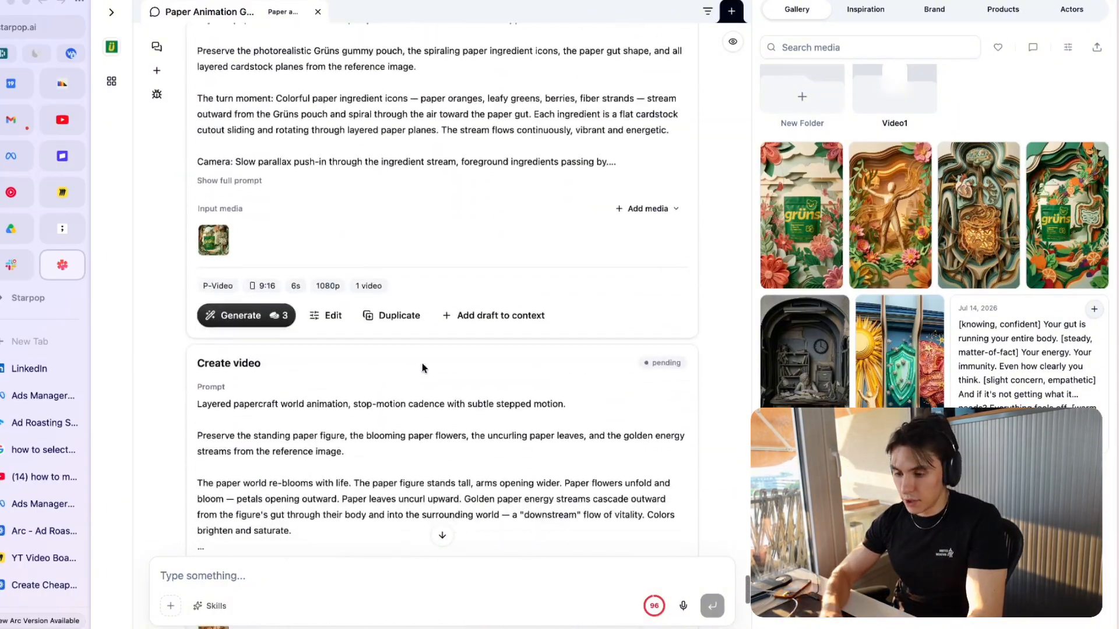
{"action": "scroll", "coordinate": [423, 369], "scroll_direction": "up", "scroll_amount": 20}
{"action": "scroll", "coordinate": [422, 368], "scroll_direction": "down", "scroll_amount": 3}
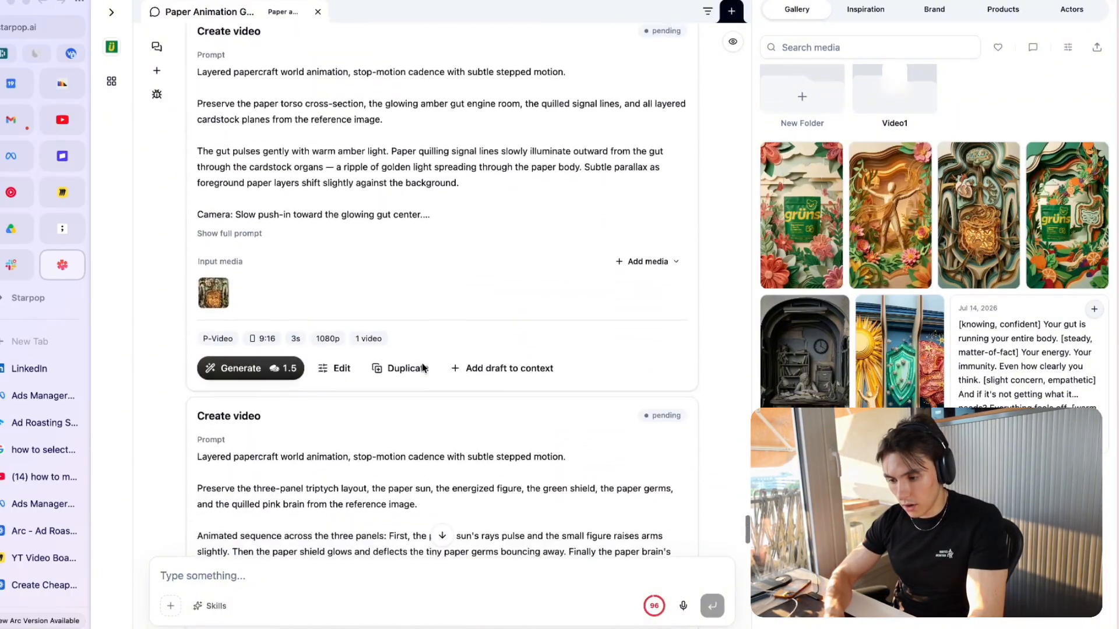
{"action": "scroll", "coordinate": [422, 368], "scroll_direction": "down", "scroll_amount": 20}
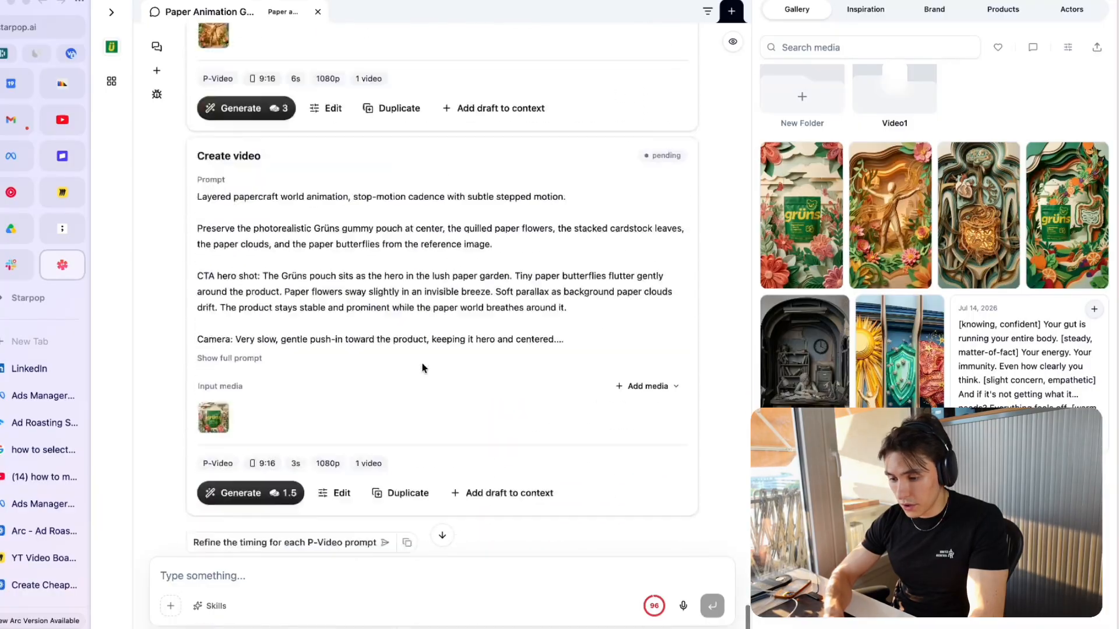
{"action": "scroll", "coordinate": [422, 368], "scroll_direction": "up", "scroll_amount": 8}
{"action": "scroll", "coordinate": [423, 368], "scroll_direction": "down", "scroll_amount": 5}
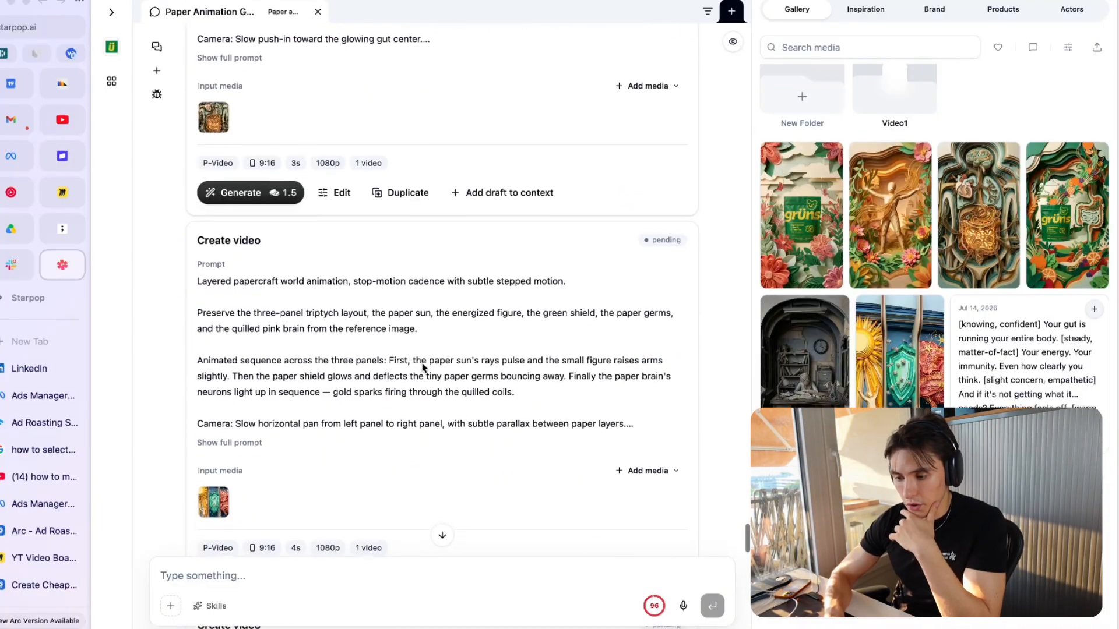
{"action": "scroll", "coordinate": [422, 368], "scroll_direction": "down", "scroll_amount": 2}
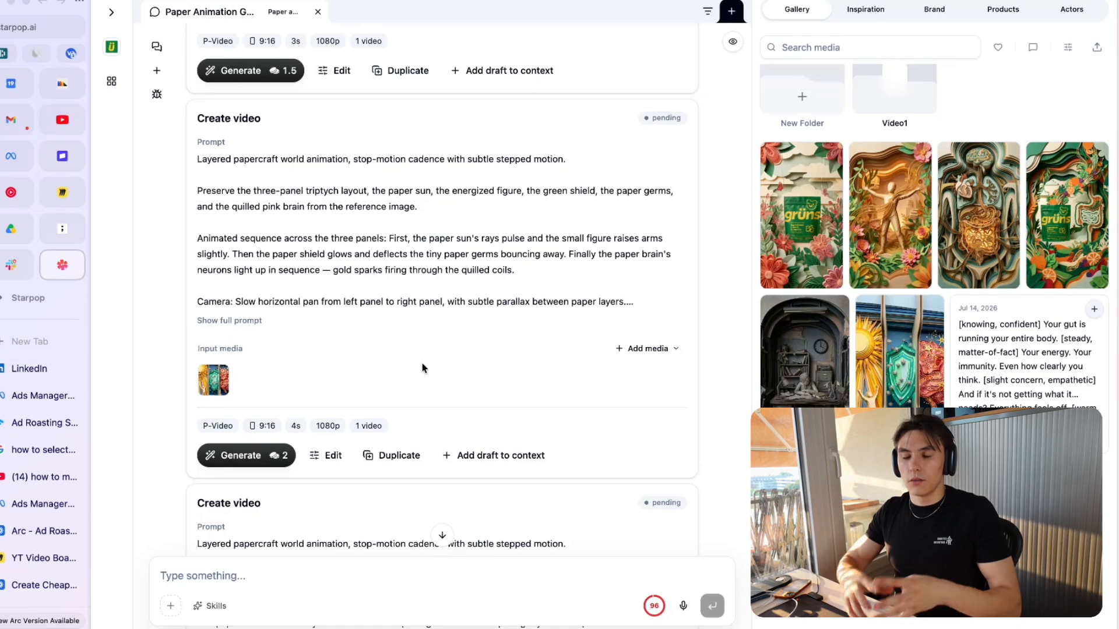
{"action": "scroll", "coordinate": [423, 367], "scroll_direction": "down", "scroll_amount": 3}
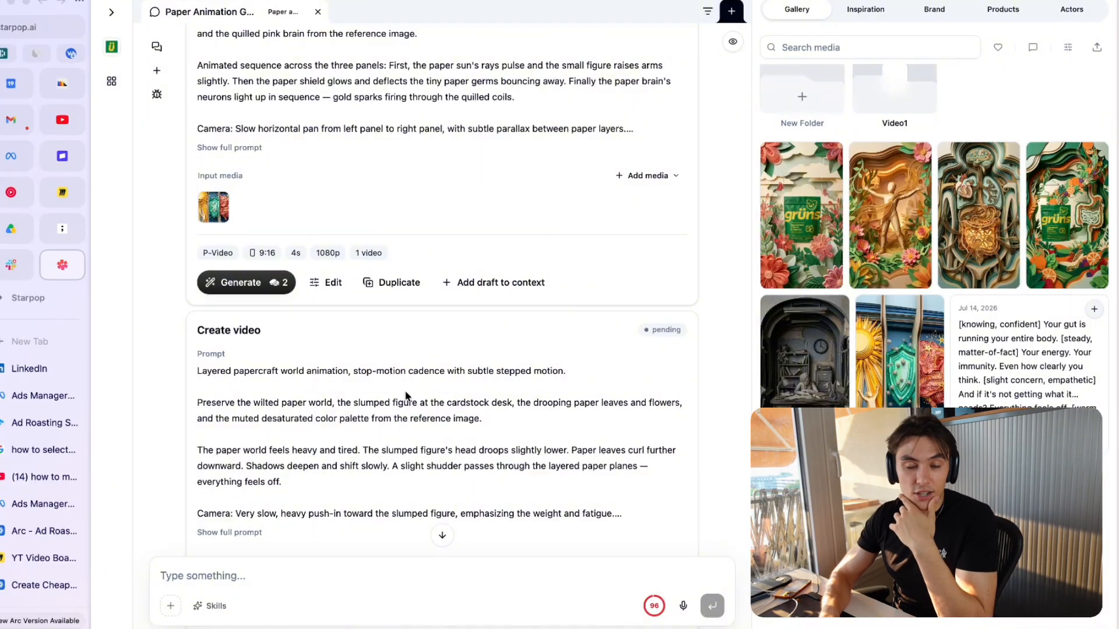
{"action": "scroll", "coordinate": [504, 416], "scroll_direction": "up", "scroll_amount": 15}
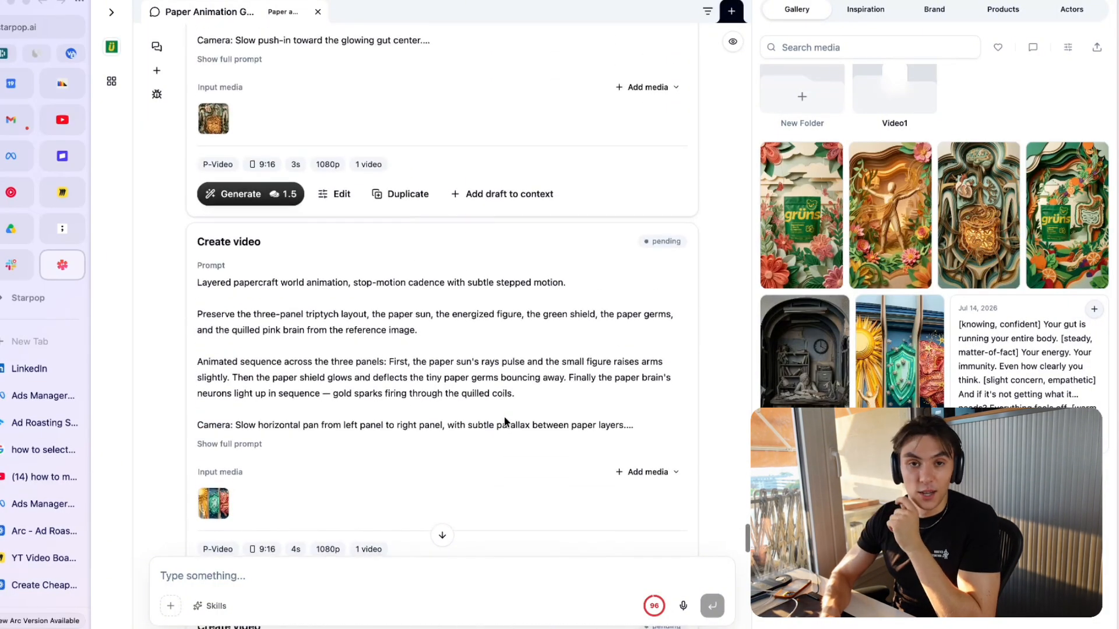
{"action": "scroll", "coordinate": [505, 420], "scroll_direction": "down", "scroll_amount": 7}
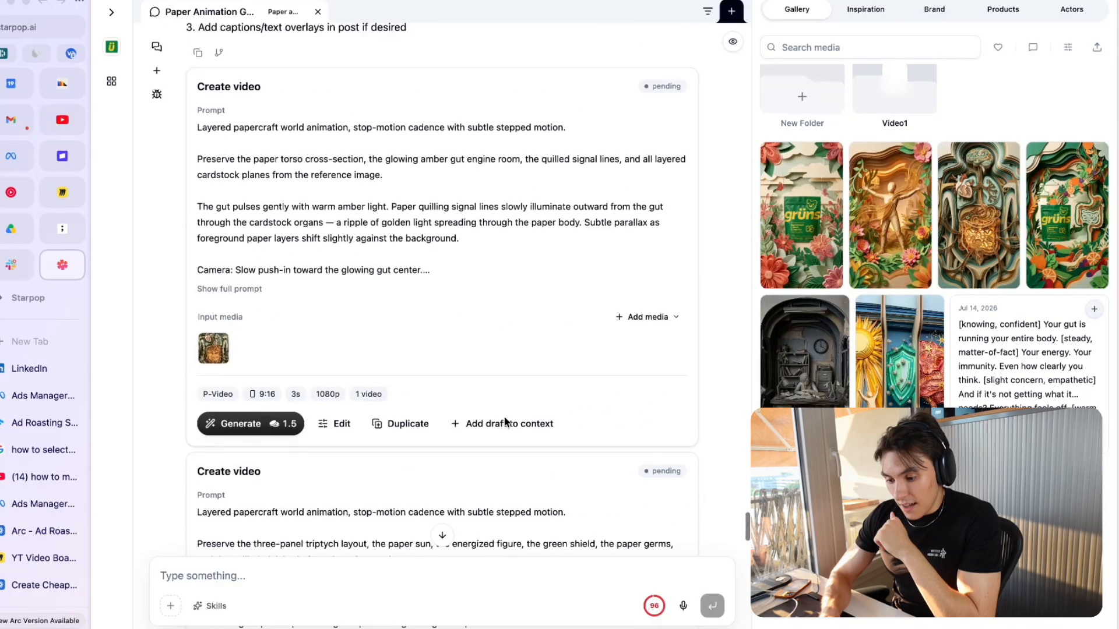
Start generating the first three video drafts: the gut engine room, the three-panel triptych and the wilted paper world.
{"action": "left_click", "coordinate": [249, 424]}
{"action": "scroll", "coordinate": [427, 272], "scroll_direction": "down", "scroll_amount": 5}
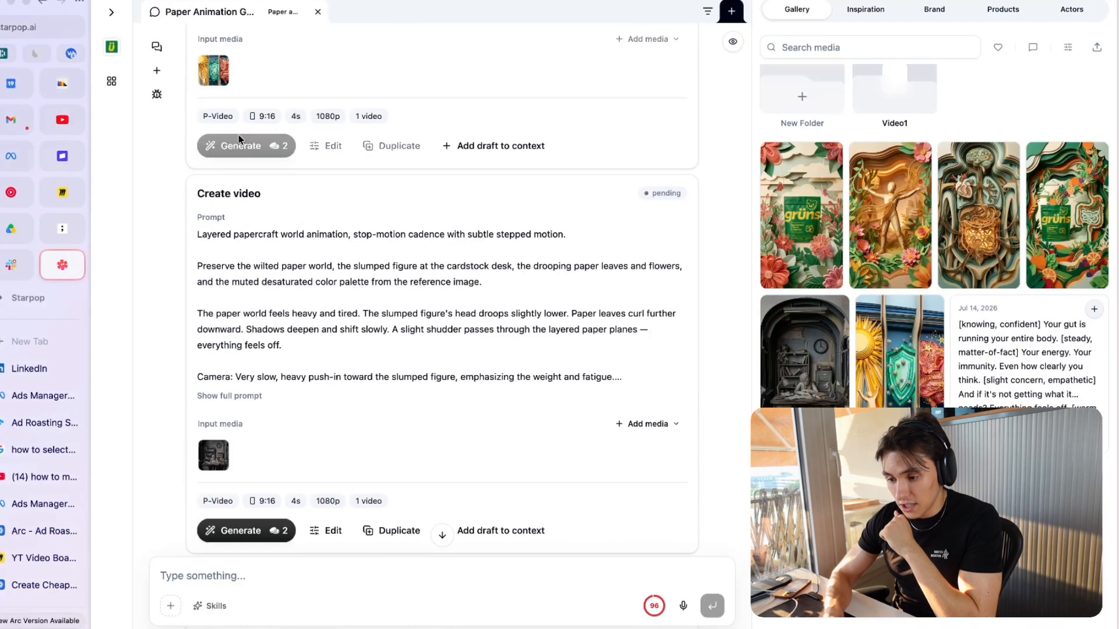
{"action": "left_click", "coordinate": [253, 523]}
{"action": "scroll", "coordinate": [323, 445], "scroll_direction": "down", "scroll_amount": 3}
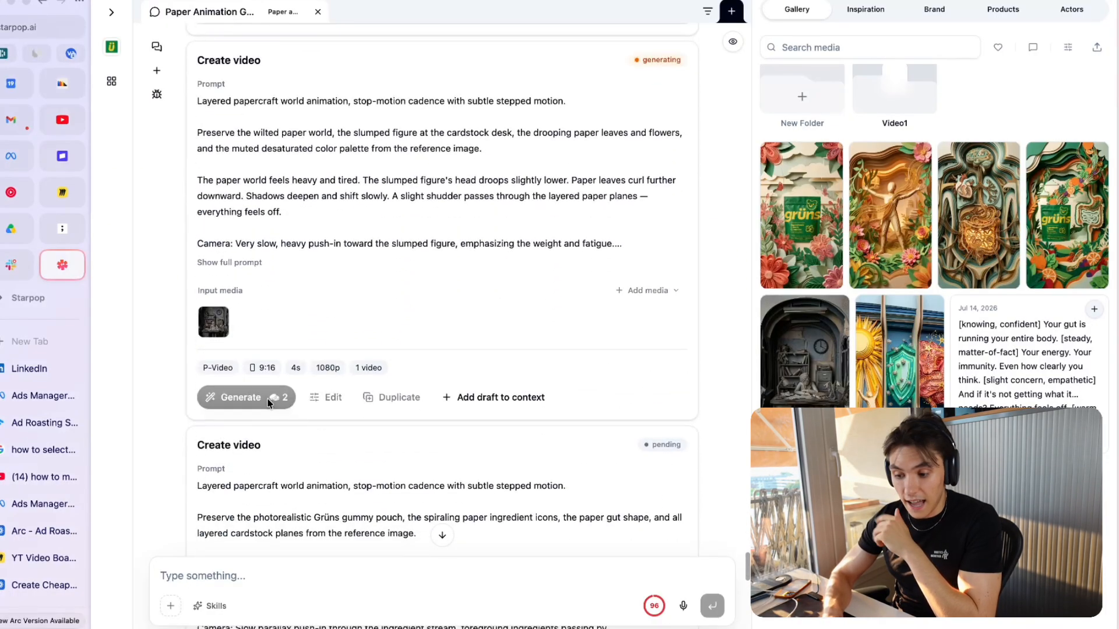
{"action": "scroll", "coordinate": [362, 357], "scroll_direction": "down", "scroll_amount": 2}
{"action": "scroll", "coordinate": [285, 297], "scroll_direction": "up", "scroll_amount": 6}
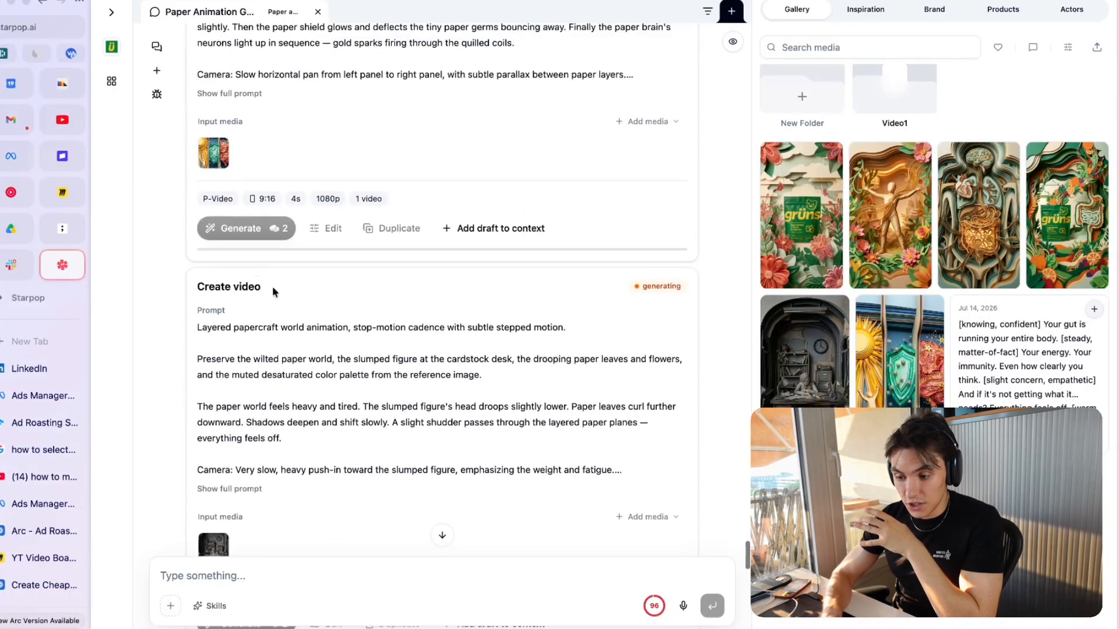
Start generating the remaining video drafts: the ingredient-stream turn, the re-blooming paper world and the CTA hero shot.
{"action": "scroll", "coordinate": [273, 292], "scroll_direction": "down", "scroll_amount": 6}
{"action": "scroll", "coordinate": [262, 315], "scroll_direction": "down", "scroll_amount": 5}
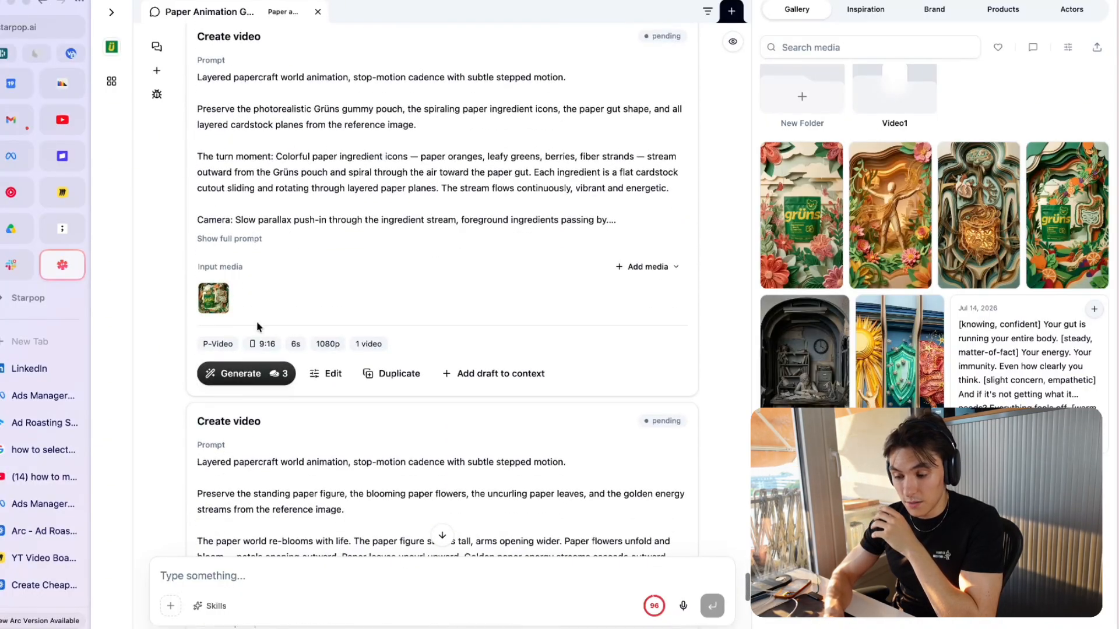
{"action": "left_click", "coordinate": [258, 374]}
{"action": "scroll", "coordinate": [257, 373], "scroll_direction": "down", "scroll_amount": 7}
{"action": "left_click", "coordinate": [252, 366]}
{"action": "scroll", "coordinate": [326, 332], "scroll_direction": "down", "scroll_amount": 5}
Check the progress of the video generations and reread the video plan's next steps.
{"action": "scroll", "coordinate": [356, 315], "scroll_direction": "up", "scroll_amount": 15}
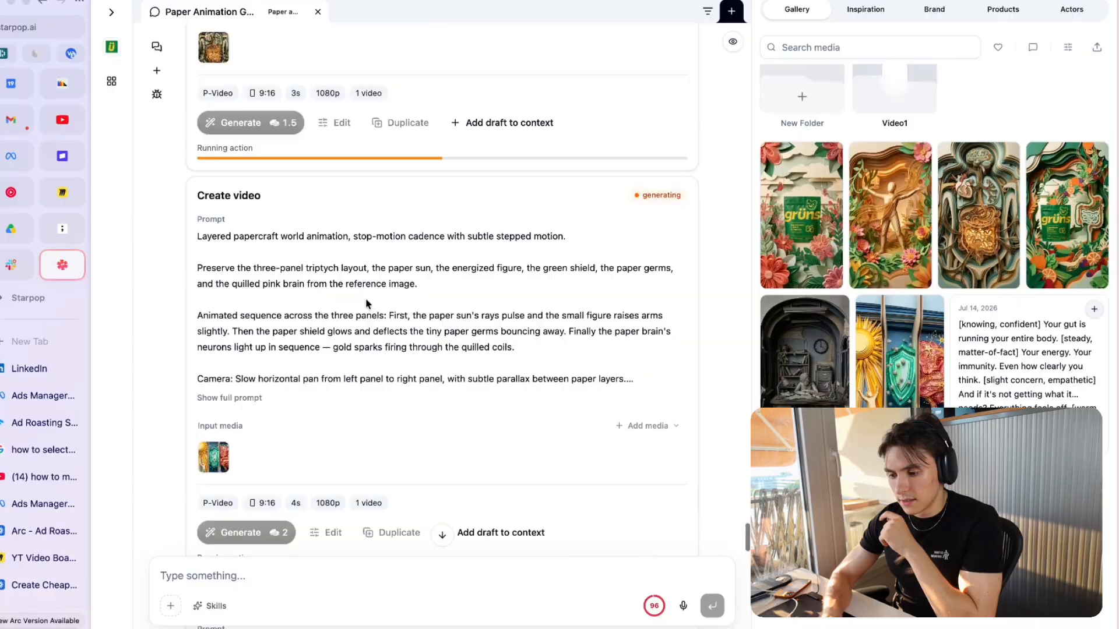
{"action": "scroll", "coordinate": [367, 304], "scroll_direction": "up", "scroll_amount": 1}
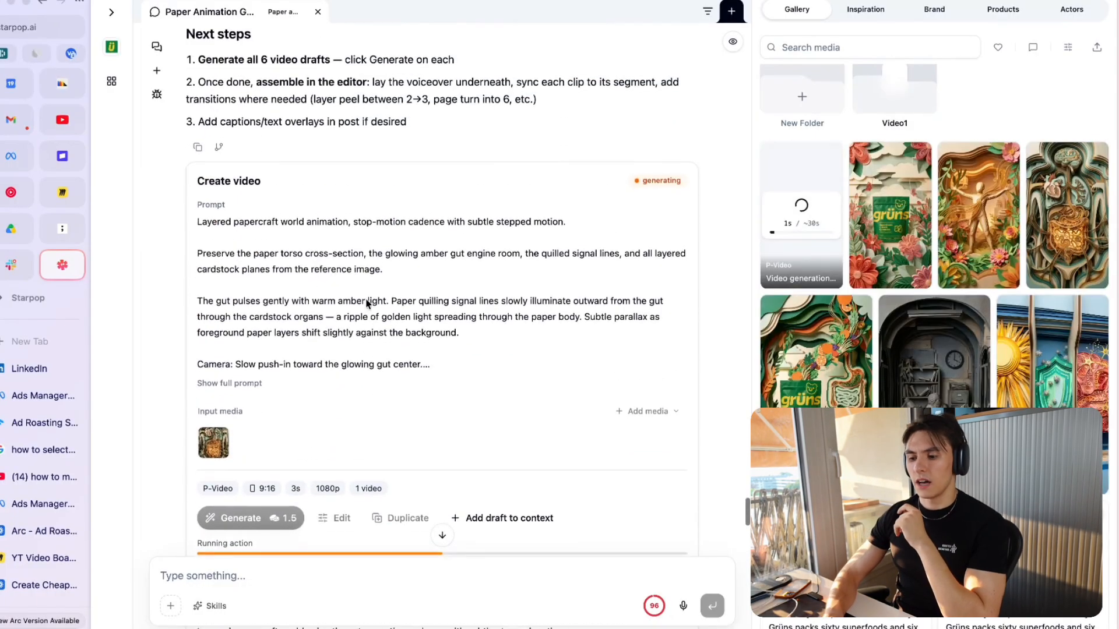
{"action": "scroll", "coordinate": [367, 303], "scroll_direction": "down", "scroll_amount": 4}
{"action": "scroll", "coordinate": [366, 303], "scroll_direction": "up", "scroll_amount": 1}
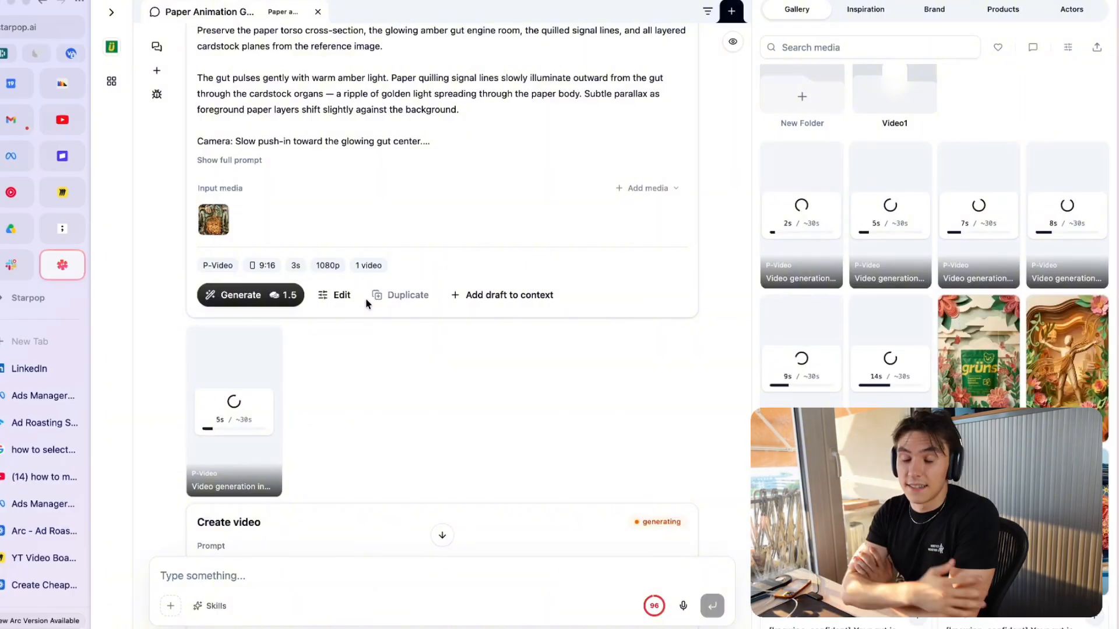
{"action": "scroll", "coordinate": [401, 520], "scroll_direction": "up", "scroll_amount": 5}
{"action": "scroll", "coordinate": [401, 520], "scroll_direction": "up", "scroll_amount": 12}
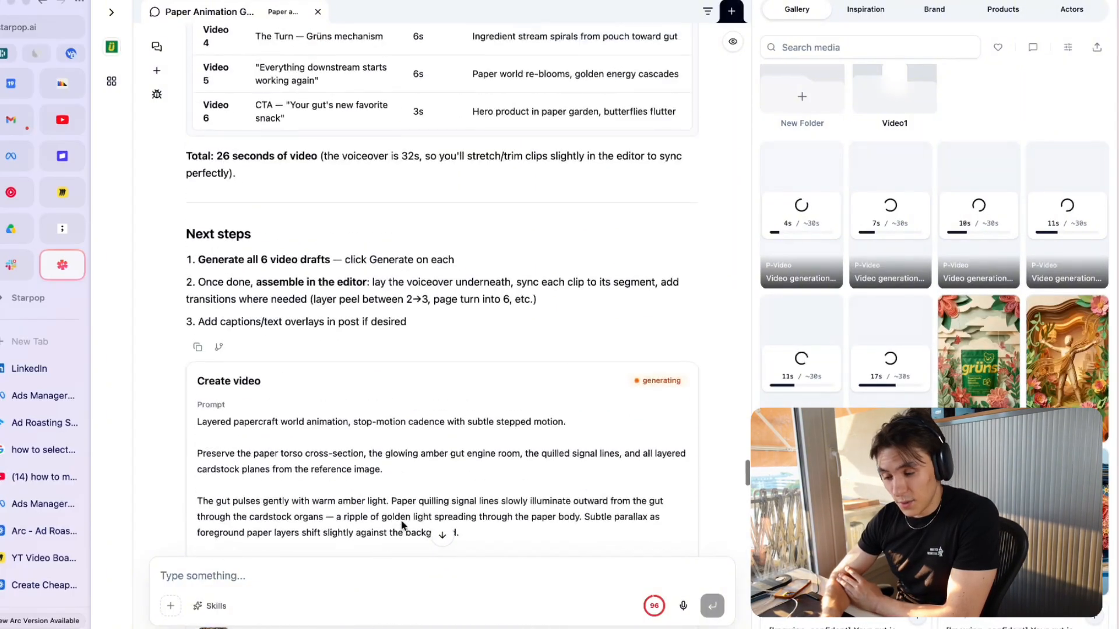
{"action": "scroll", "coordinate": [400, 519], "scroll_direction": "down", "scroll_amount": 20}
{"action": "scroll", "coordinate": [460, 307], "scroll_direction": "down", "scroll_amount": 10}
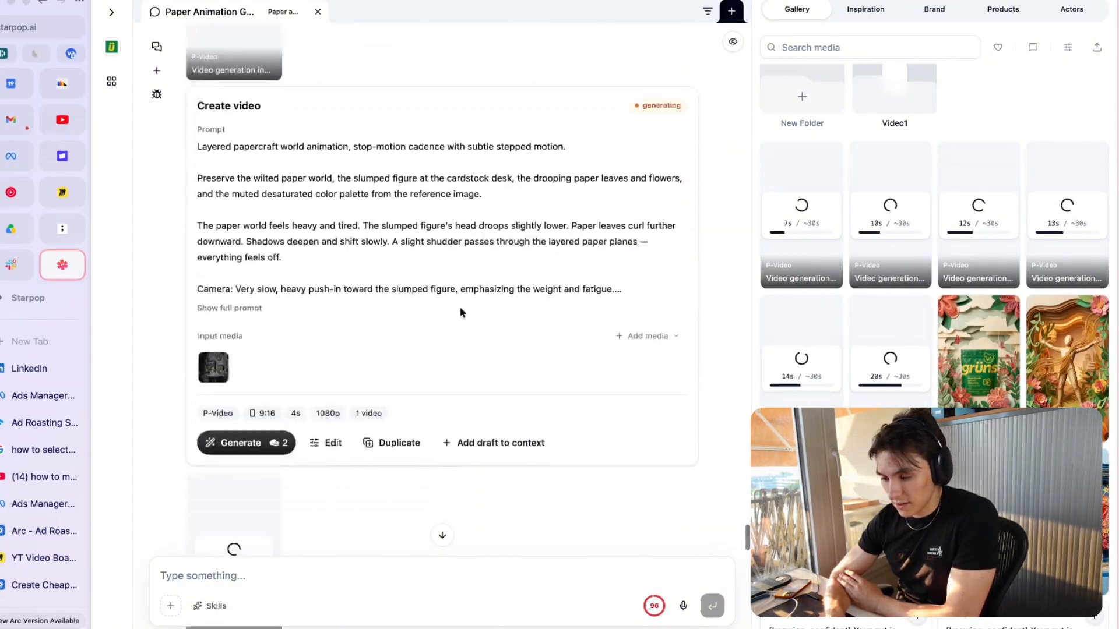
Preview the generated wilted paper world clip with the slumped figure at the desk.
{"action": "scroll", "coordinate": [459, 306], "scroll_direction": "up", "scroll_amount": 13}
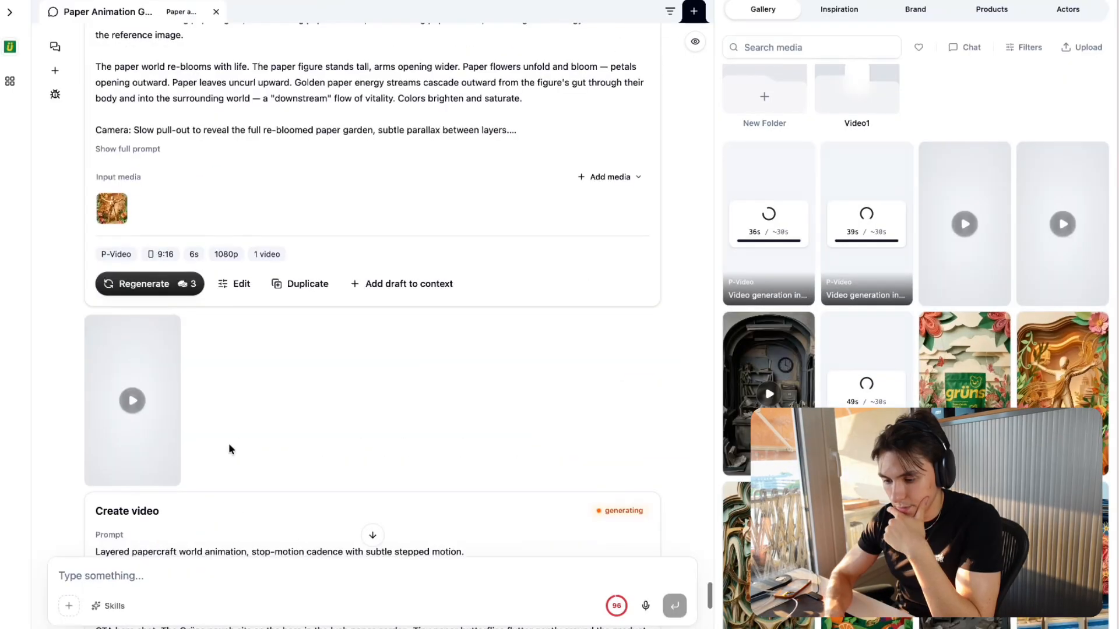
{"action": "scroll", "coordinate": [217, 450], "scroll_direction": "down", "scroll_amount": 5}
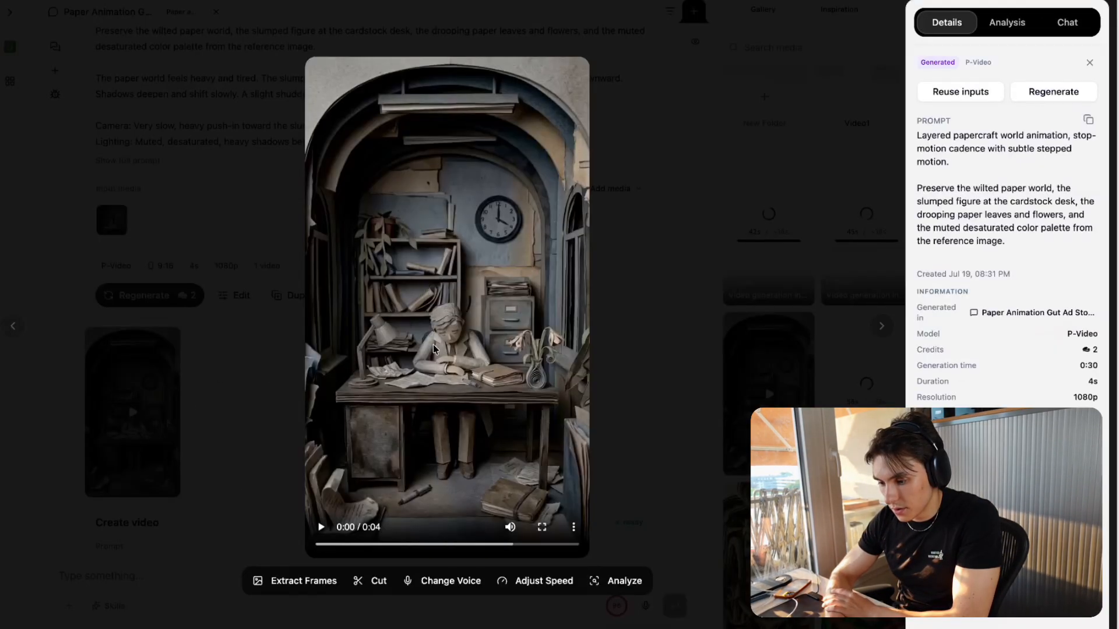
{"action": "key", "text": "Escape"}
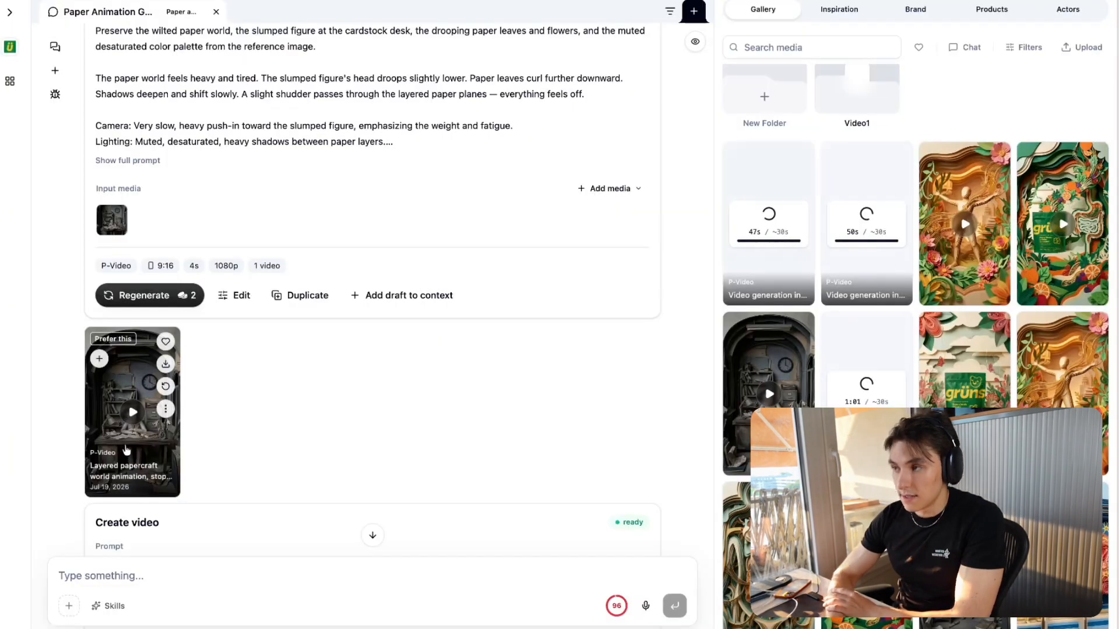
{"action": "left_click", "coordinate": [145, 421]}
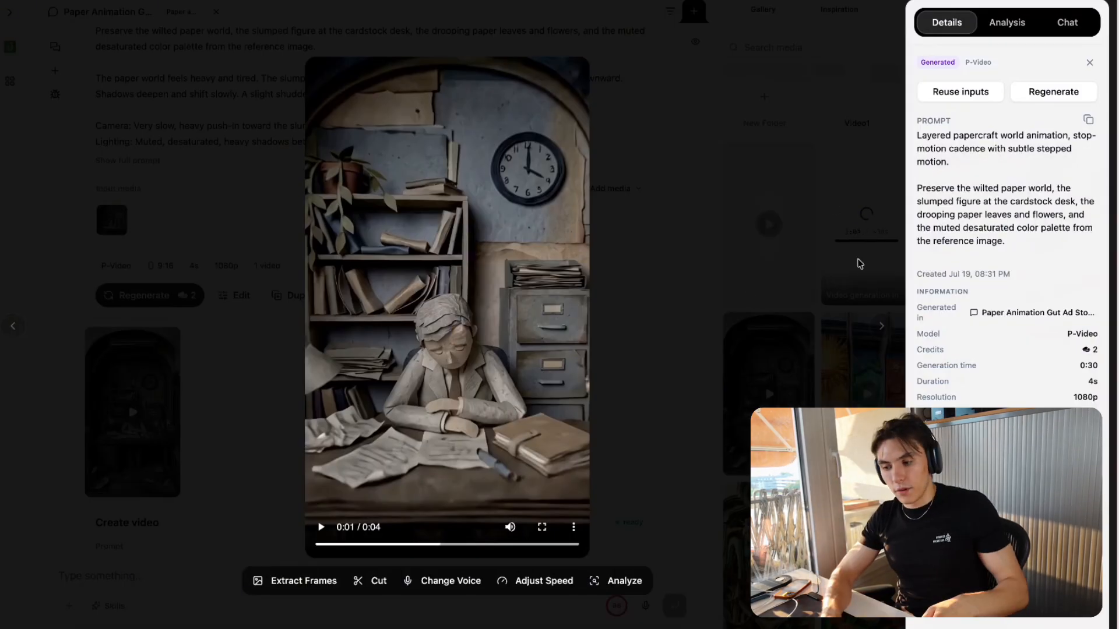
{"action": "left_click", "coordinate": [747, 297]}
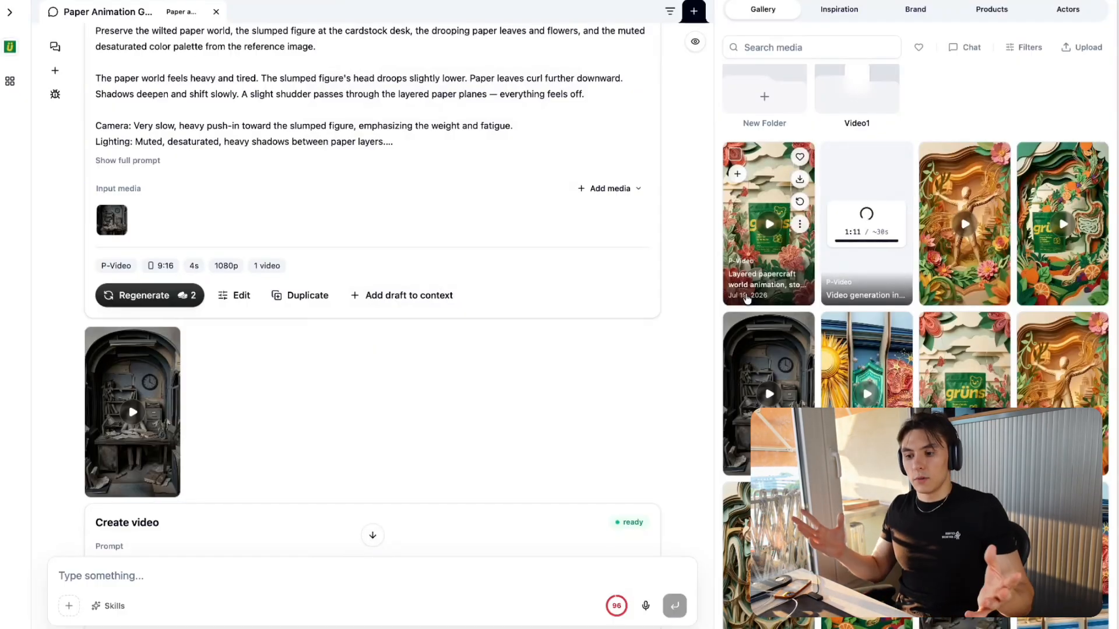
Preview the finished Grüns pouch hero clip and look over the gut engine room and triptych clips in the chat.
{"action": "scroll", "coordinate": [319, 411], "scroll_direction": "up", "scroll_amount": 3}
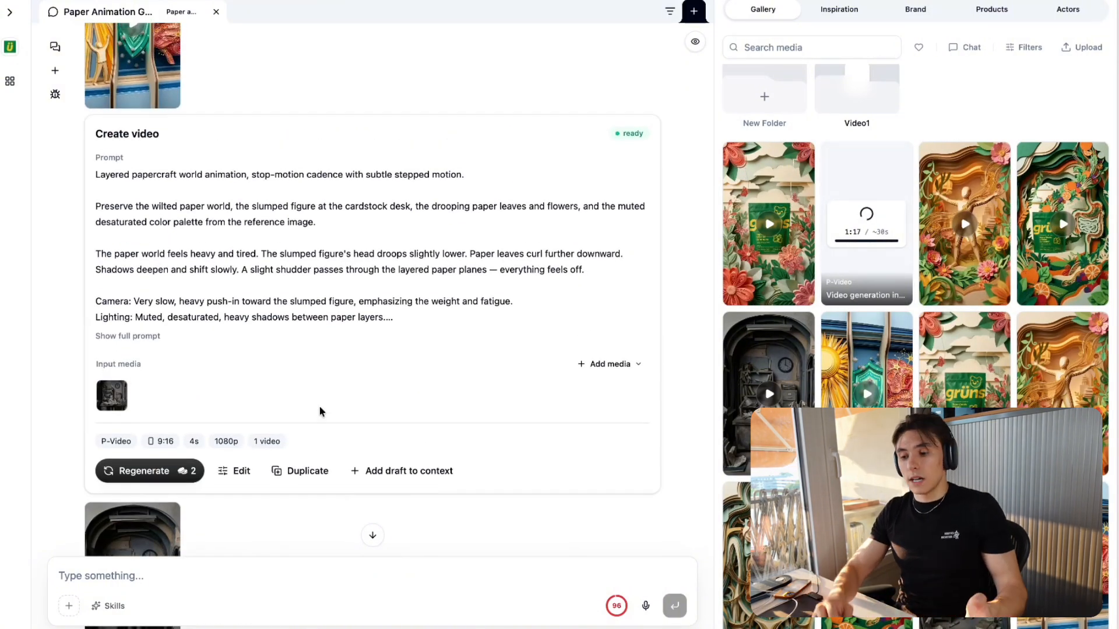
{"action": "scroll", "coordinate": [319, 411], "scroll_direction": "up", "scroll_amount": 10}
{"action": "scroll", "coordinate": [319, 412], "scroll_direction": "down", "scroll_amount": 15}
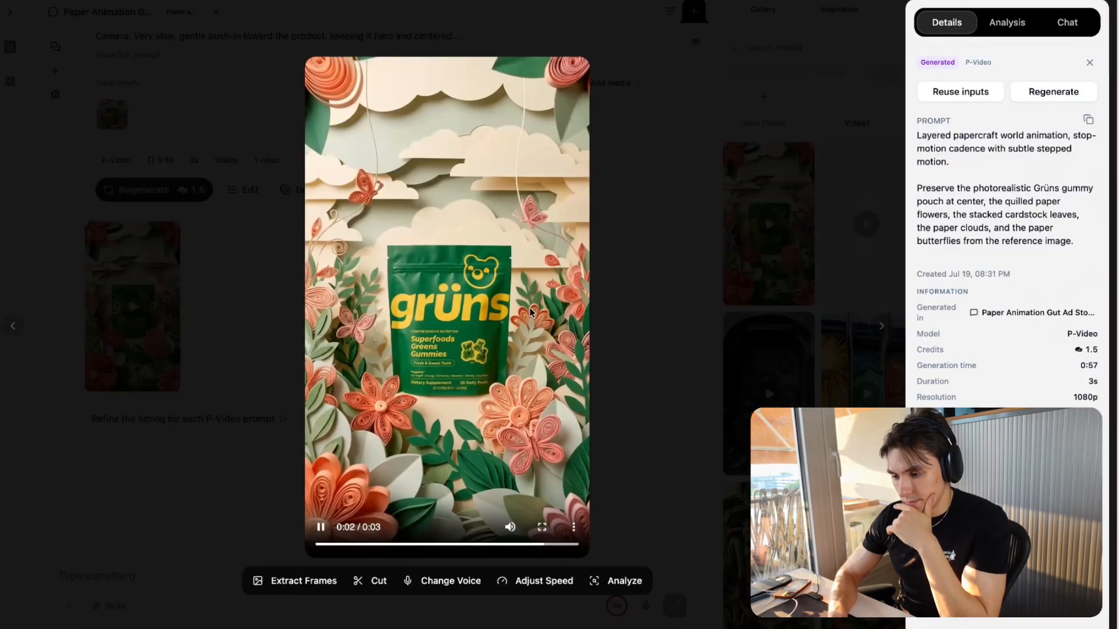
{"action": "left_click", "coordinate": [689, 282]}
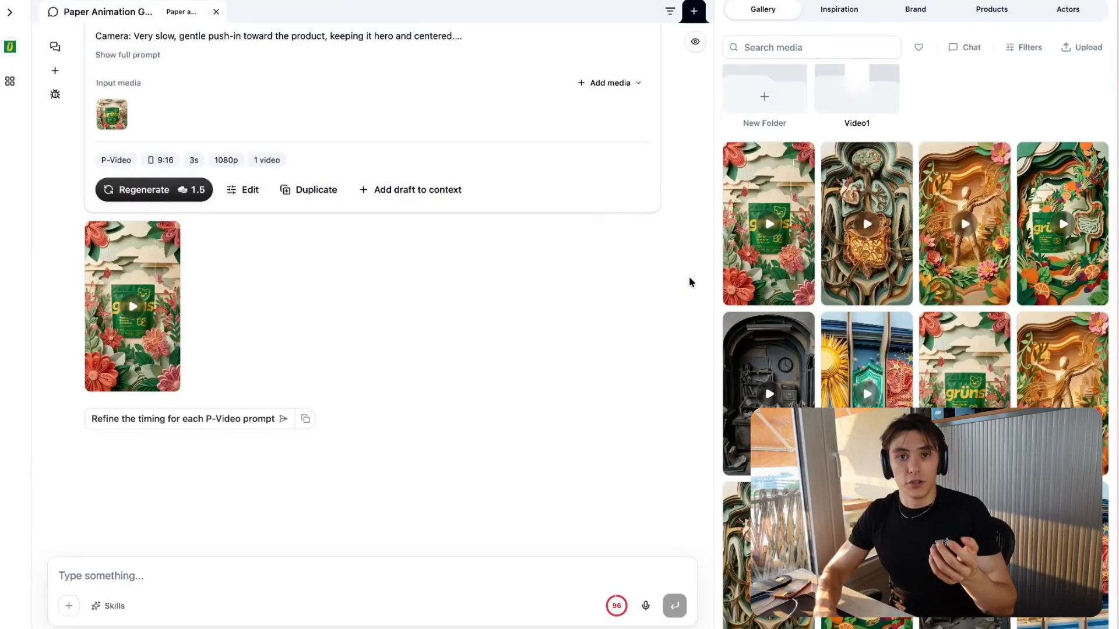
{"action": "scroll", "coordinate": [599, 352], "scroll_direction": "up", "scroll_amount": 10}
{"action": "scroll", "coordinate": [599, 346], "scroll_direction": "down", "scroll_amount": 10}
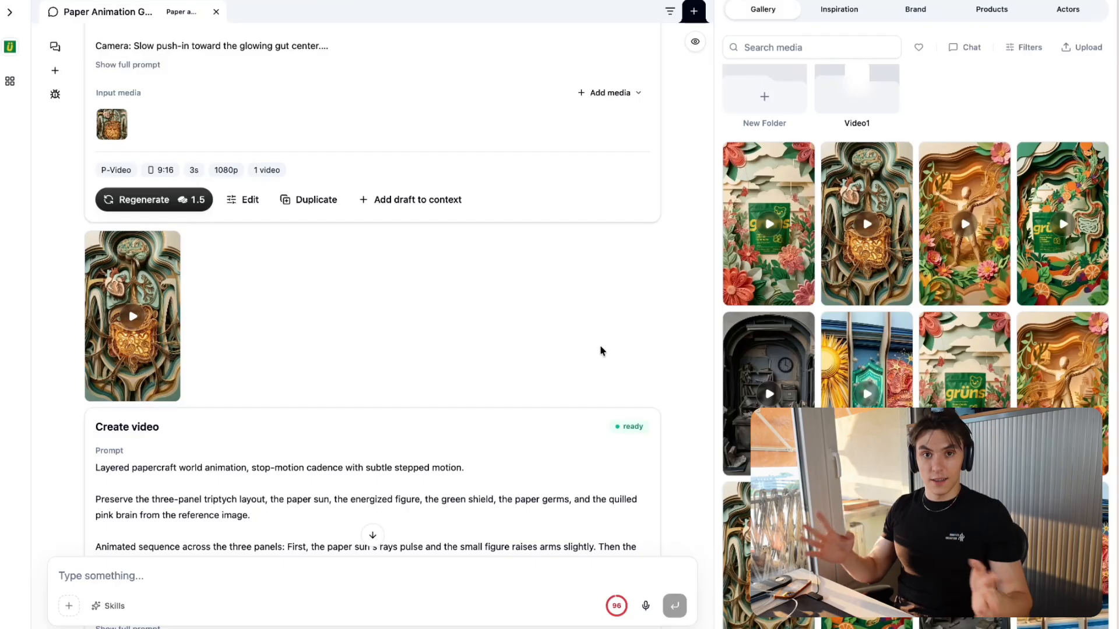
{"action": "scroll", "coordinate": [564, 408], "scroll_direction": "down", "scroll_amount": 3}
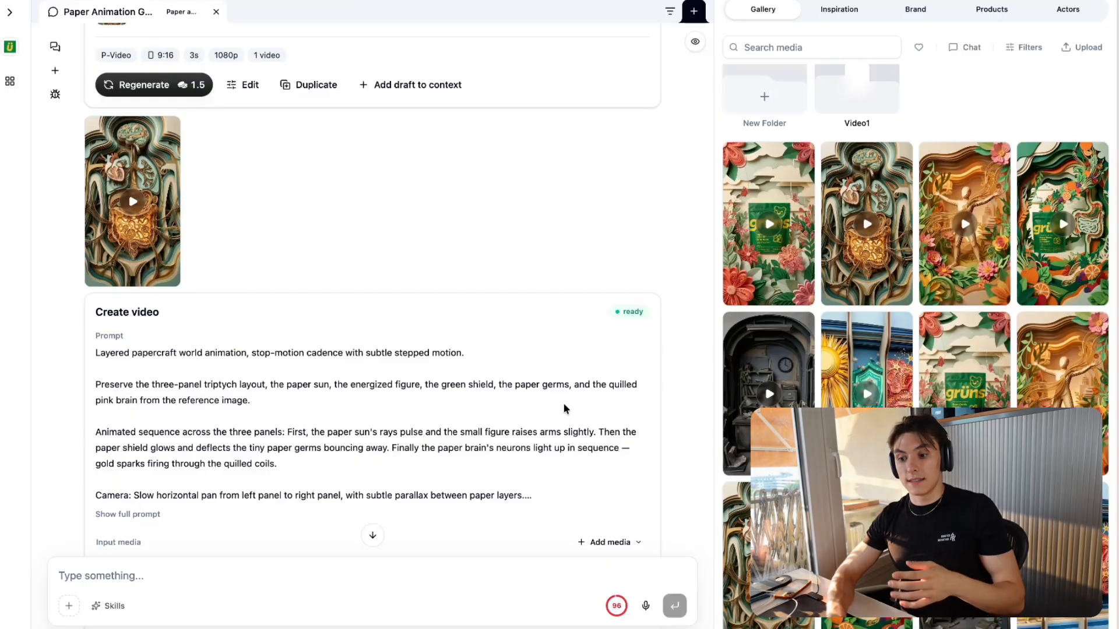
{"action": "scroll", "coordinate": [596, 341], "scroll_direction": "up", "scroll_amount": 3}
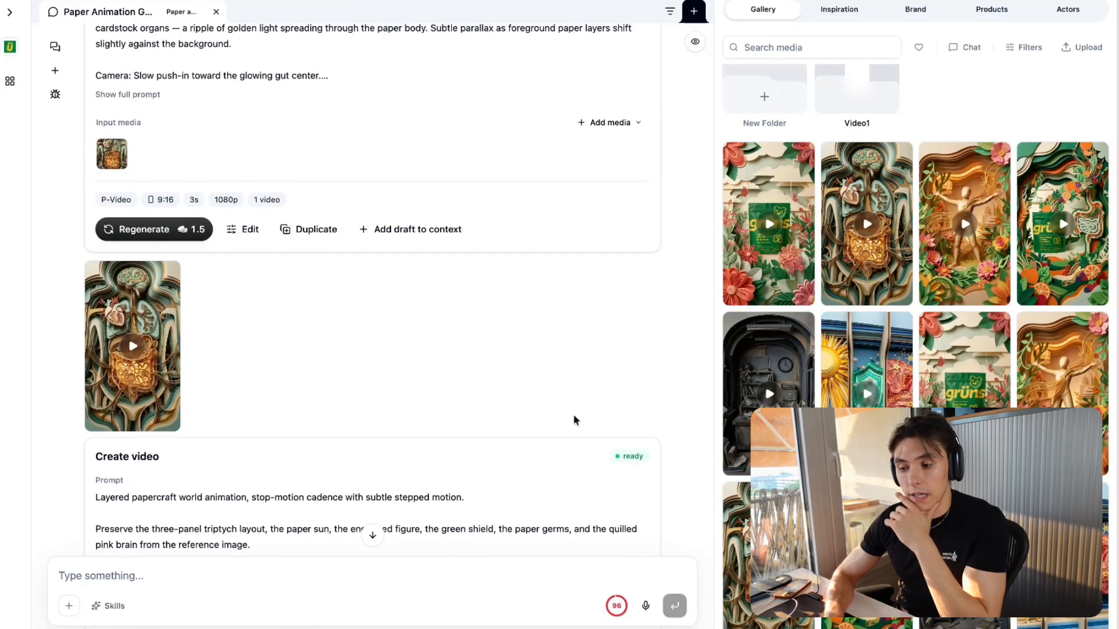
{"action": "scroll", "coordinate": [565, 424], "scroll_direction": "down", "scroll_amount": 5}
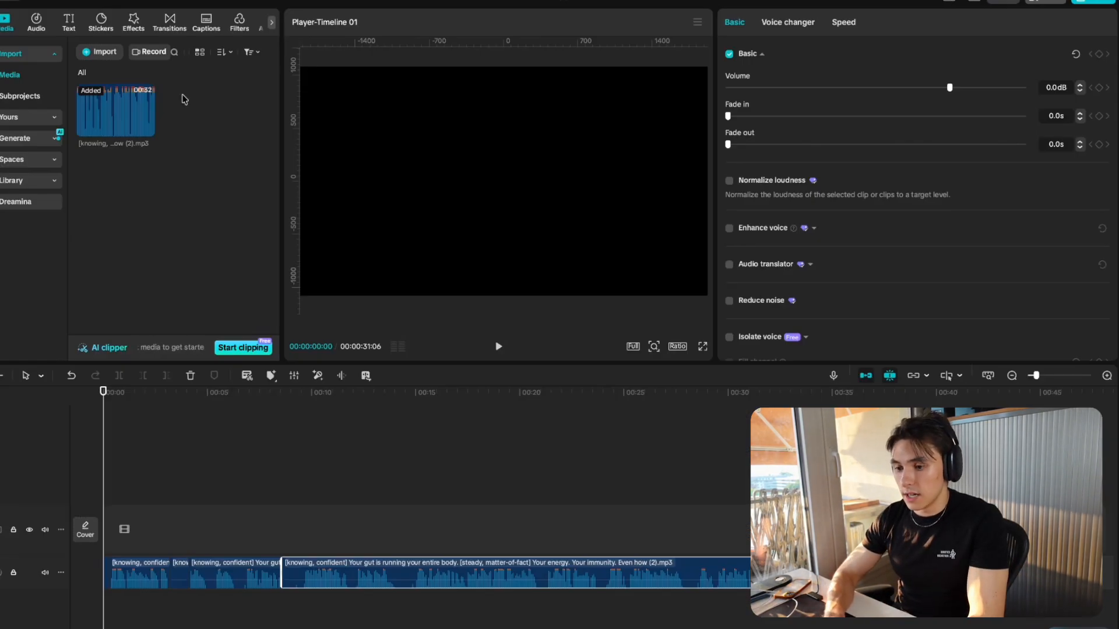
Switch to CapCut, import the videos folder with the six generated clips and open it.
{"action": "left_click_drag", "start_coordinate": [239, 220], "coordinate": [190, 210]}
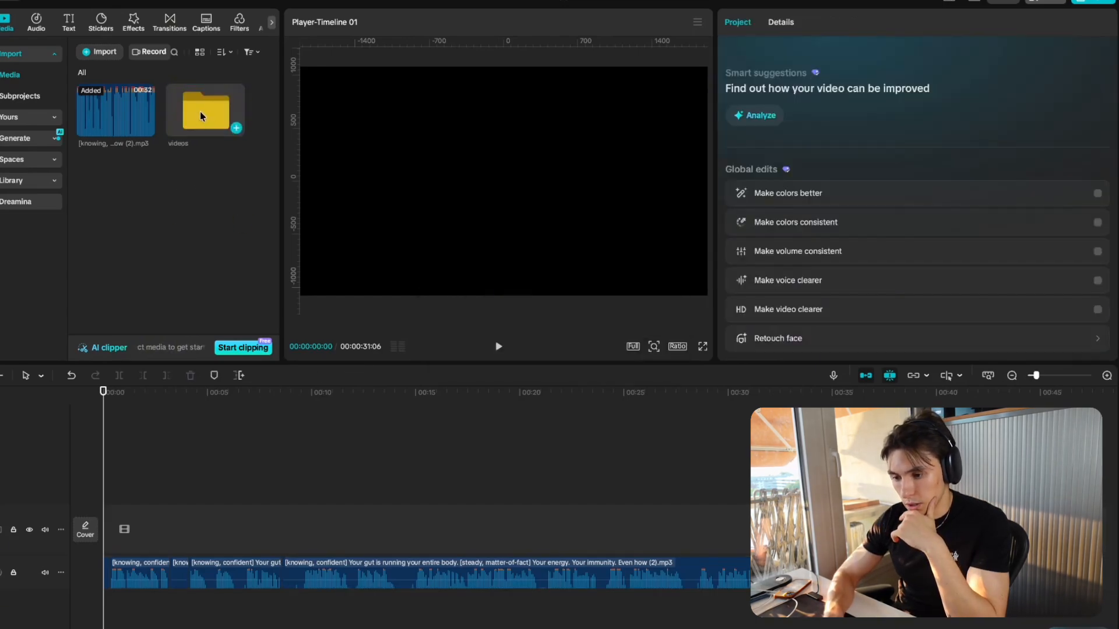
{"action": "double_click", "coordinate": [189, 121]}
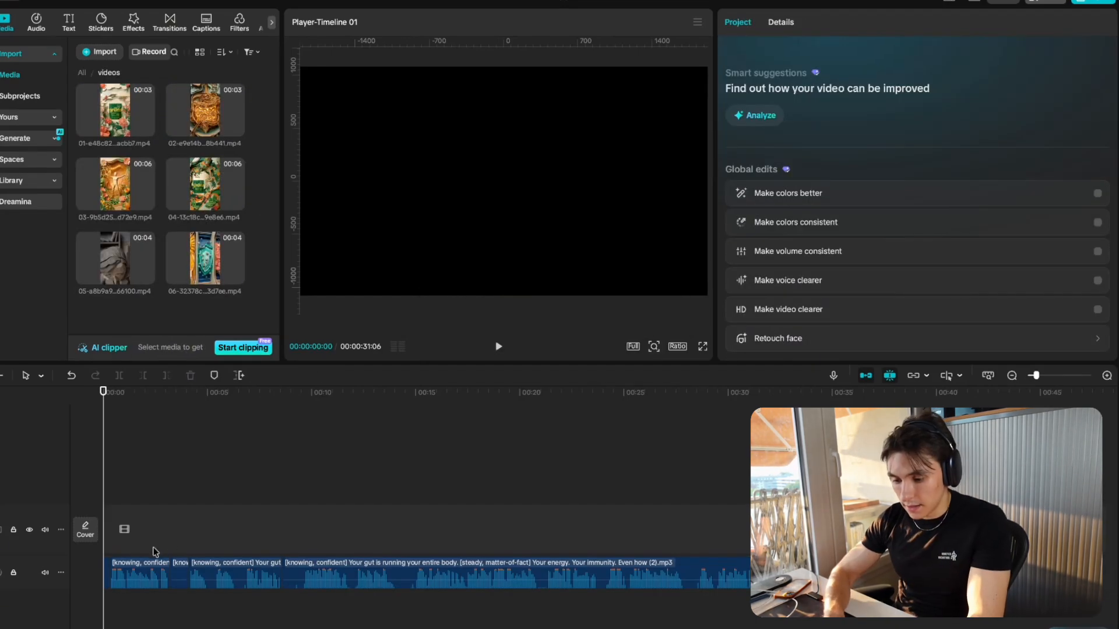
Undo the videos folder import and the existing cuts in the voiceover track.
{"action": "scroll", "coordinate": [166, 527], "scroll_direction": "up", "scroll_amount": 3}
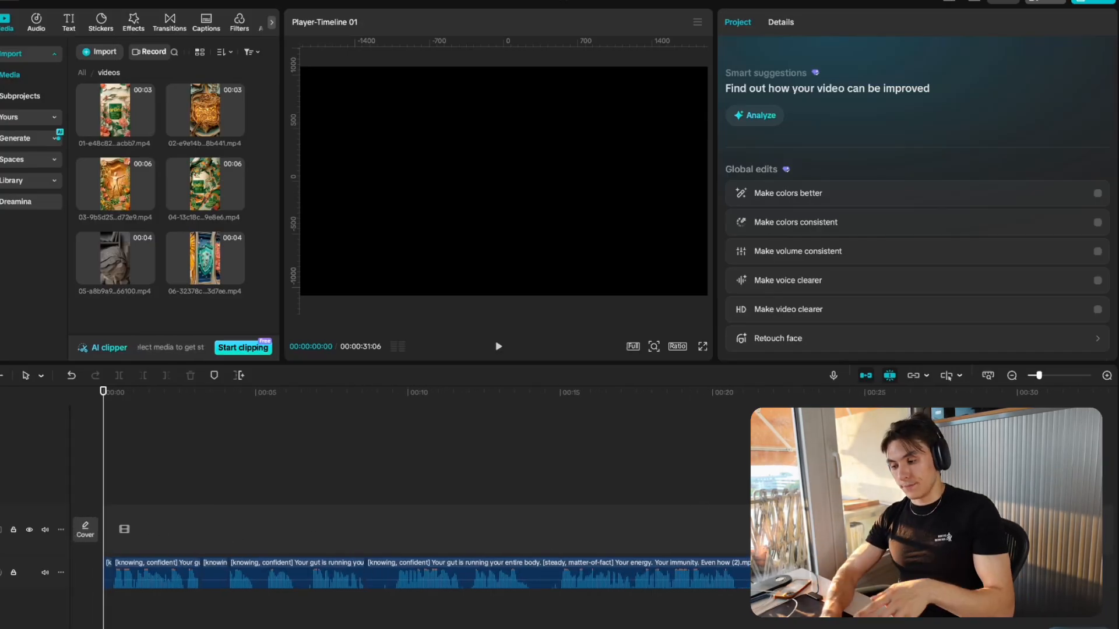
{"action": "left_click_drag", "start_coordinate": [760, 512], "coordinate": [94, 583]}
{"action": "left_click", "coordinate": [318, 551]}
{"action": "scroll", "coordinate": [318, 553], "scroll_direction": "up", "scroll_amount": 5}
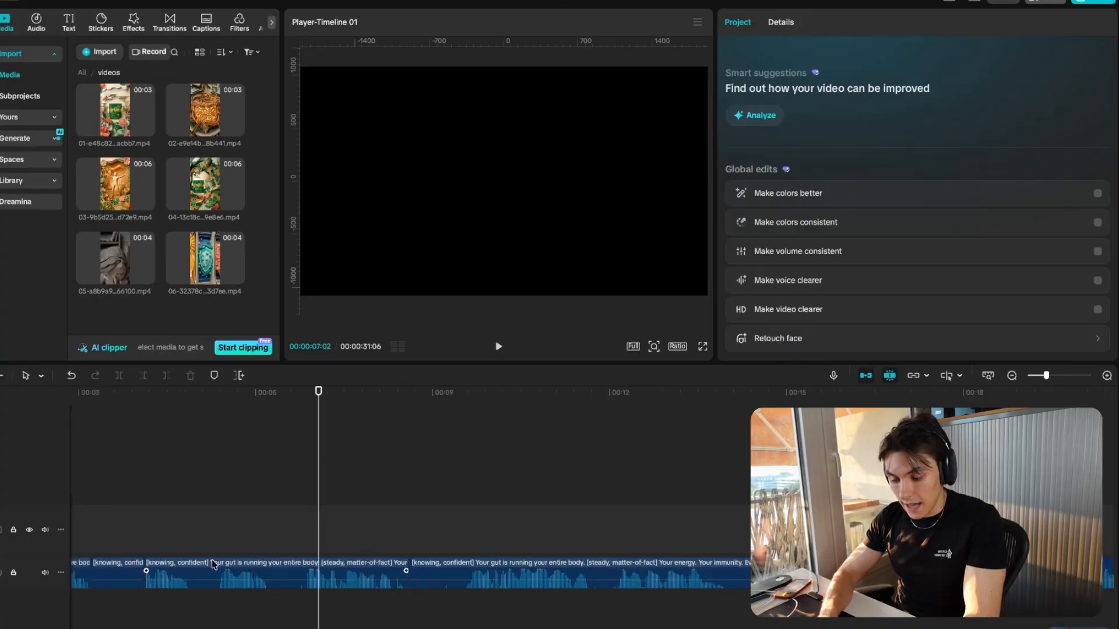
{"action": "scroll", "coordinate": [318, 554], "scroll_direction": "left", "scroll_amount": 5}
{"action": "scroll", "coordinate": [318, 554], "scroll_direction": "down", "scroll_amount": 2}
{"action": "scroll", "coordinate": [318, 552], "scroll_direction": "up", "scroll_amount": 2}
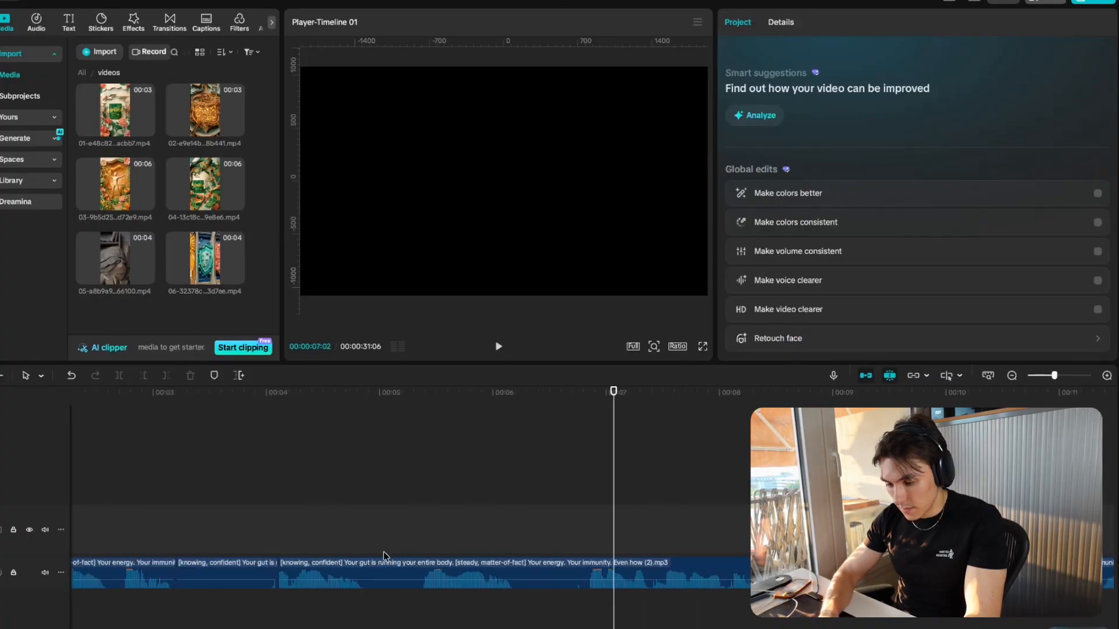
{"action": "scroll", "coordinate": [384, 551], "scroll_direction": "left", "scroll_amount": 4}
{"action": "key", "text": "super+z"}
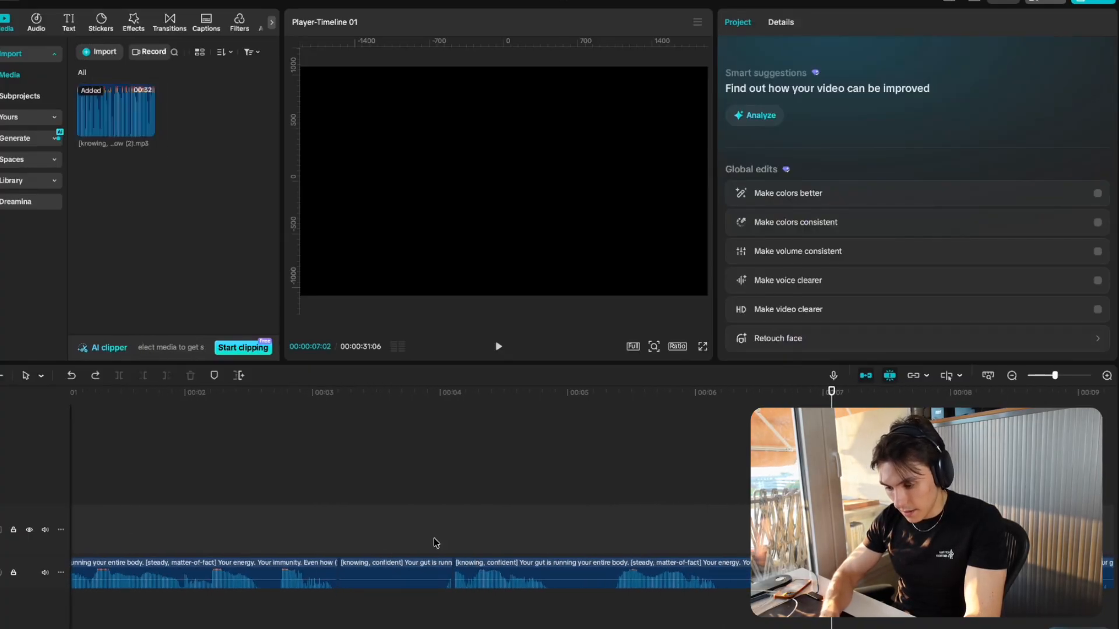
{"action": "left_click", "coordinate": [414, 531]}
{"action": "key", "text": "super+z"}
{"action": "key", "text": "super+z"}
{"action": "key", "text": "super+z"}
{"action": "key", "text": "super+z"}
{"action": "scroll", "coordinate": [483, 566], "scroll_direction": "down", "scroll_amount": 5}
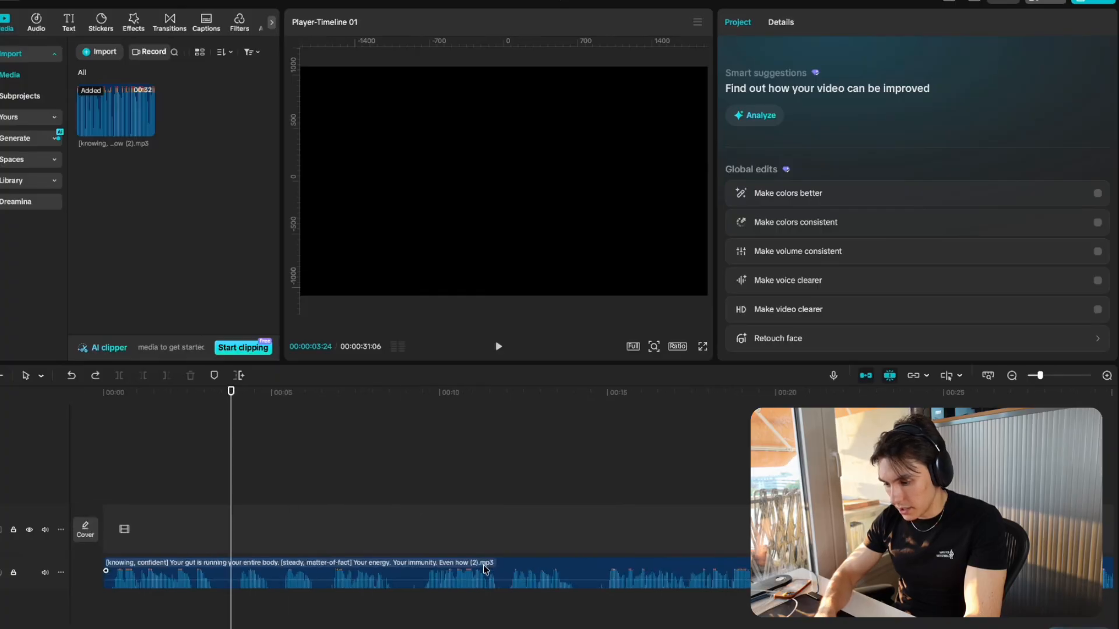
Split the voiceover around its first two pauses, from about 3.1 to 4 s and 4.9 to 5.4 s, and delete both silent pieces.
{"action": "scroll", "coordinate": [293, 565], "scroll_direction": "up", "scroll_amount": 5}
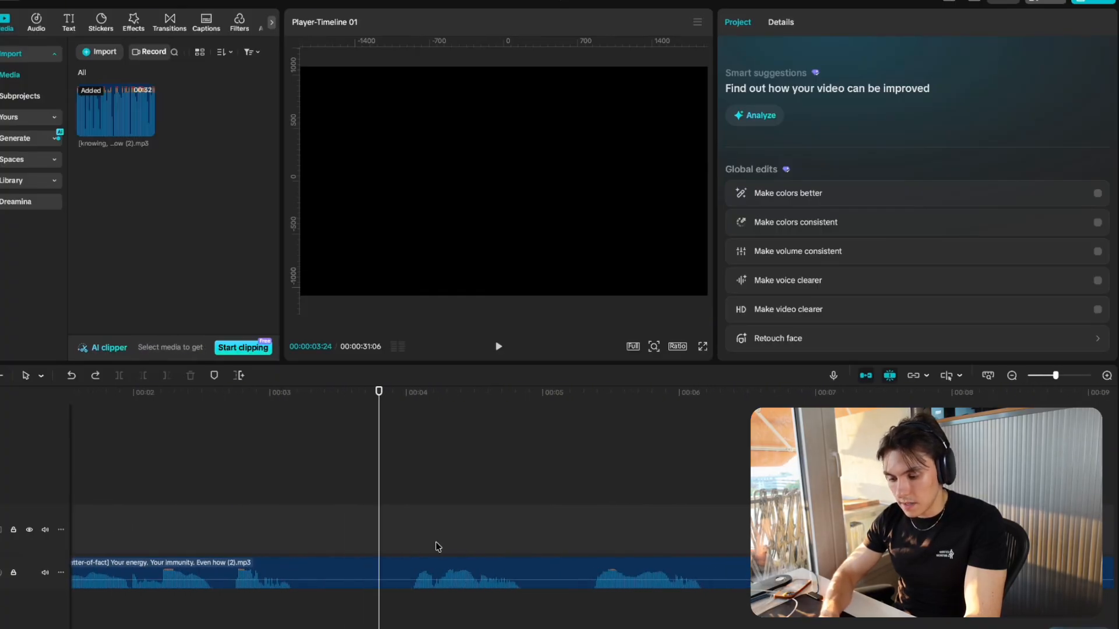
{"action": "scroll", "coordinate": [438, 547], "scroll_direction": "down", "scroll_amount": 2}
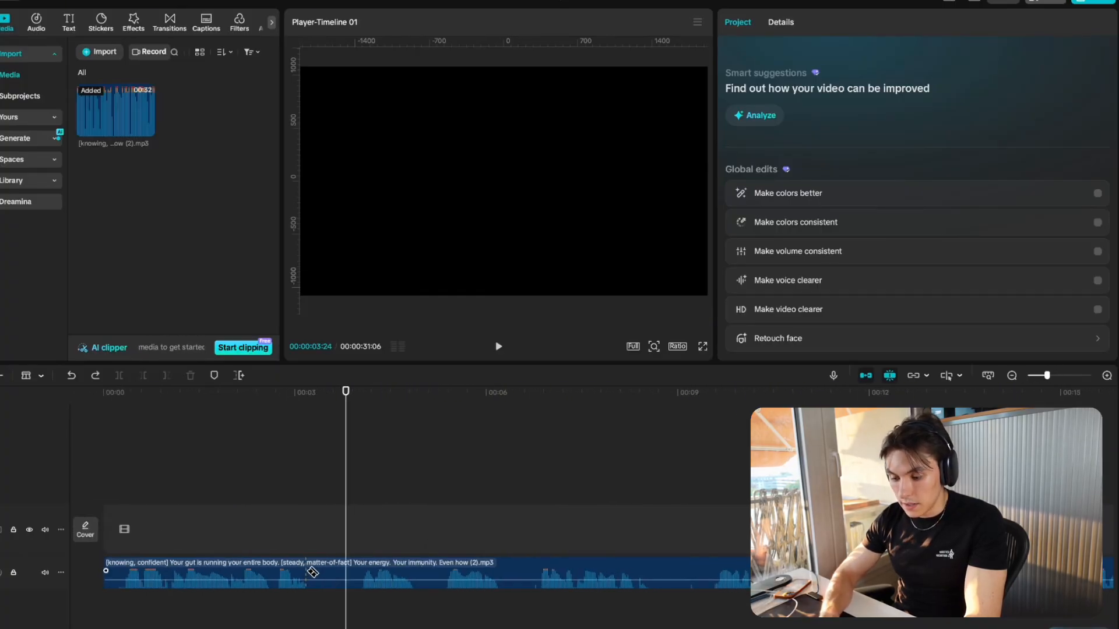
{"action": "key", "text": "super+shift+z"}
{"action": "key", "text": "super+shift+z"}
{"action": "left_click", "coordinate": [419, 570]}
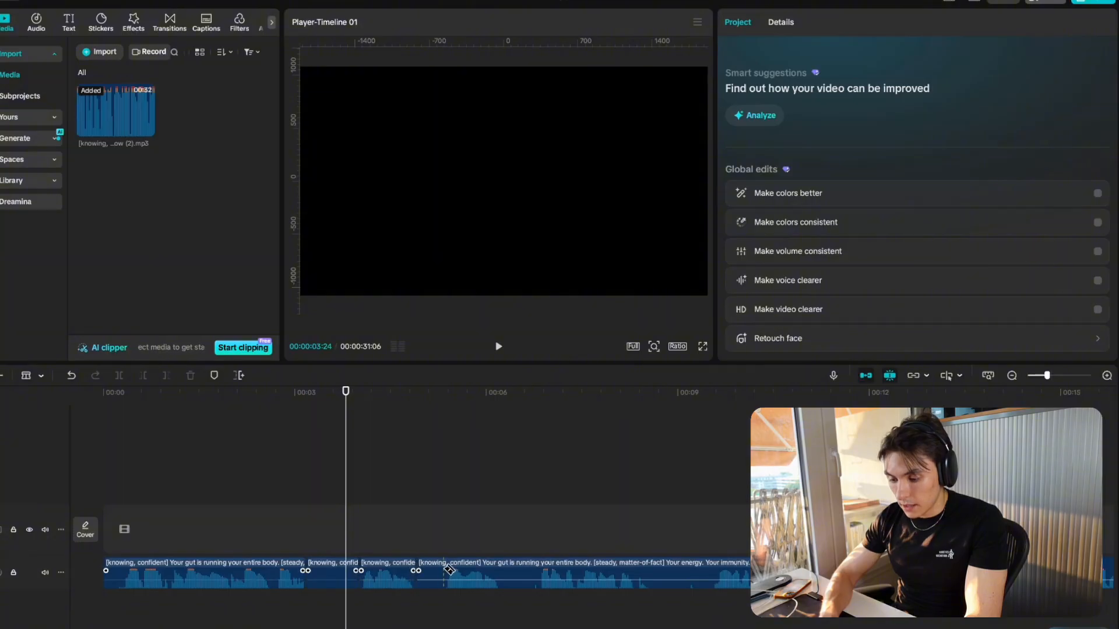
{"action": "left_click", "coordinate": [449, 570]}
{"action": "key", "text": "a"}
{"action": "left_click", "coordinate": [432, 571]}
{"action": "key", "text": "Delete"}
{"action": "left_click", "coordinate": [335, 580]}
{"action": "key", "text": "Delete"}
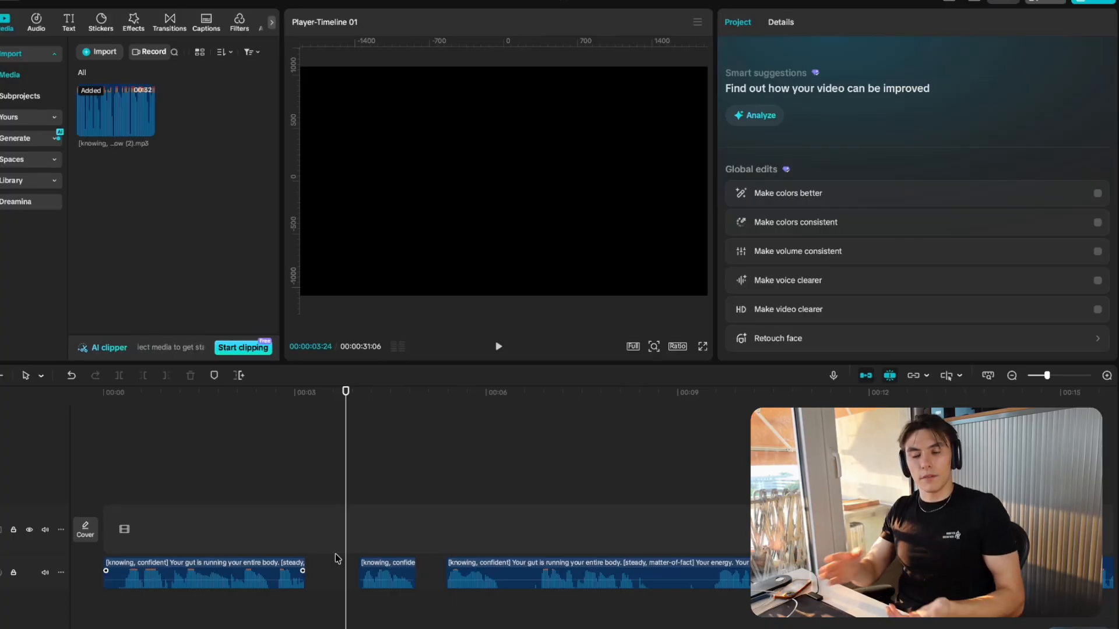
Cut off and delete about 0.3 s of silence at the very beginning of the voiceover.
{"action": "scroll", "coordinate": [336, 558], "scroll_direction": "up", "scroll_amount": 5}
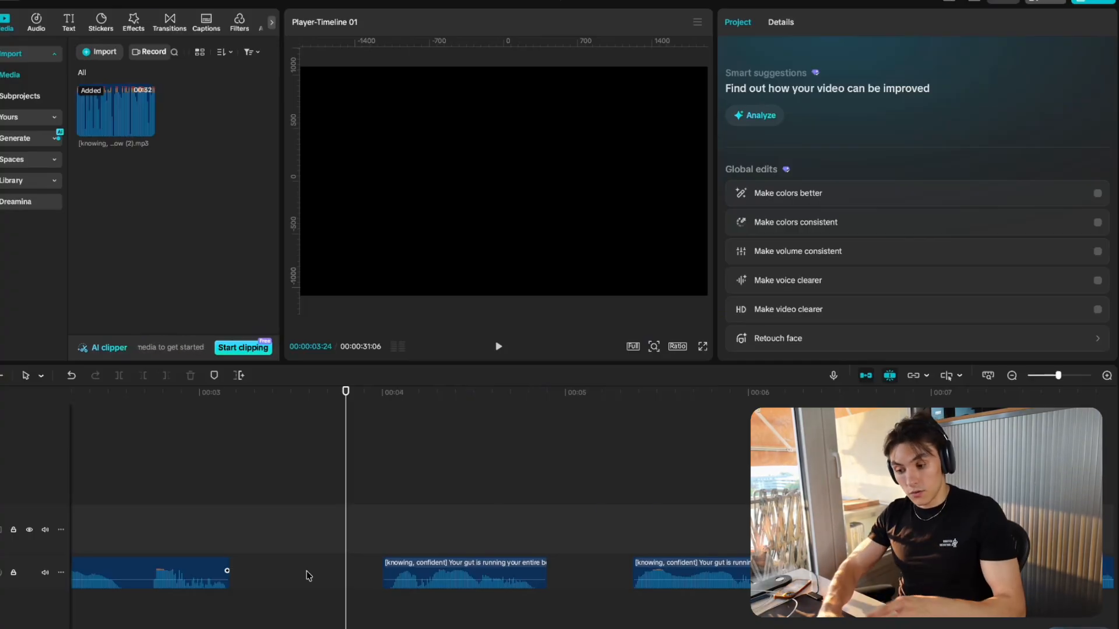
{"action": "scroll", "coordinate": [314, 577], "scroll_direction": "left", "scroll_amount": 10}
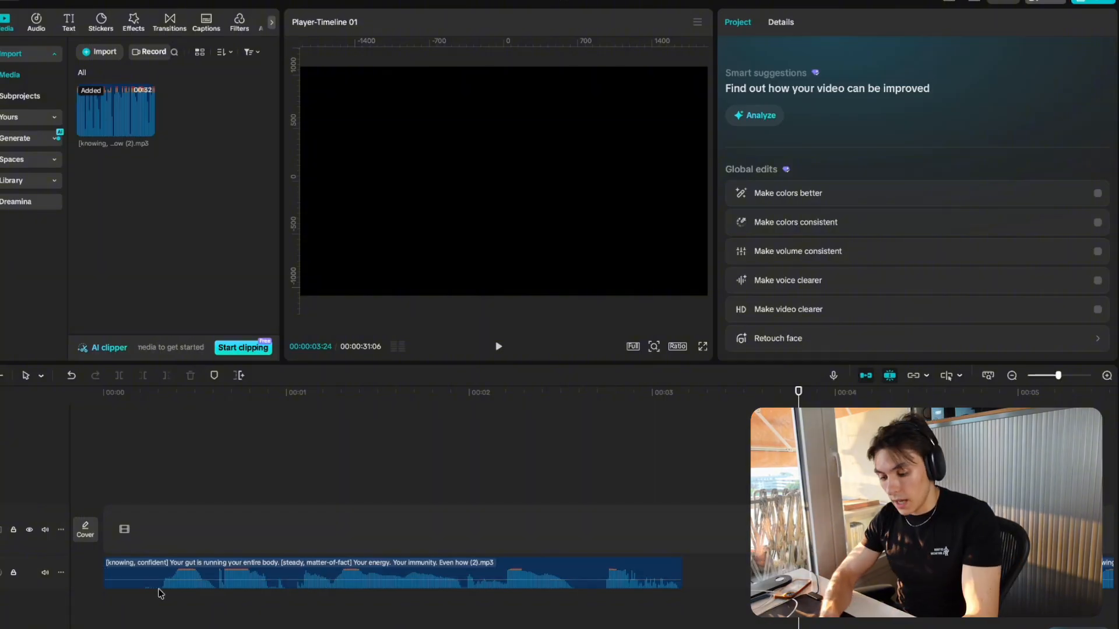
{"action": "key", "text": "ctrl+b"}
{"action": "left_click", "coordinate": [135, 574]}
{"action": "key", "text": "Delete"}
Split the voiceover around the pause from about 6.2 to 6.8 s and delete that silent piece.
{"action": "scroll", "coordinate": [132, 575], "scroll_direction": "right", "scroll_amount": 15}
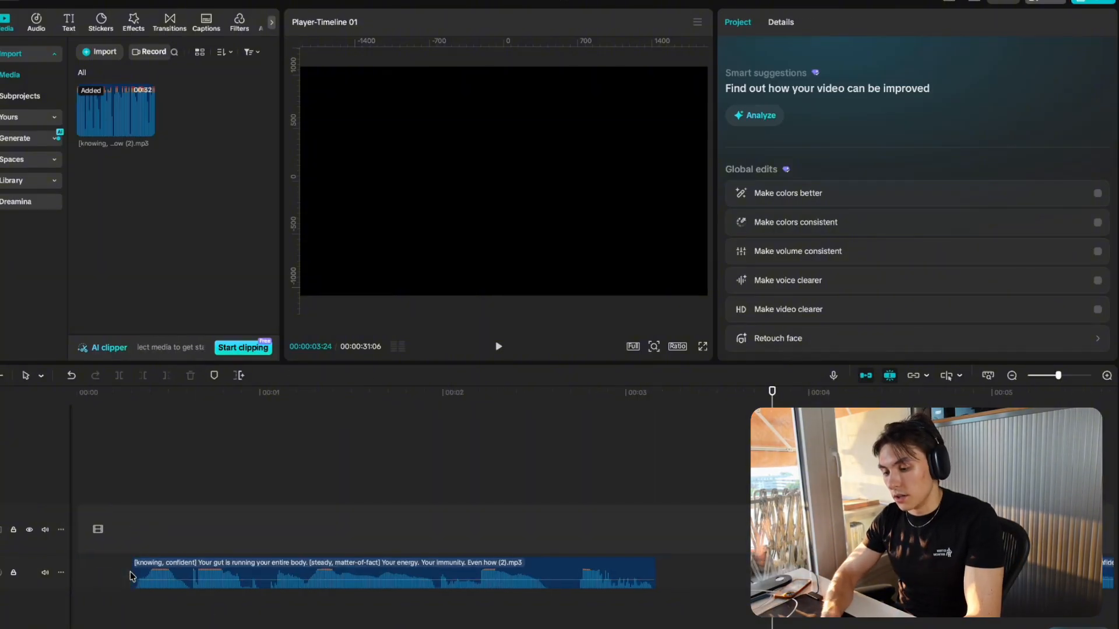
{"action": "key", "text": "b"}
{"action": "left_click", "coordinate": [353, 568]}
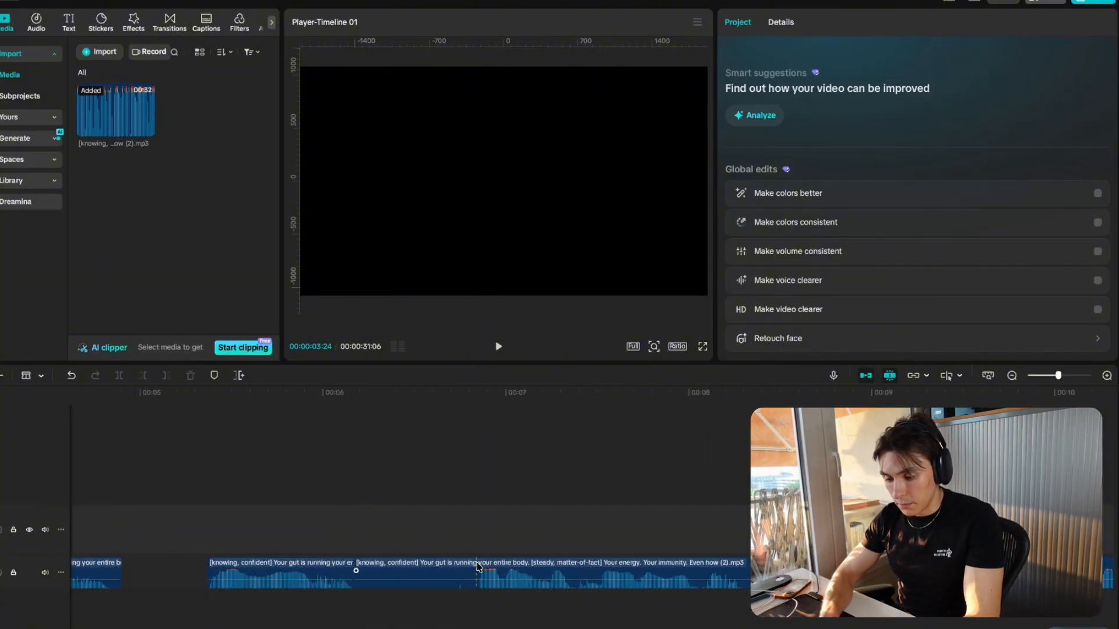
{"action": "key", "text": "b"}
{"action": "left_click", "coordinate": [476, 568]}
{"action": "key", "text": "a"}
{"action": "left_click", "coordinate": [449, 574]}
{"action": "key", "text": "Delete"}
Split the voiceover at 00:00:08:09 and about 9.5 s and delete the silent piece between the splits.
{"action": "scroll", "coordinate": [444, 575], "scroll_direction": "right", "scroll_amount": 6}
{"action": "key", "text": "b"}
{"action": "left_click", "coordinate": [380, 569]}
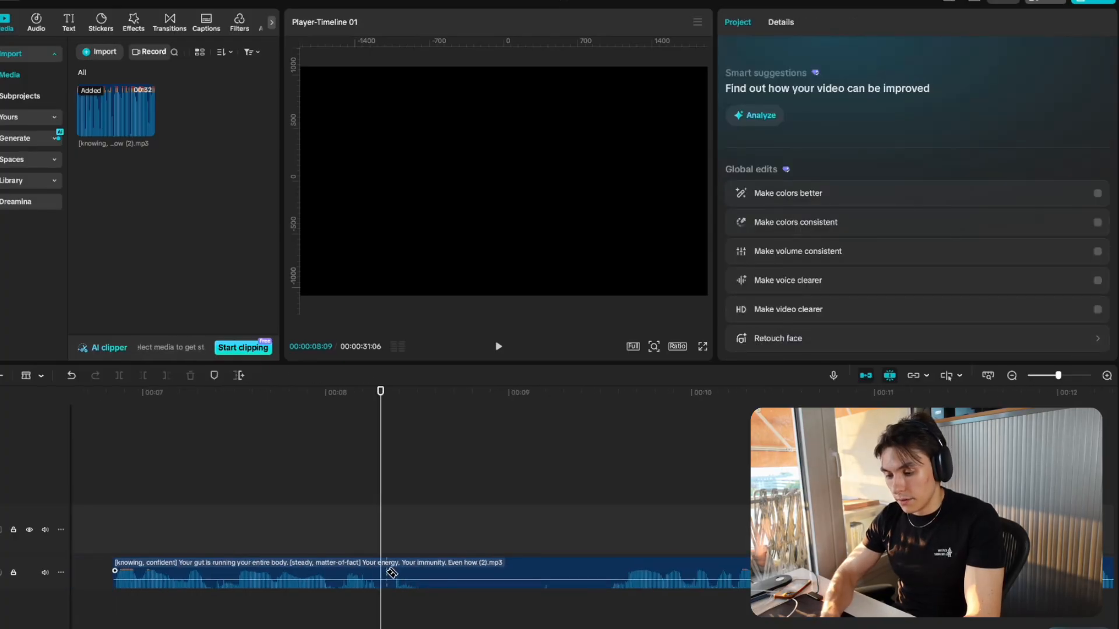
{"action": "left_click", "coordinate": [380, 571]}
{"action": "left_click", "coordinate": [607, 569]}
{"action": "key", "text": "a"}
{"action": "left_click", "coordinate": [494, 572]}
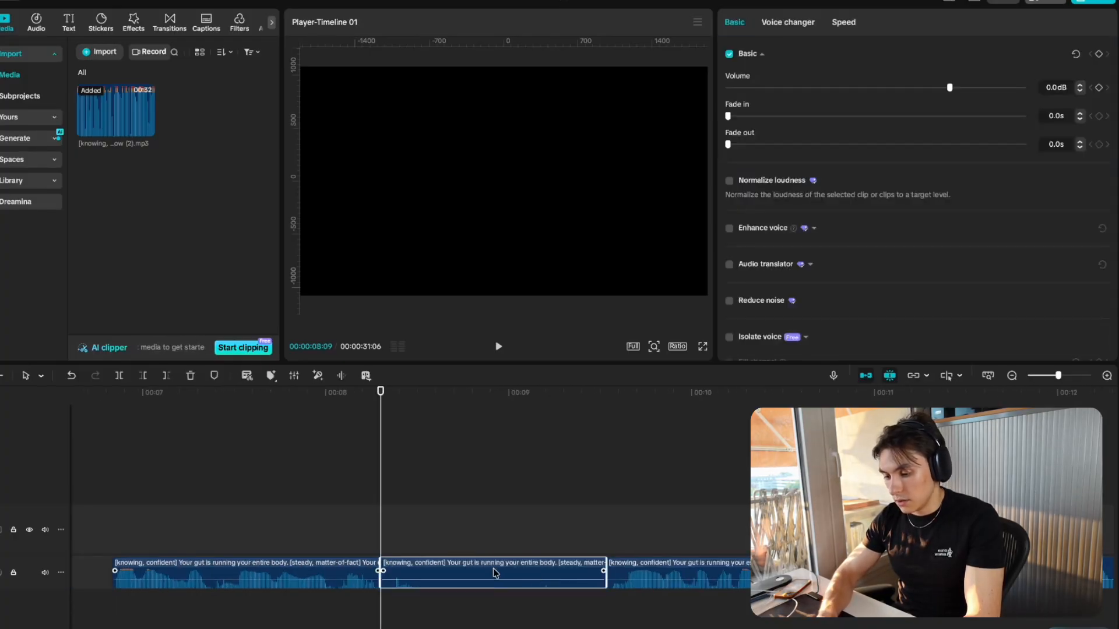
{"action": "key", "text": "Delete"}
Cut the remaining pauses out of the voiceover and close all gaps between its pieces.
{"action": "scroll", "coordinate": [497, 572], "scroll_direction": "down", "scroll_amount": 5}
{"action": "key", "text": "b"}
{"action": "left_click", "coordinate": [744, 570]}
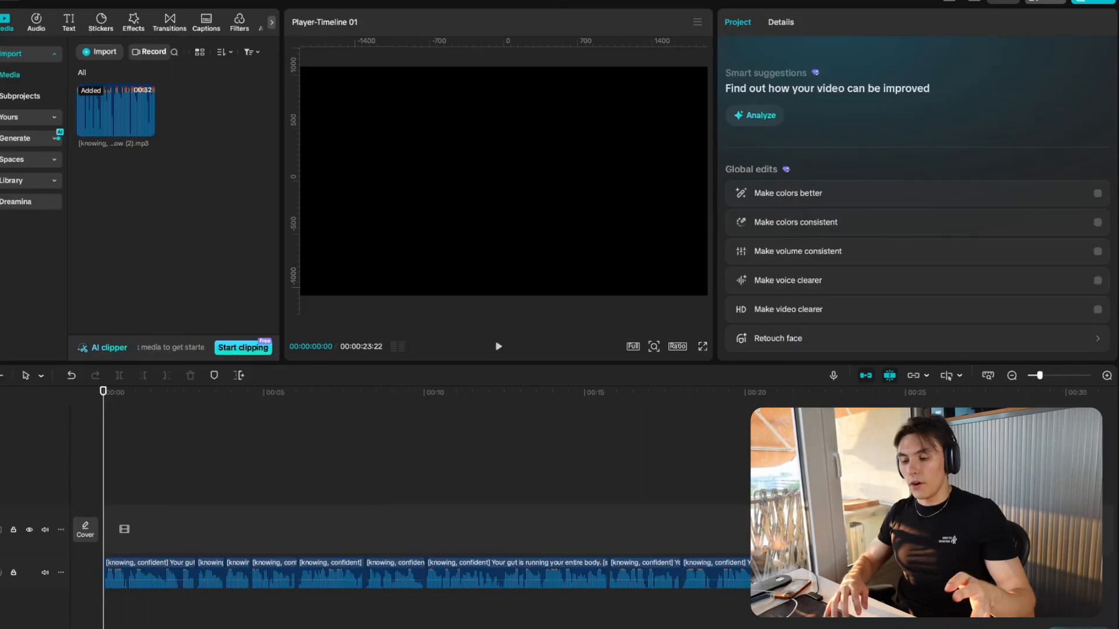
Import and open the videos folder, and place its clips above the voiceover in the order 02, 06, 05, 04, 03, 01.
{"action": "left_click", "coordinate": [425, 501]}
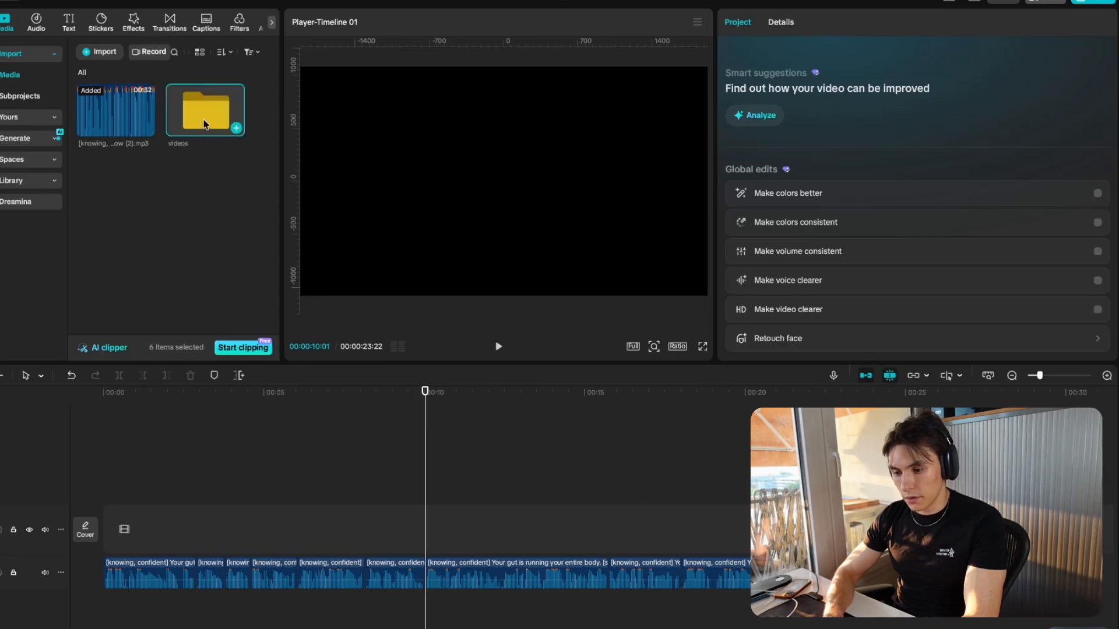
{"action": "double_click", "coordinate": [205, 122]}
{"action": "left_click_drag", "start_coordinate": [269, 393], "coordinate": [59, 501]}
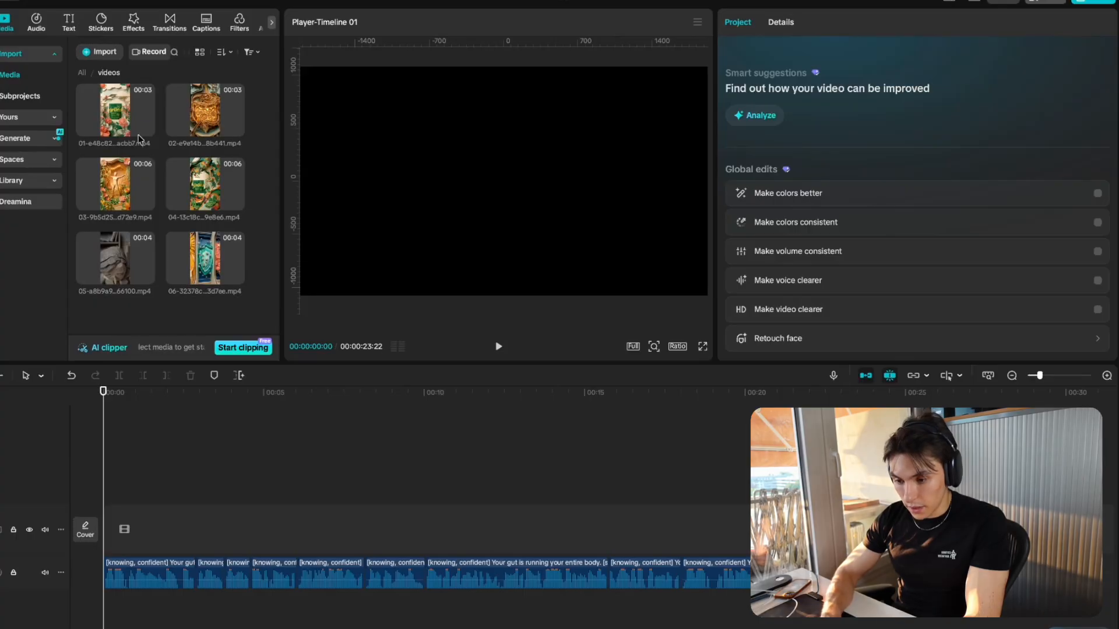
{"action": "left_click", "coordinate": [236, 128]}
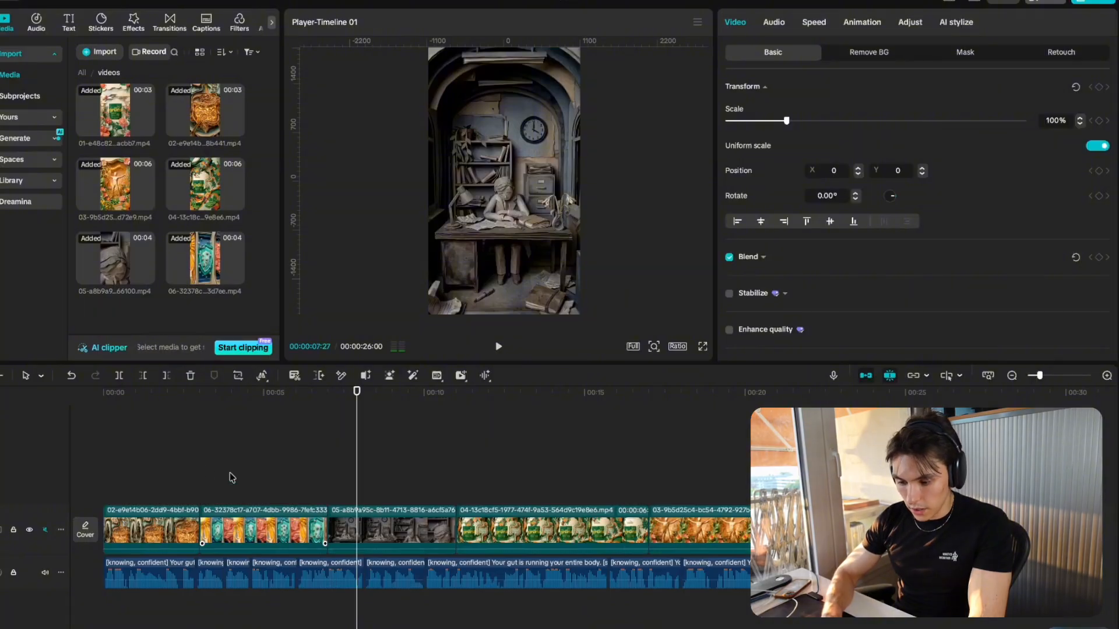
Stagger the clips on separate tracks: triptych clip 06 starting at about 2.5 s, clip 05 and those following it at about 6 s.
{"action": "left_click_drag", "start_coordinate": [248, 528], "coordinate": [232, 487]}
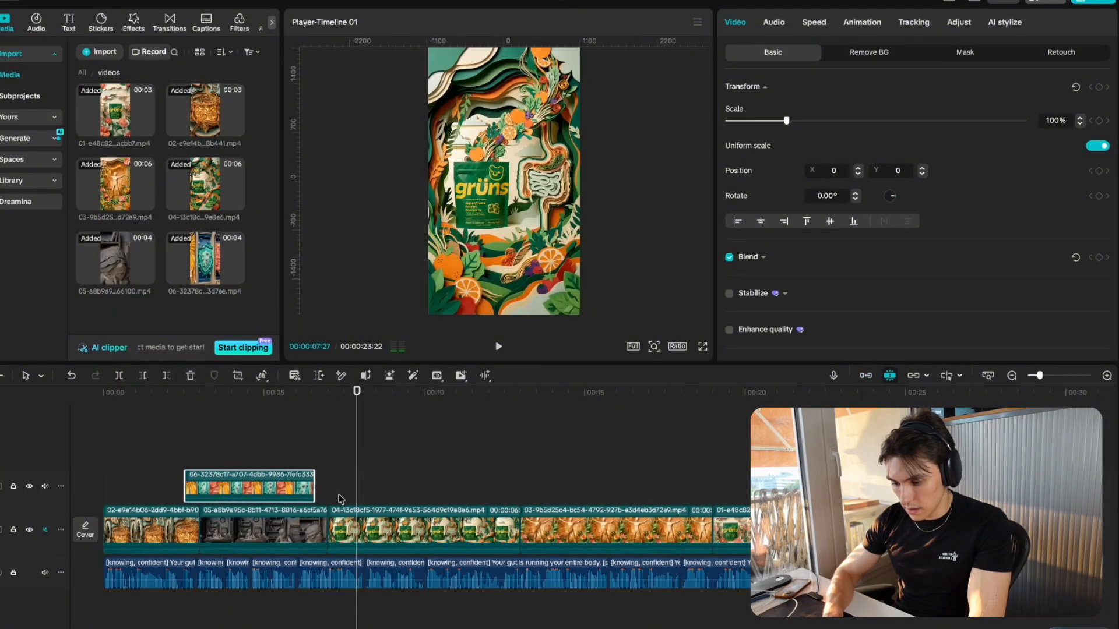
{"action": "left_click_drag", "start_coordinate": [324, 499], "coordinate": [743, 533]}
{"action": "left_click_drag", "start_coordinate": [374, 529], "coordinate": [470, 449]}
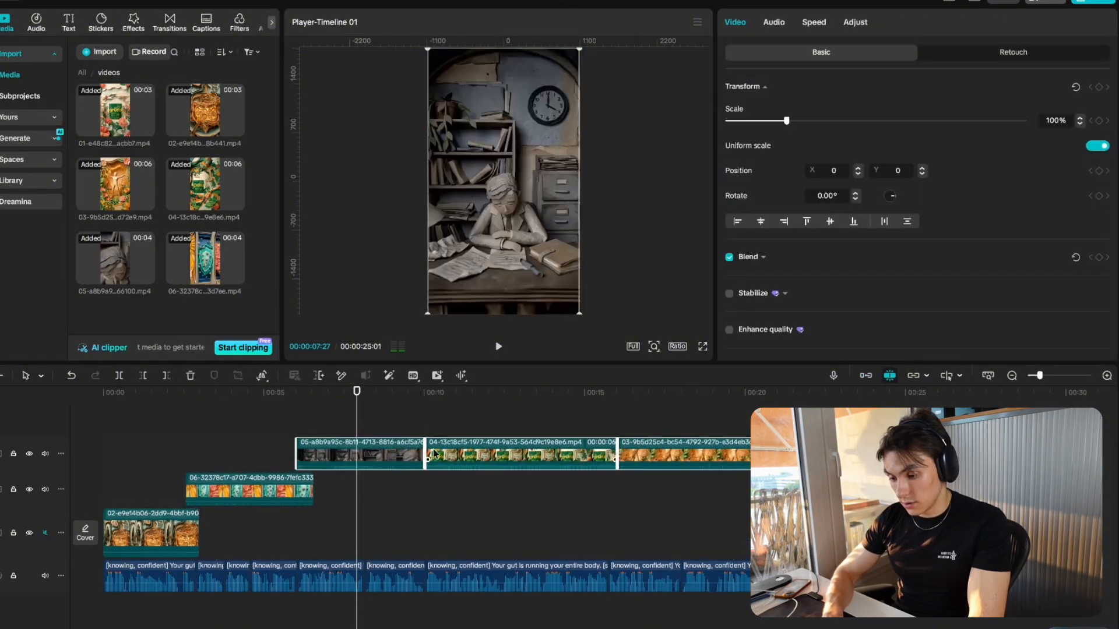
Stagger clips 04, 03 and 01 on separate tracks, starting at about 9.5 s, 14.7 s and 20.4 s.
{"action": "left_click", "coordinate": [470, 449]}
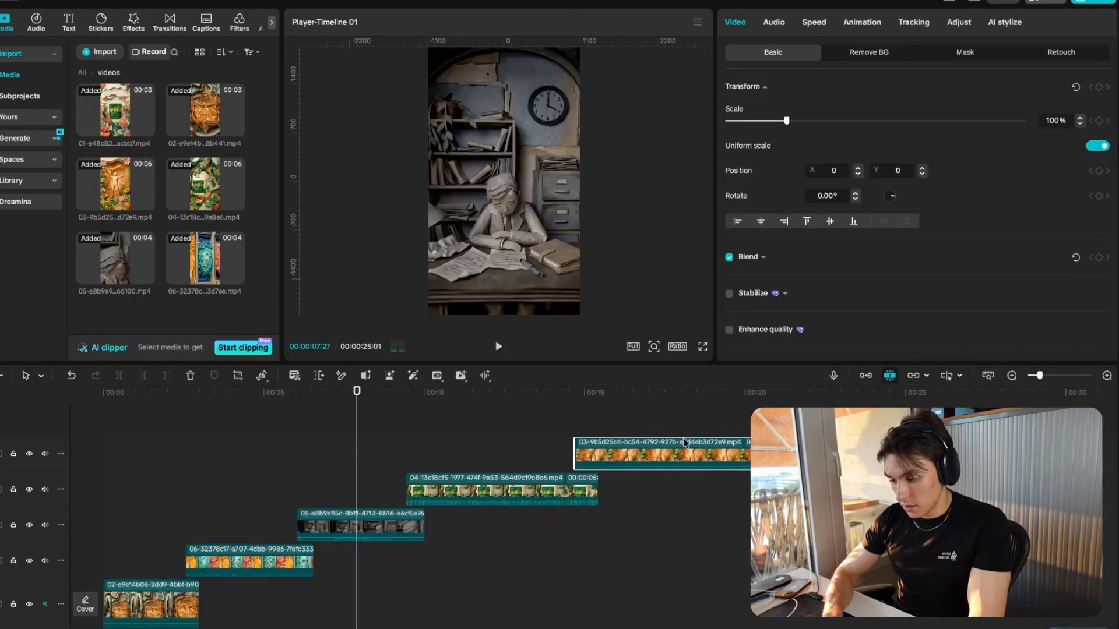
{"action": "left_click_drag", "start_coordinate": [524, 452], "coordinate": [600, 452]}
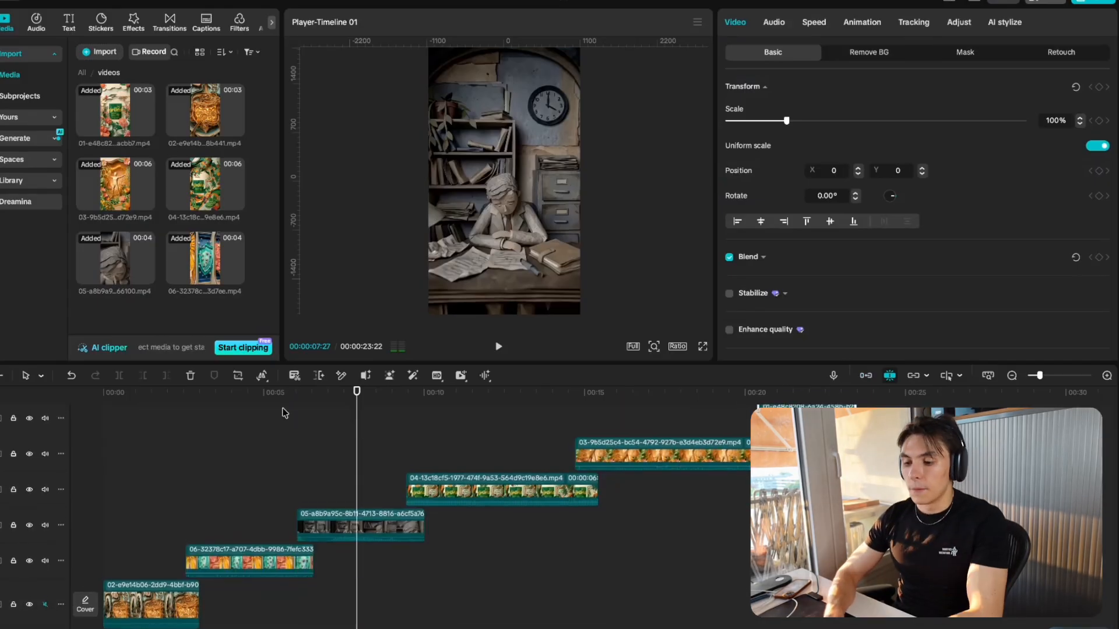
{"action": "left_click", "coordinate": [282, 409]}
{"action": "left_click_drag", "start_coordinate": [132, 392], "coordinate": [21, 390]}
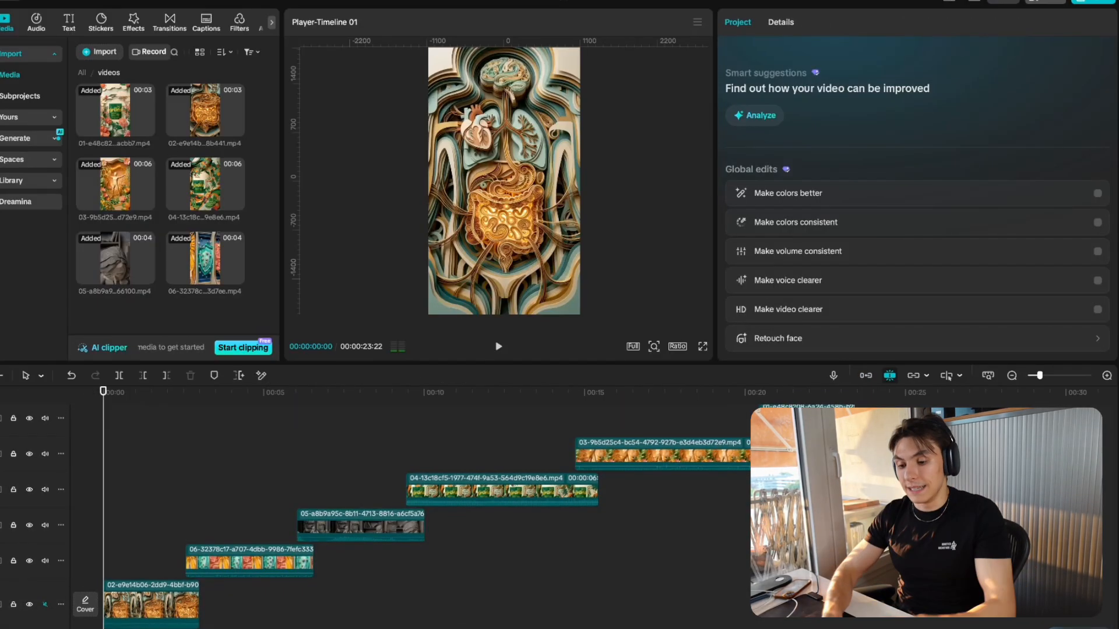
Review how the staggered clips line up with the voiceover across the timeline and play a short stretch from about 16 s.
{"action": "scroll", "coordinate": [124, 578], "scroll_direction": "down", "scroll_amount": 1}
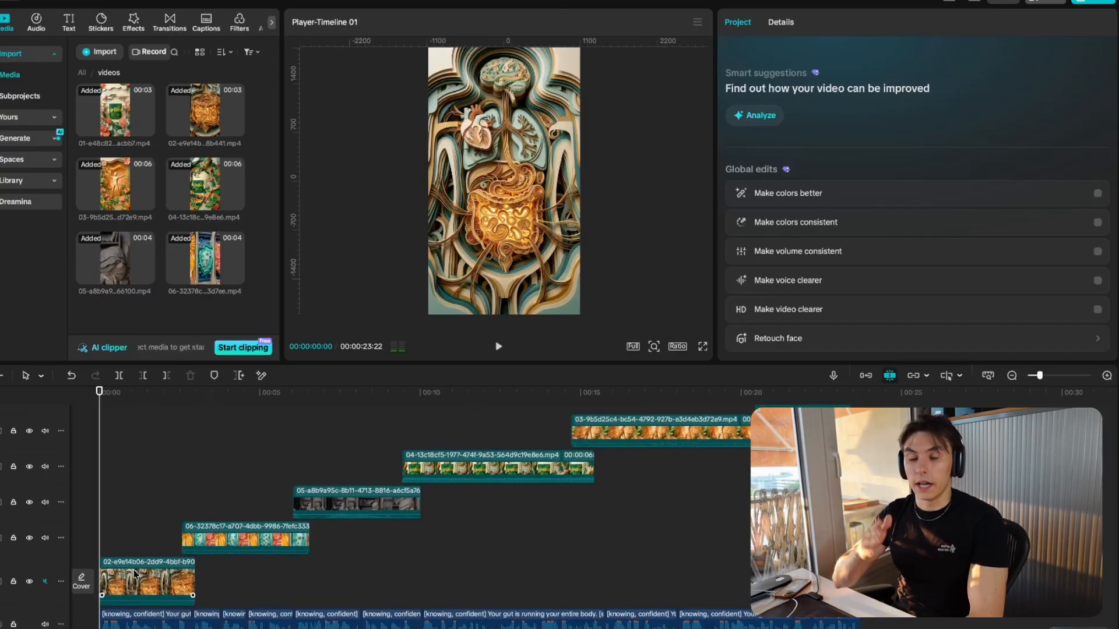
{"action": "scroll", "coordinate": [533, 482], "scroll_direction": "up", "scroll_amount": 1}
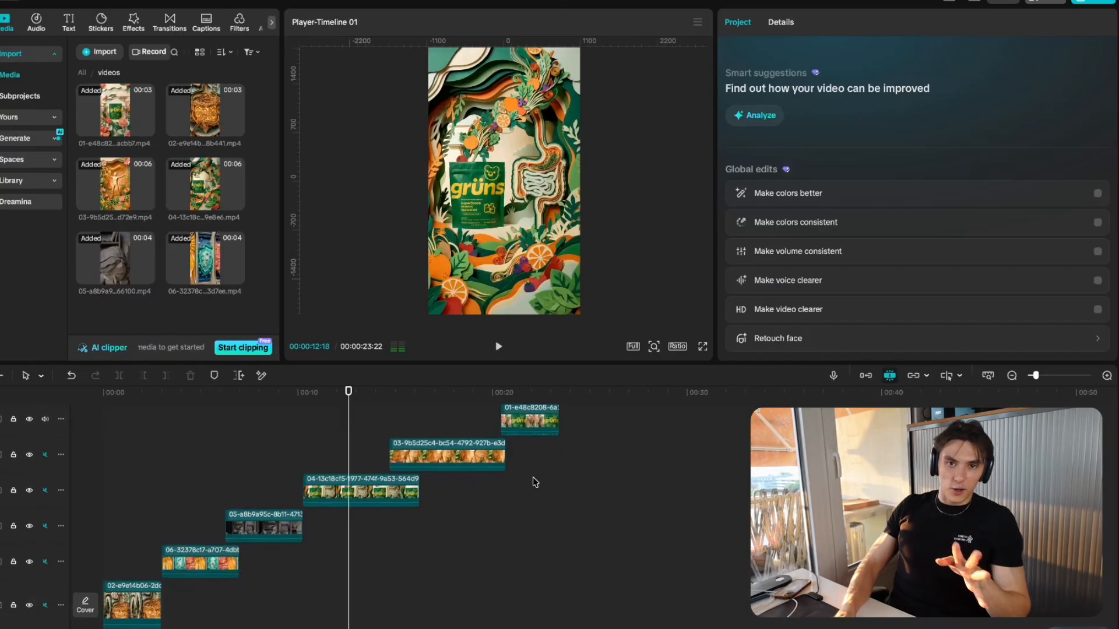
{"action": "scroll", "coordinate": [529, 484], "scroll_direction": "down", "scroll_amount": 1}
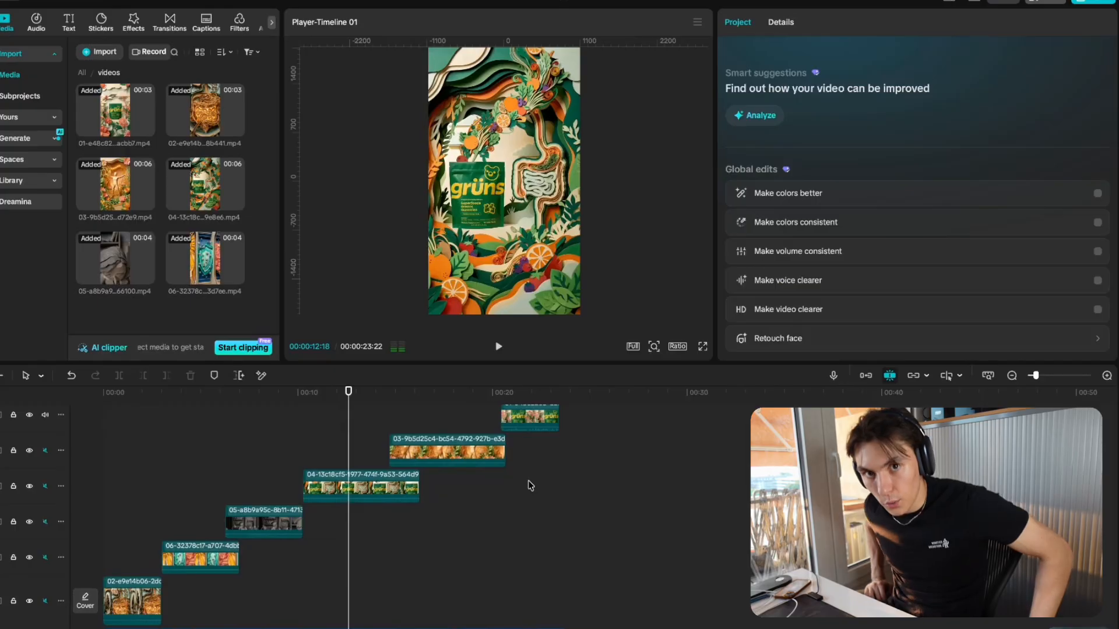
{"action": "scroll", "coordinate": [635, 564], "scroll_direction": "down", "scroll_amount": 1}
{"action": "left_click", "coordinate": [562, 621]}
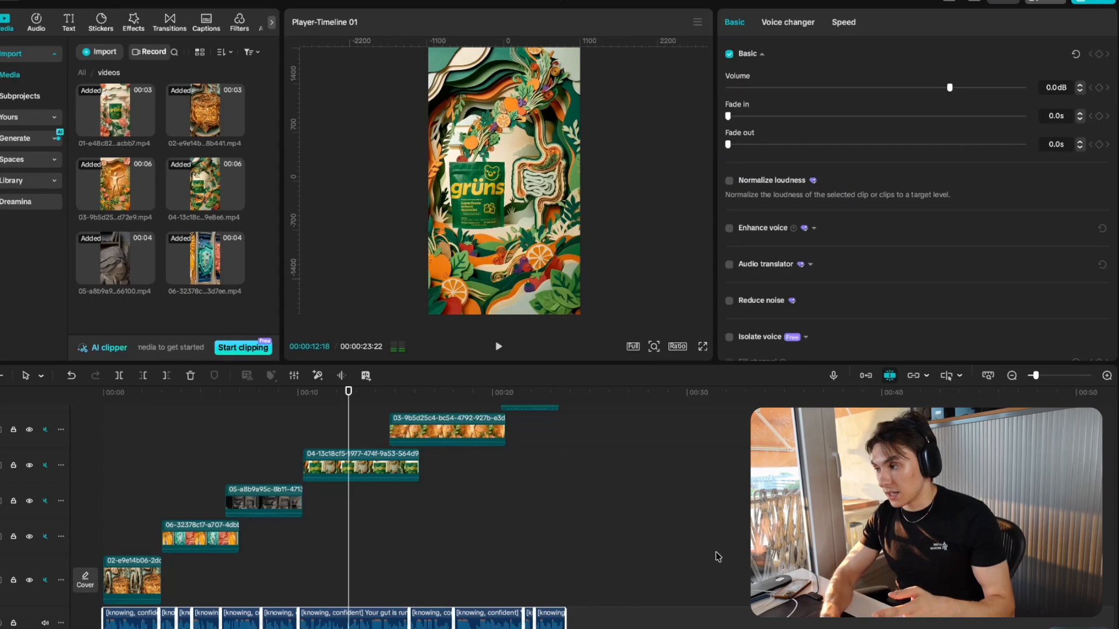
{"action": "left_click", "coordinate": [534, 557]}
{"action": "left_click_drag", "start_coordinate": [623, 559], "coordinate": [112, 382]}
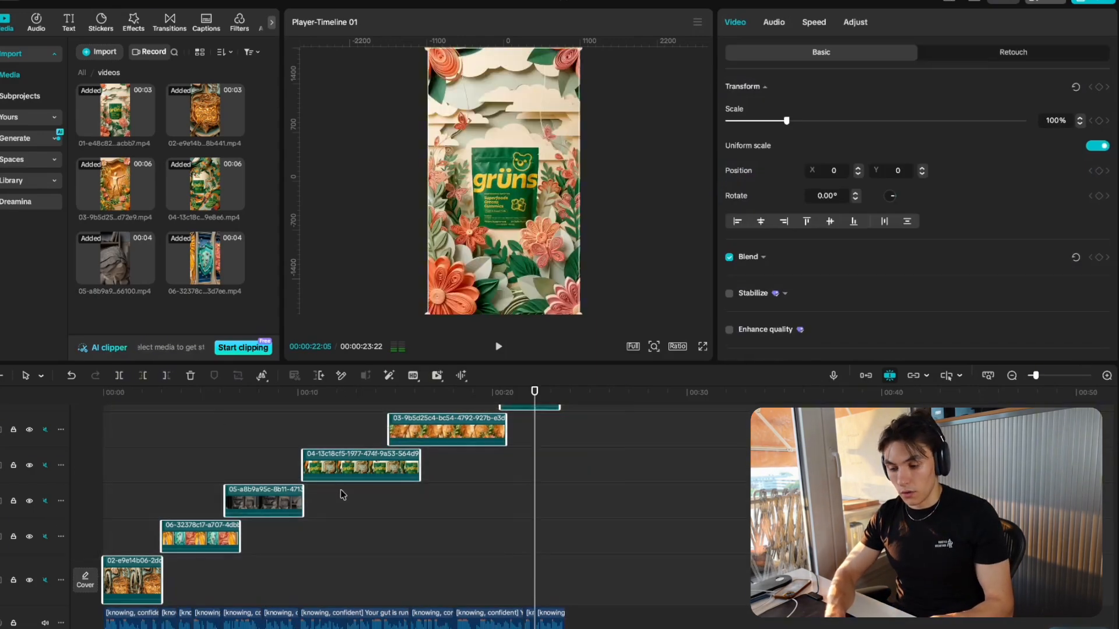
{"action": "scroll", "coordinate": [342, 494], "scroll_direction": "up", "scroll_amount": 1}
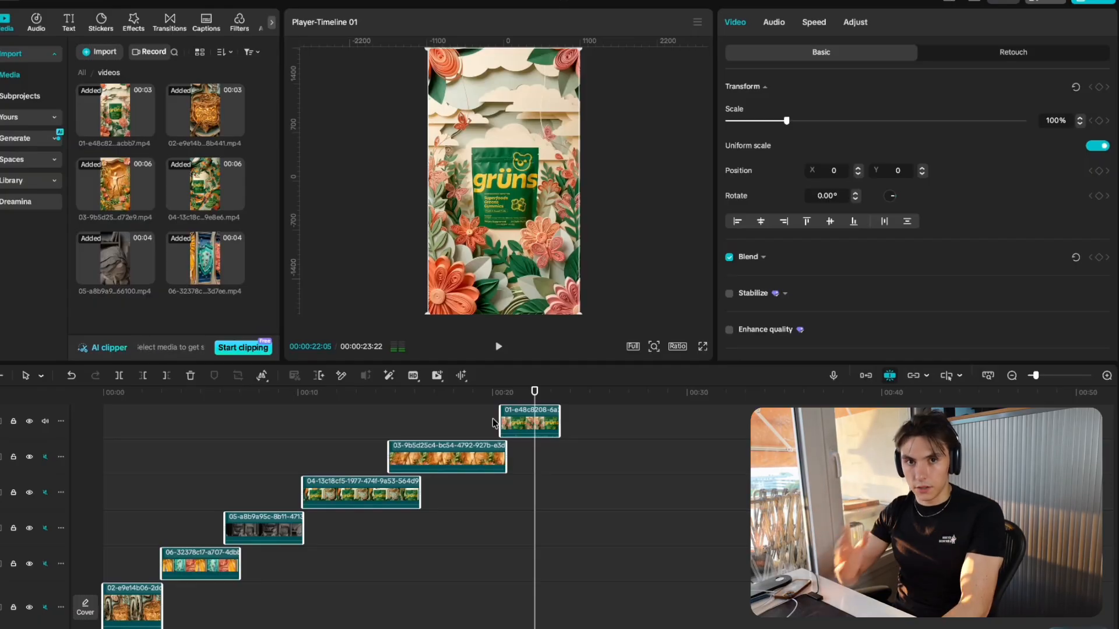
{"action": "scroll", "coordinate": [553, 429], "scroll_direction": "up", "scroll_amount": 1}
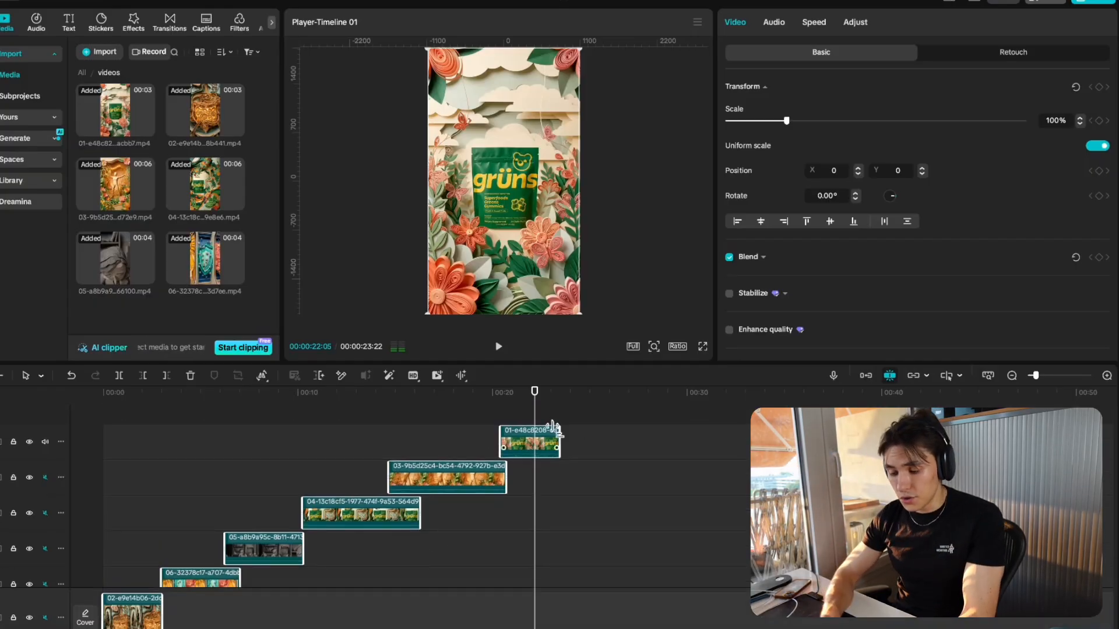
{"action": "scroll", "coordinate": [554, 466], "scroll_direction": "down", "scroll_amount": 2}
{"action": "left_click", "coordinate": [416, 530]}
{"action": "key", "text": "space"}
{"action": "key", "text": "space"}
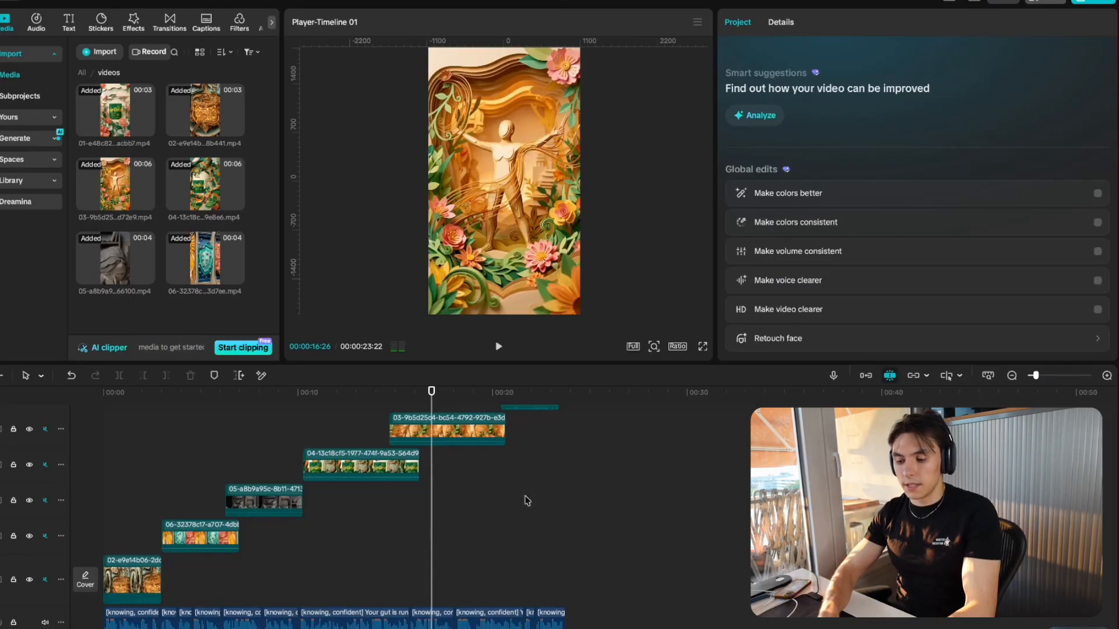
Combine all clips and the voiceover into one compound clip and try to generate English auto captions from it.
{"action": "key", "text": "ctrl+a"}
{"action": "key", "text": "alt+g"}
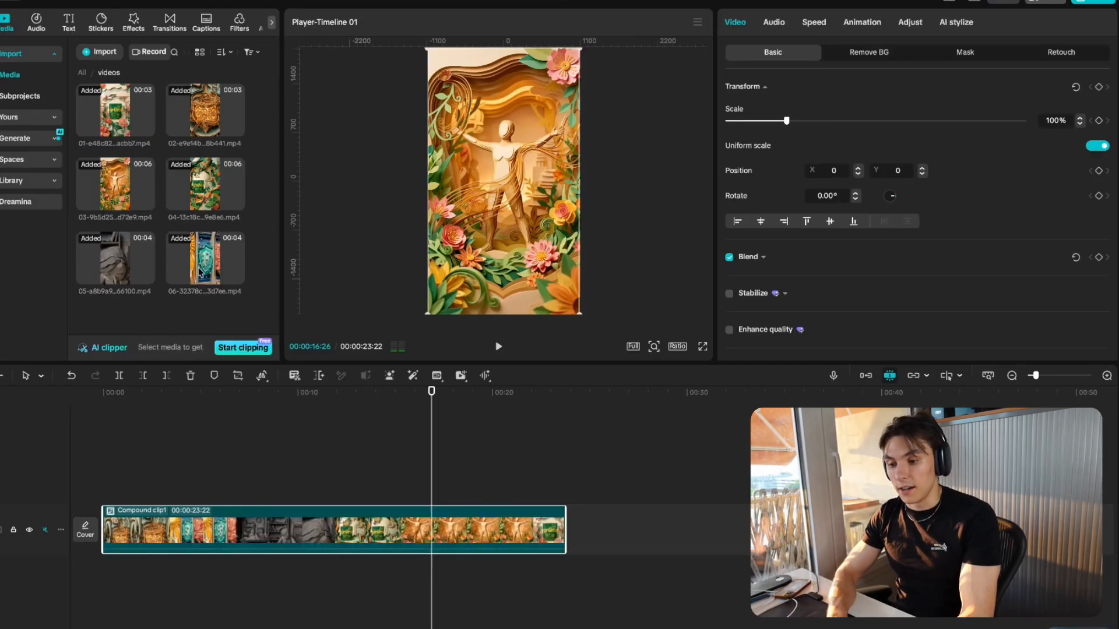
{"action": "left_click", "coordinate": [207, 22]}
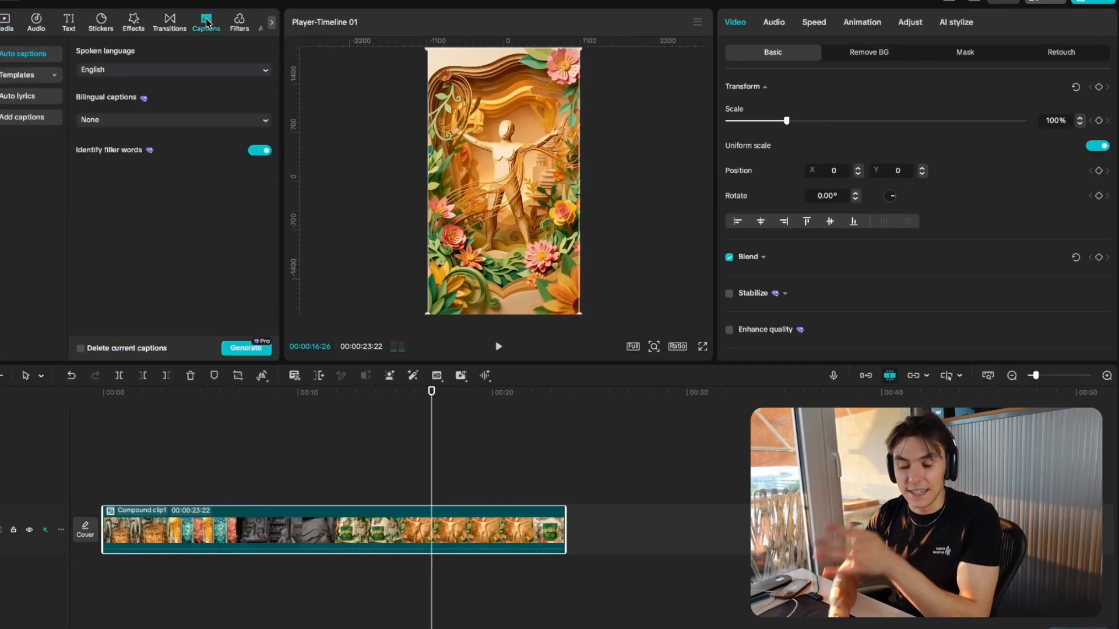
{"action": "left_click", "coordinate": [242, 347]}
{"action": "left_click", "coordinate": [482, 464]}
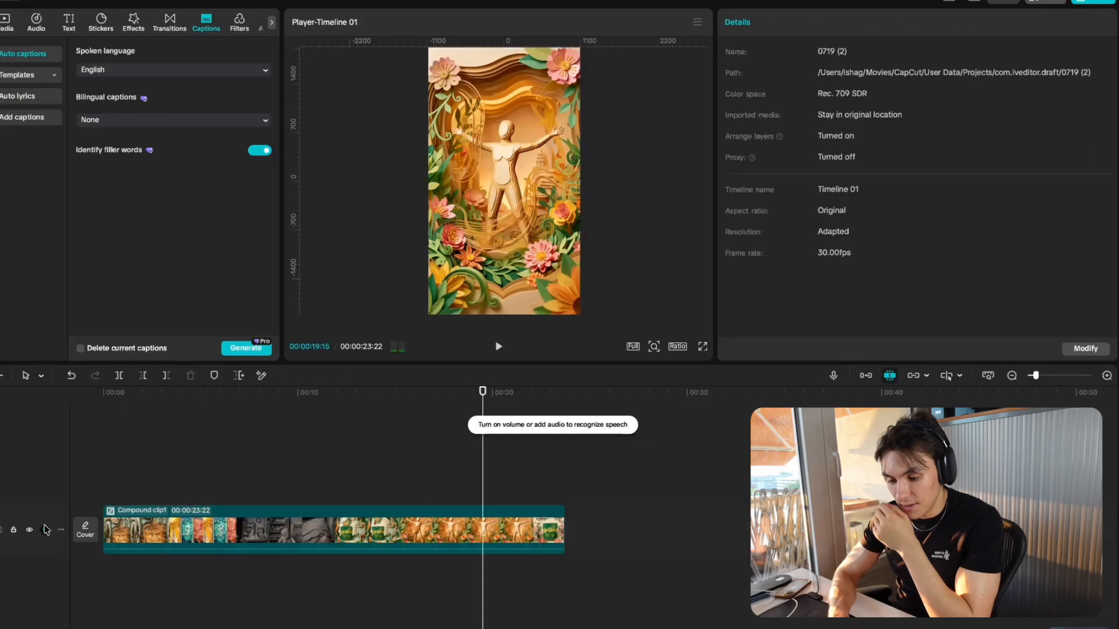
Unmute the compound clip's track in the main timeline and mute all the video tracks inside the compound clip.
{"action": "left_click", "coordinate": [45, 529]}
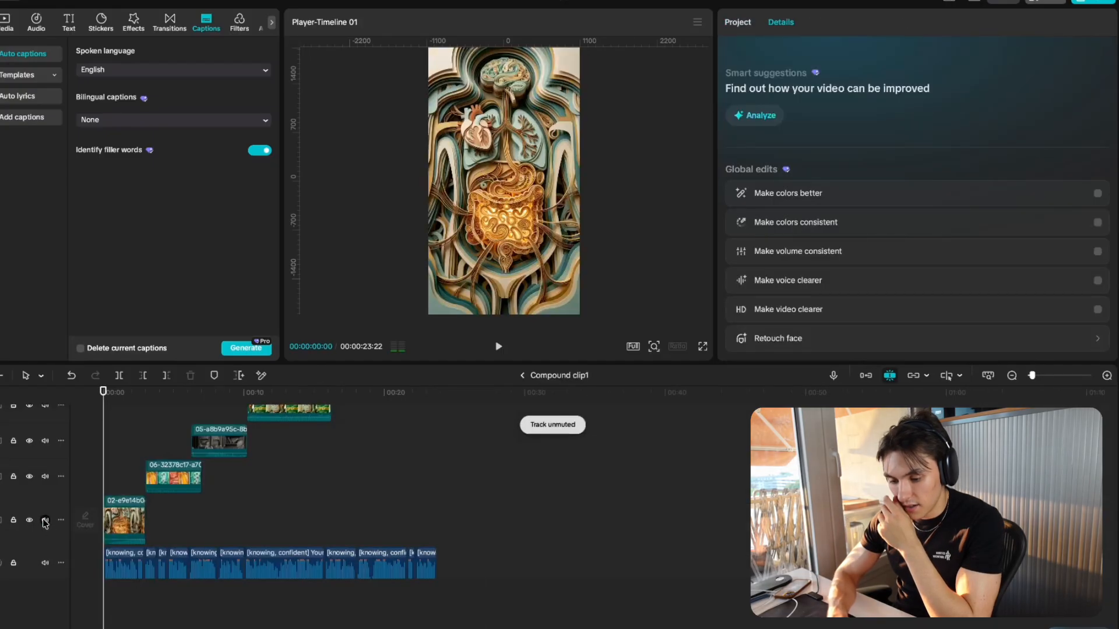
{"action": "left_click", "coordinate": [45, 521]}
{"action": "left_click", "coordinate": [46, 476]}
{"action": "left_click", "coordinate": [46, 452]}
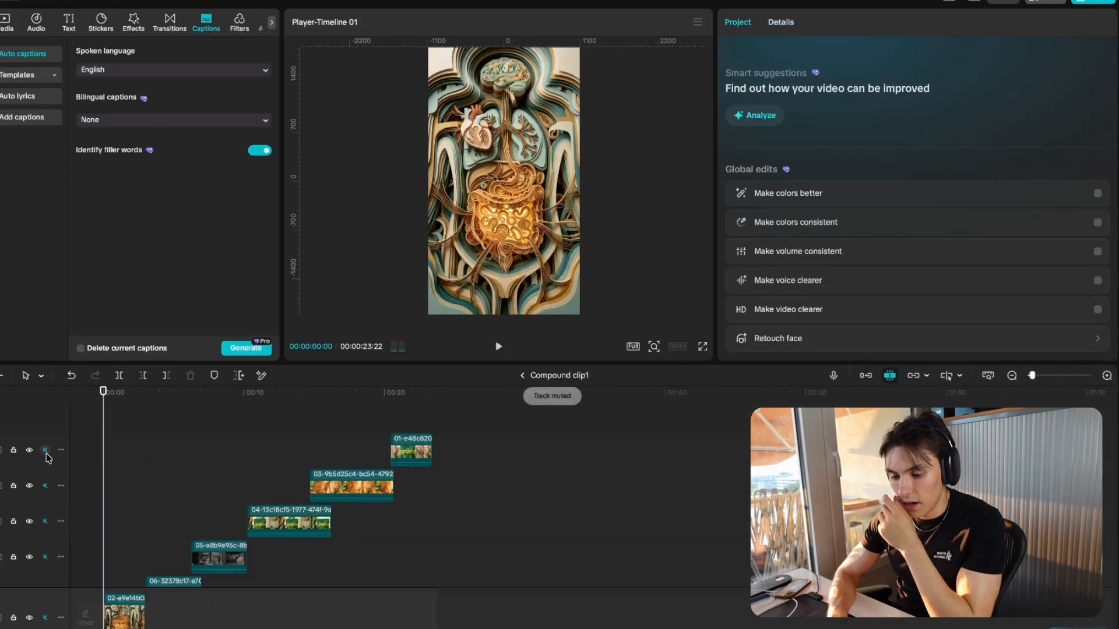
{"action": "scroll", "coordinate": [162, 502], "scroll_direction": "down", "scroll_amount": 3}
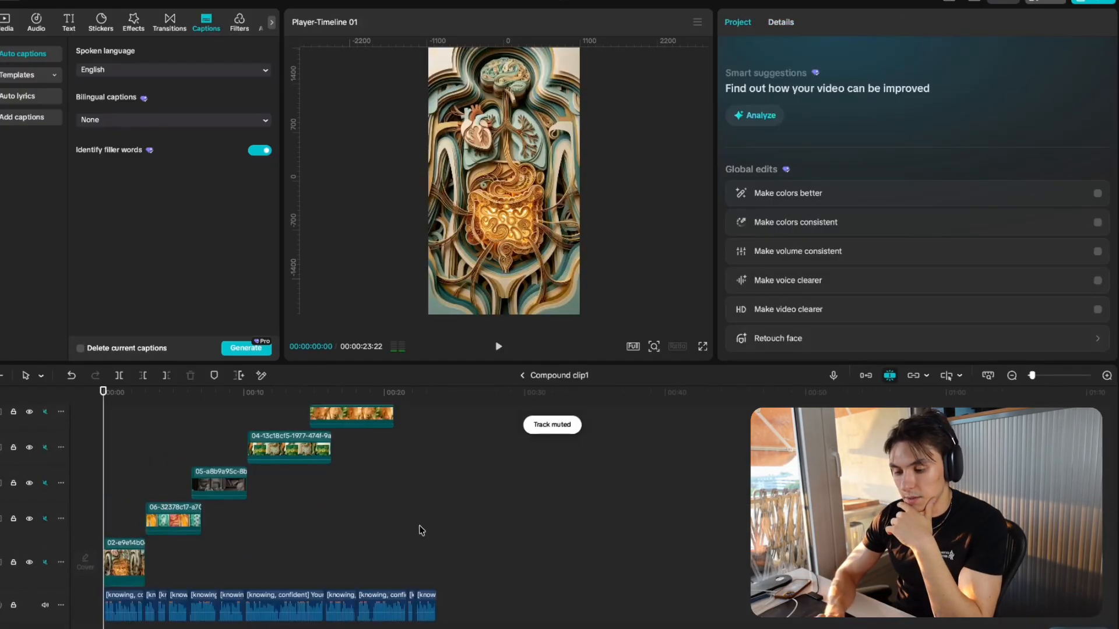
{"action": "left_click_drag", "start_coordinate": [422, 530], "coordinate": [143, 405]}
{"action": "left_click", "coordinate": [521, 376]}
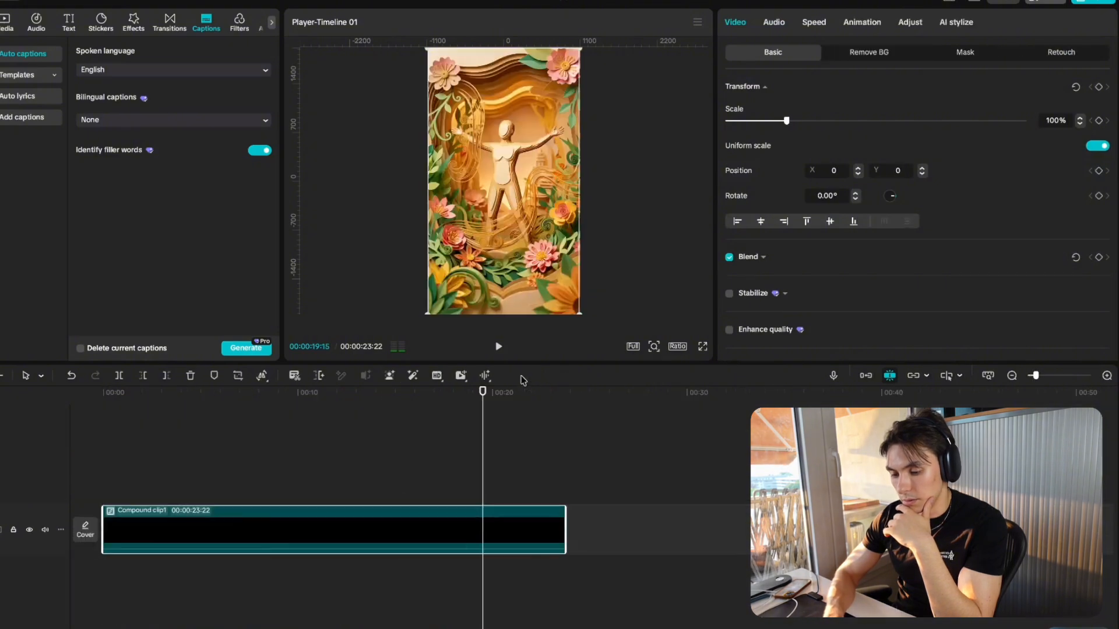
Generate English auto captions for the compound clip and apply the favorite "QUICK" text template to all of them.
{"action": "left_click", "coordinate": [251, 348]}
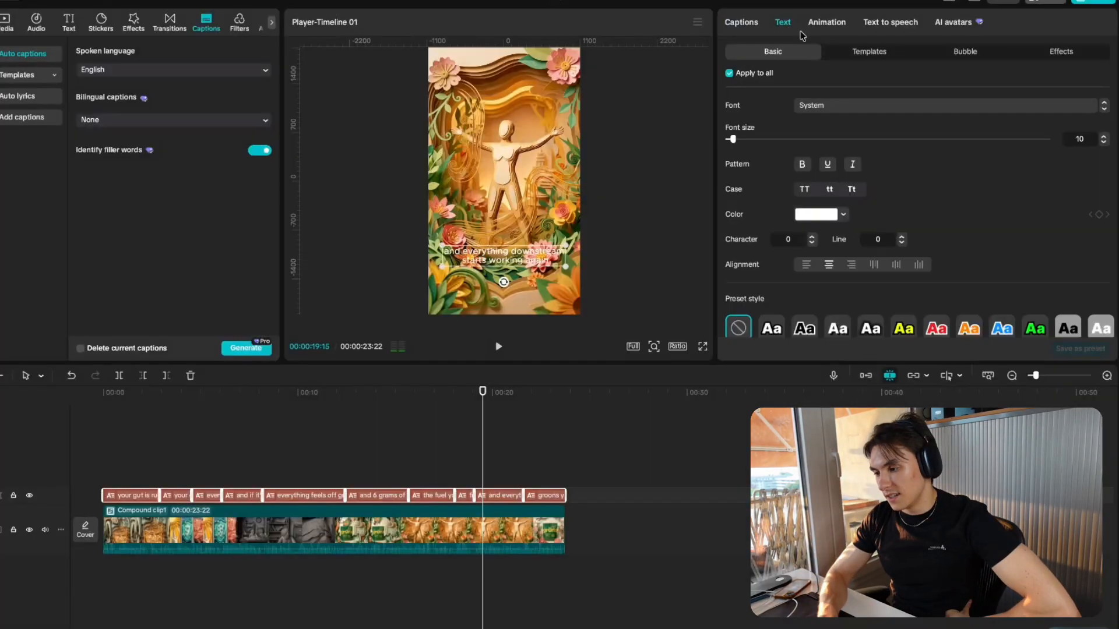
{"action": "left_click", "coordinate": [862, 51]}
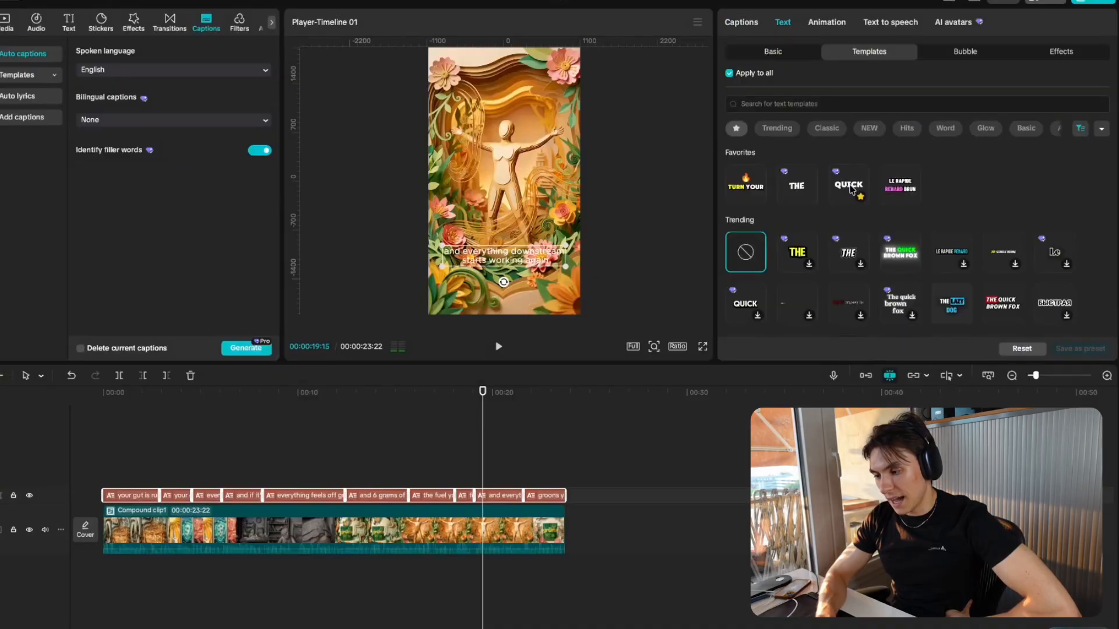
{"action": "left_click", "coordinate": [849, 186]}
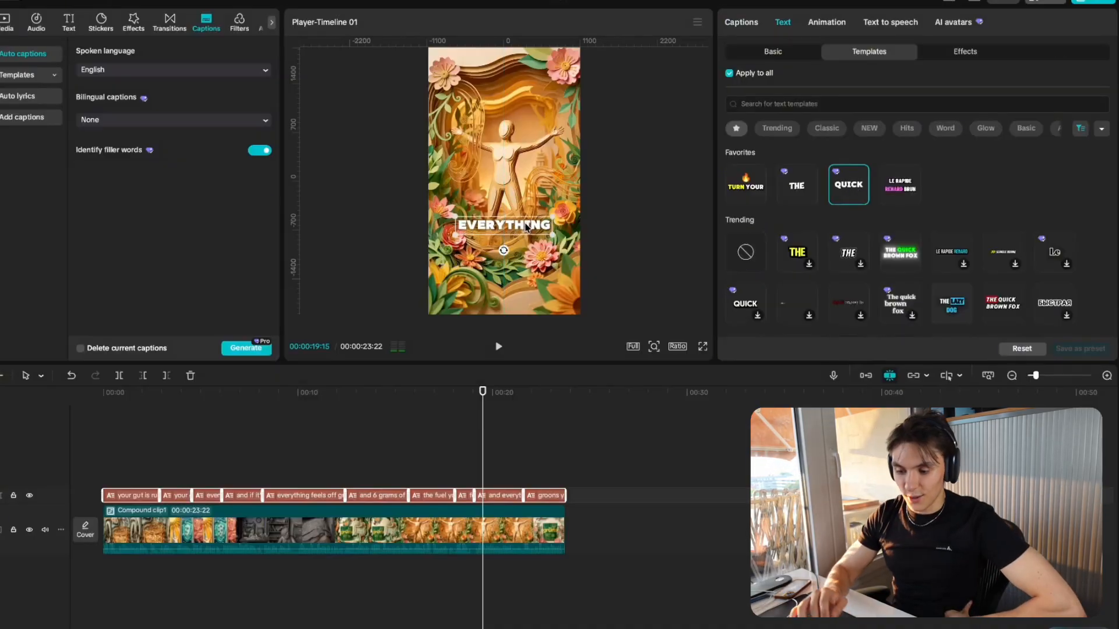
Play the video from the beginning to check the styled captions, and return to the start.
{"action": "left_click_drag", "start_coordinate": [336, 395], "coordinate": [35, 429]}
{"action": "key", "text": "space"}
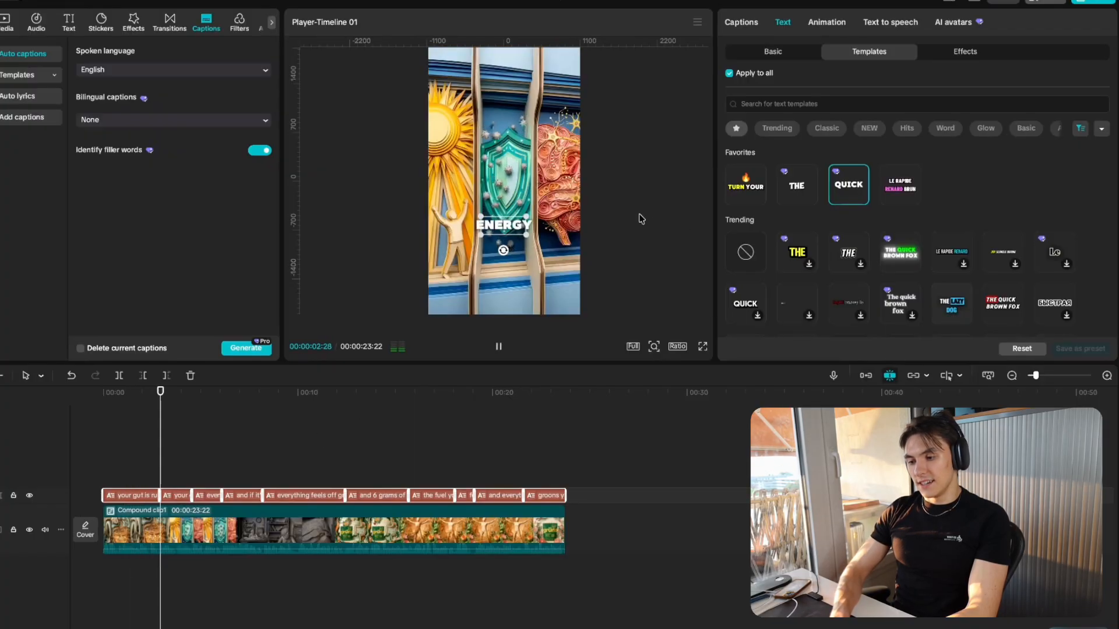
{"action": "left_click", "coordinate": [620, 219]}
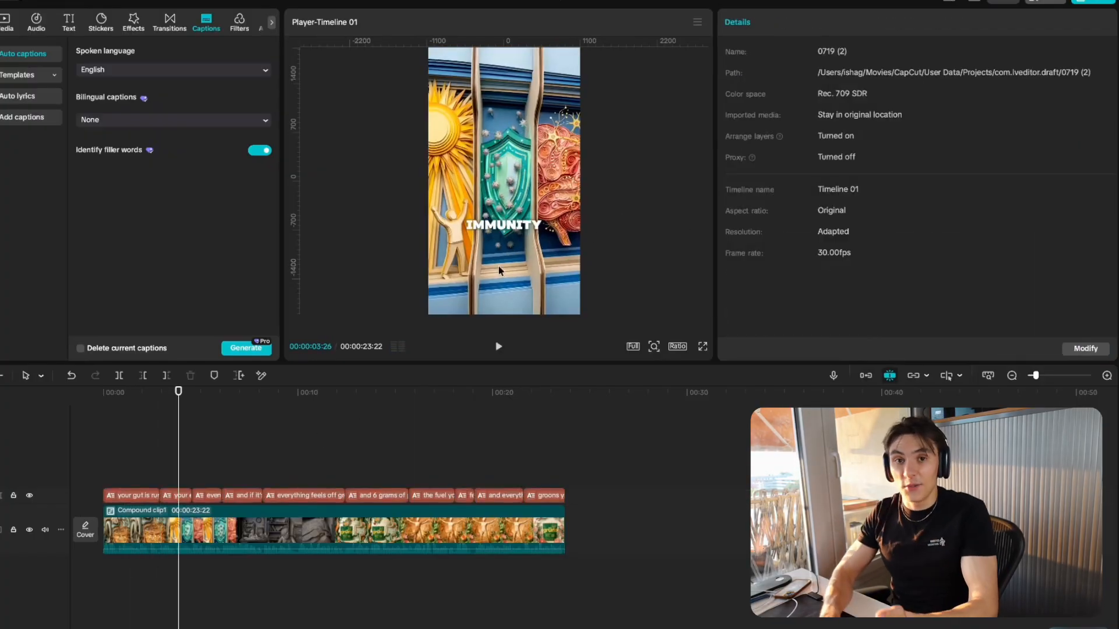
{"action": "key", "text": "Home"}
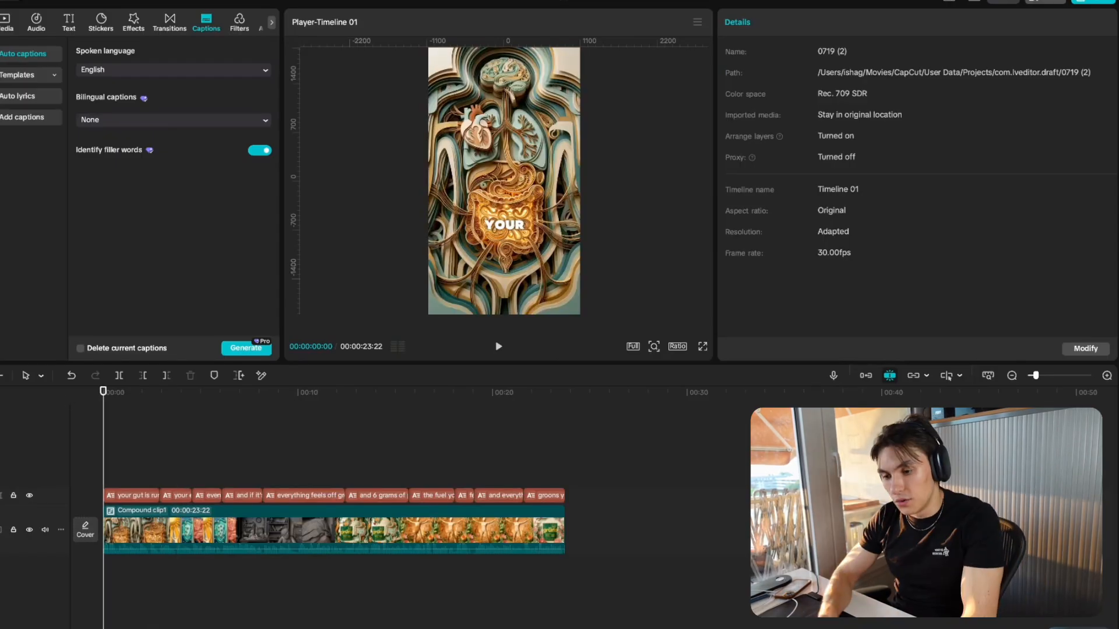
Add a default text at the start of the timeline and place it in the upper part of the frame.
{"action": "left_click", "coordinate": [70, 23]}
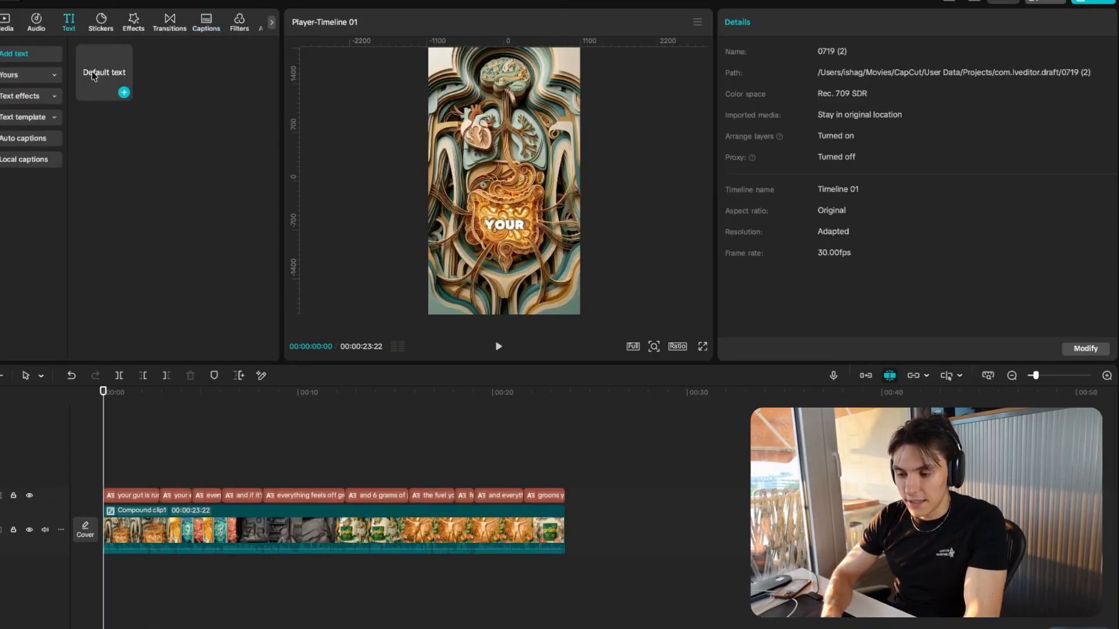
{"action": "left_click", "coordinate": [18, 117]}
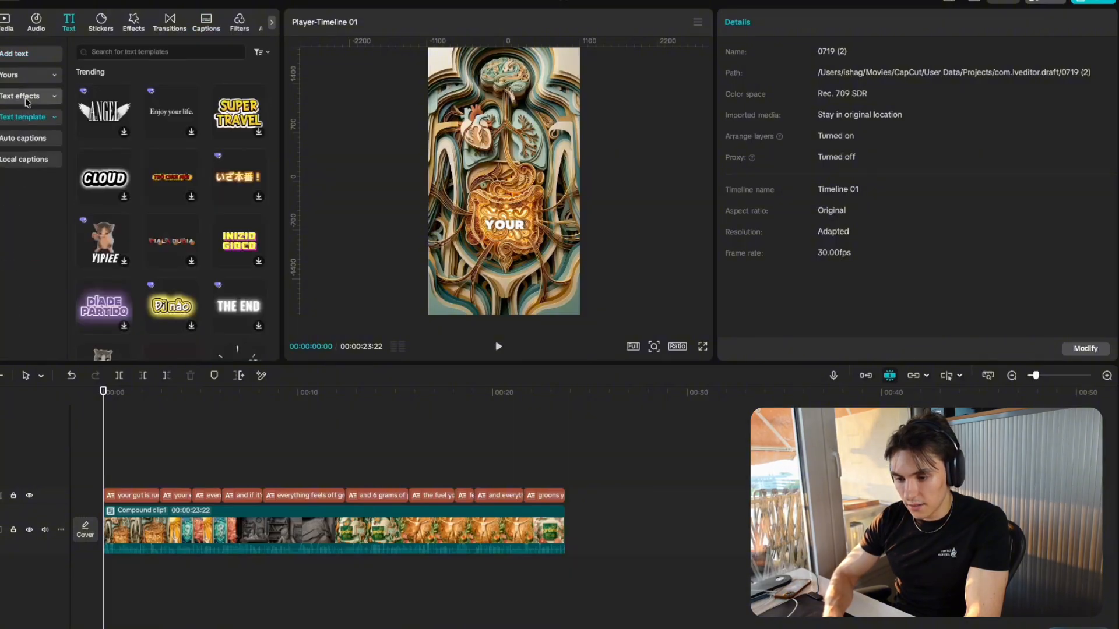
{"action": "left_click", "coordinate": [27, 97]}
{"action": "left_click", "coordinate": [18, 53]}
{"action": "left_click", "coordinate": [104, 72]}
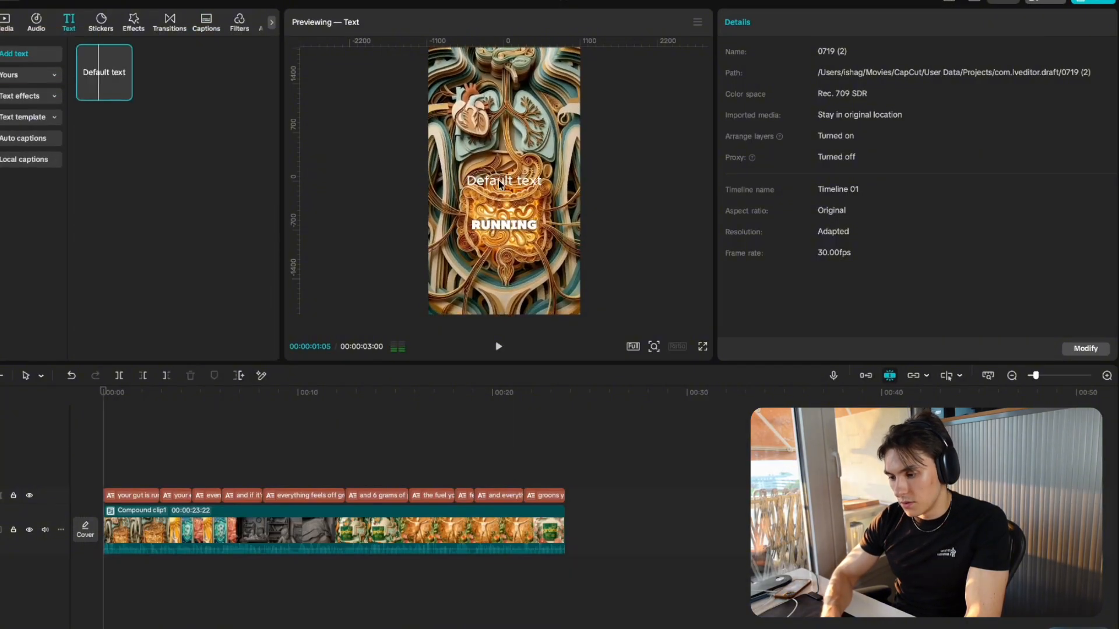
{"action": "left_click", "coordinate": [125, 93]}
{"action": "left_click_drag", "start_coordinate": [494, 177], "coordinate": [495, 105]}
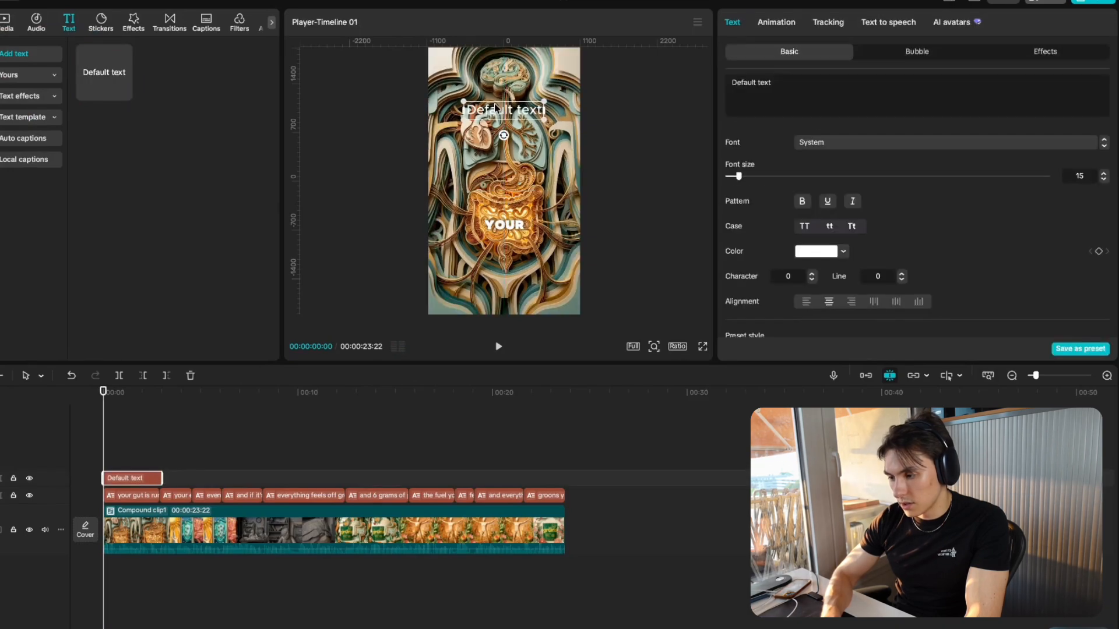
Style the title with the black-text-on-white preset and a background that fits each line of text.
{"action": "scroll", "coordinate": [908, 224], "scroll_direction": "down", "scroll_amount": 5}
{"action": "left_click", "coordinate": [837, 233]}
{"action": "scroll", "coordinate": [874, 210], "scroll_direction": "up", "scroll_amount": 2}
{"action": "scroll", "coordinate": [874, 210], "scroll_direction": "down", "scroll_amount": 10}
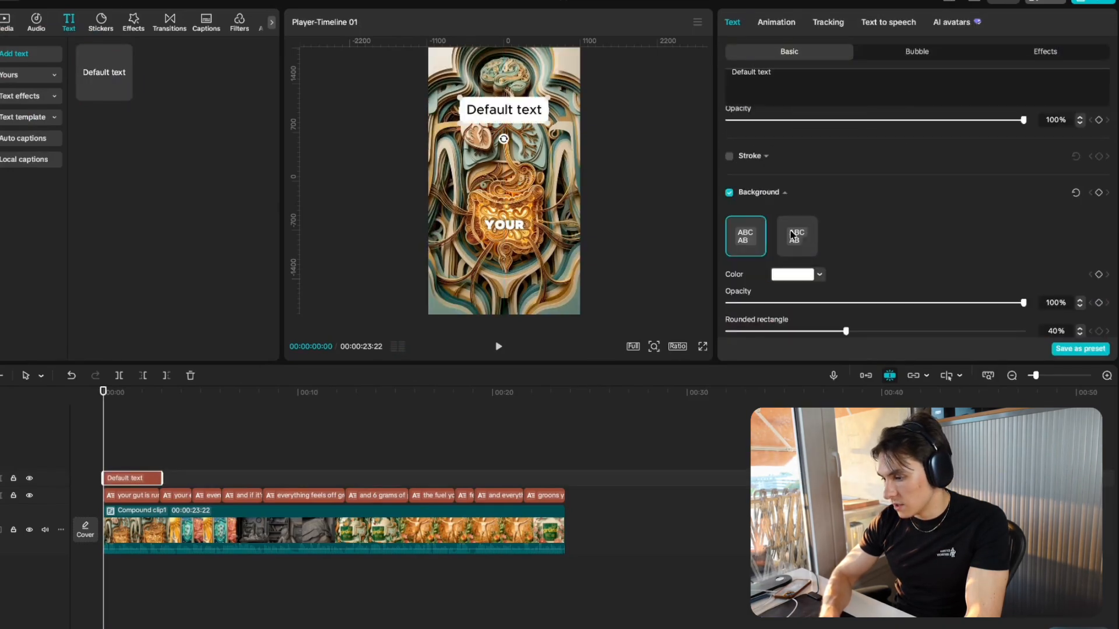
Replace the title's placeholder text with "What nobody tells you about your gut".
{"action": "left_click", "coordinate": [984, 90]}
{"action": "scroll", "coordinate": [1004, 141], "scroll_direction": "up", "scroll_amount": 10}
{"action": "scroll", "coordinate": [1004, 141], "scroll_direction": "up", "scroll_amount": 2}
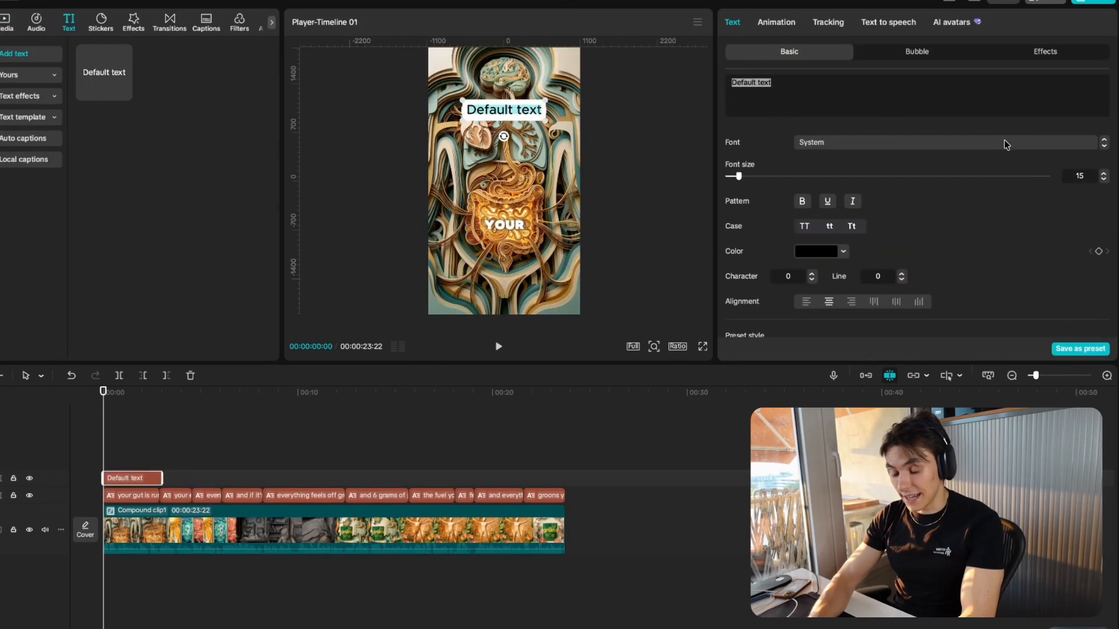
{"action": "type", "text": "What no"}
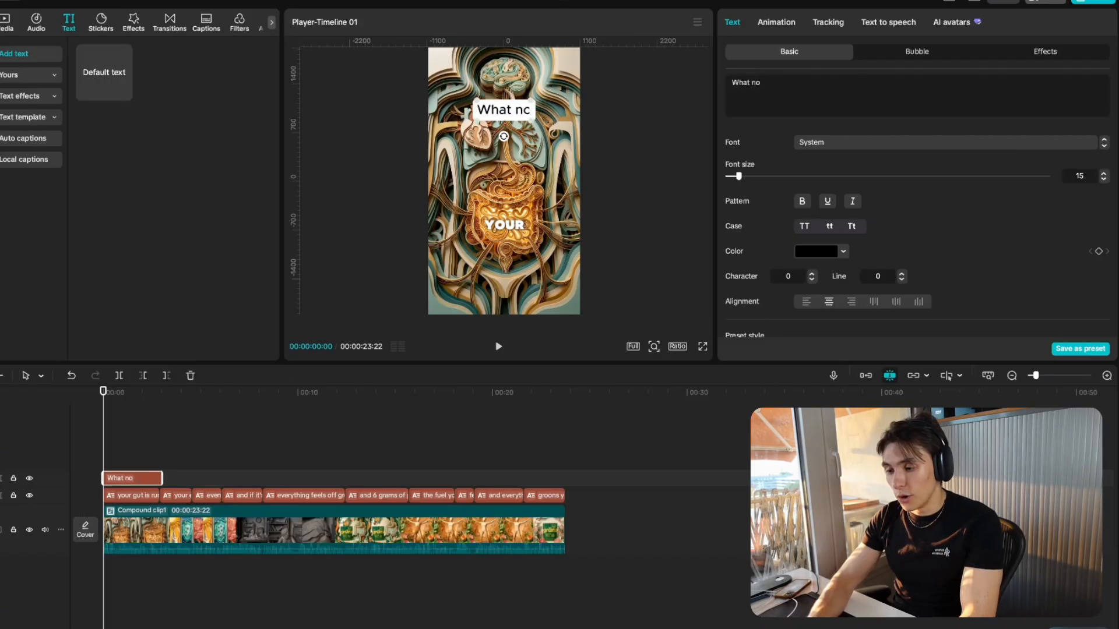
{"action": "type", "text": "body tells you about y"}
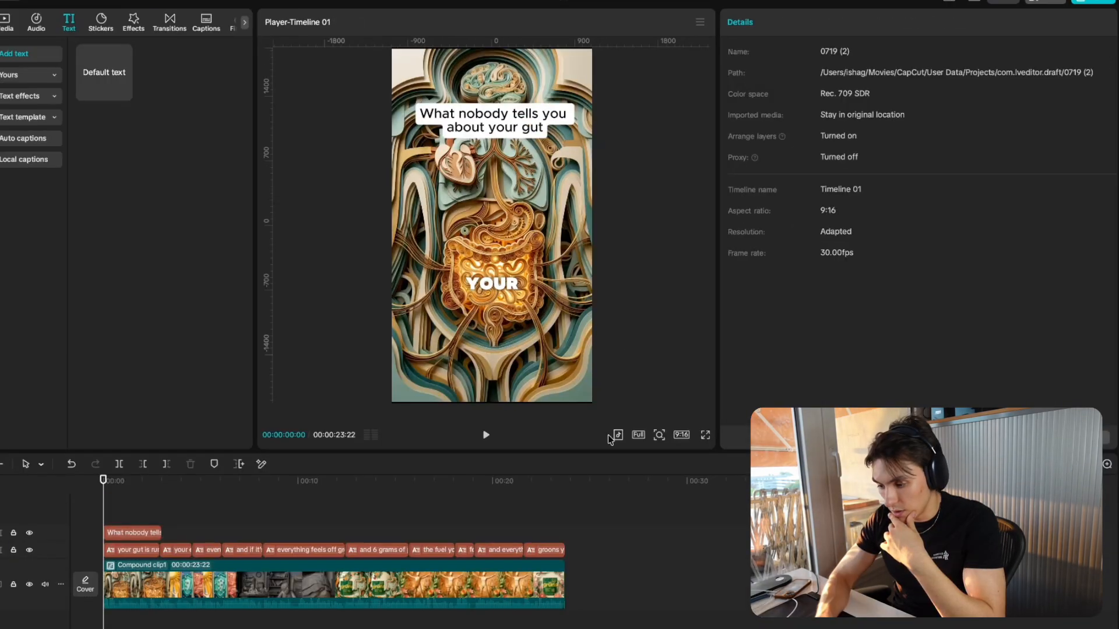
Show the TikTok preview overlay and move the title and the captions slightly lower in the frame to suit it.
{"action": "left_click", "coordinate": [618, 436]}
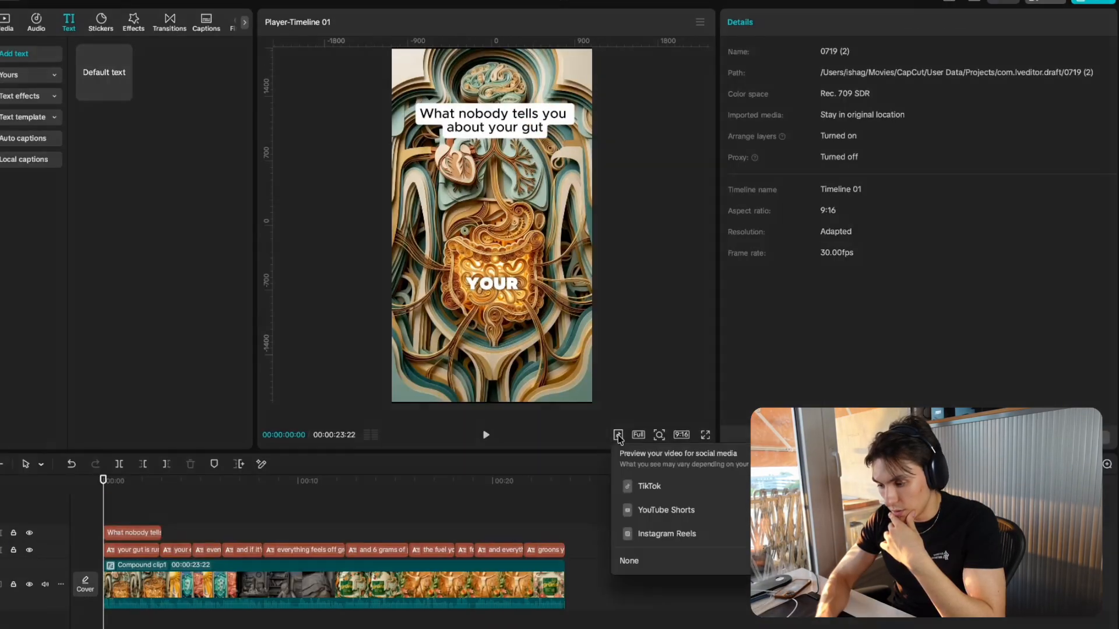
{"action": "left_click", "coordinate": [650, 487]}
{"action": "mouse_move", "coordinate": [506, 123]}
{"action": "left_mouse_down"}
{"action": "mouse_move", "coordinate": [497, 147]}
{"action": "mouse_move", "coordinate": [494, 131]}
{"action": "left_mouse_up"}
{"action": "mouse_move", "coordinate": [489, 284]}
{"action": "left_mouse_down"}
{"action": "mouse_move", "coordinate": [490, 267]}
{"action": "mouse_move", "coordinate": [489, 303]}
{"action": "mouse_move", "coordinate": [490, 293]}
{"action": "left_mouse_up"}
{"action": "left_click_drag", "start_coordinate": [496, 125], "coordinate": [495, 143]}
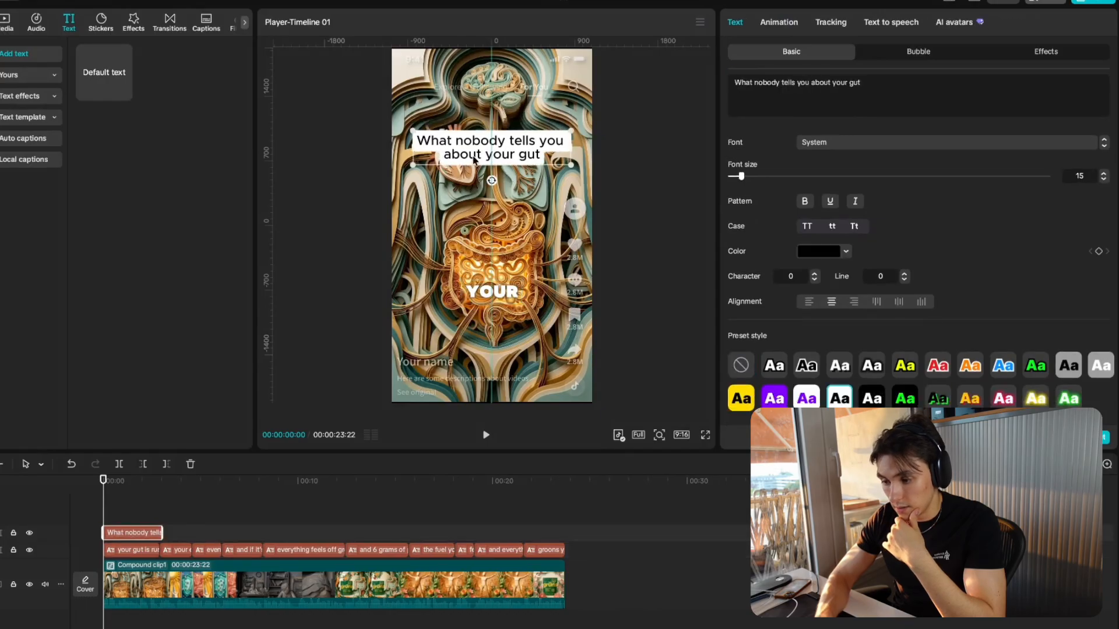
{"action": "left_click", "coordinate": [683, 155]}
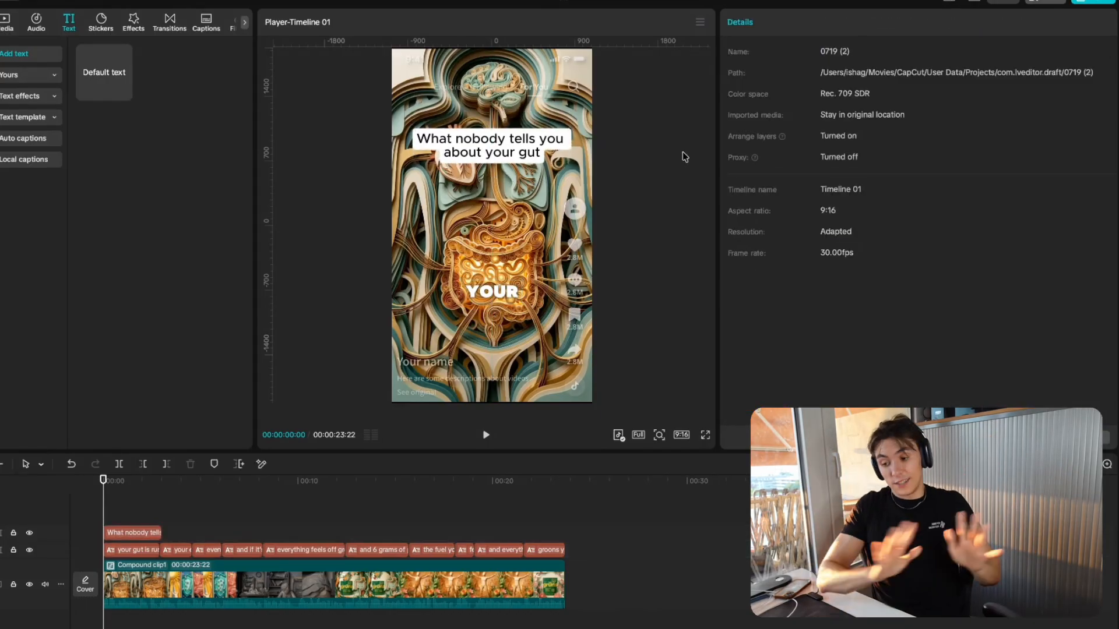